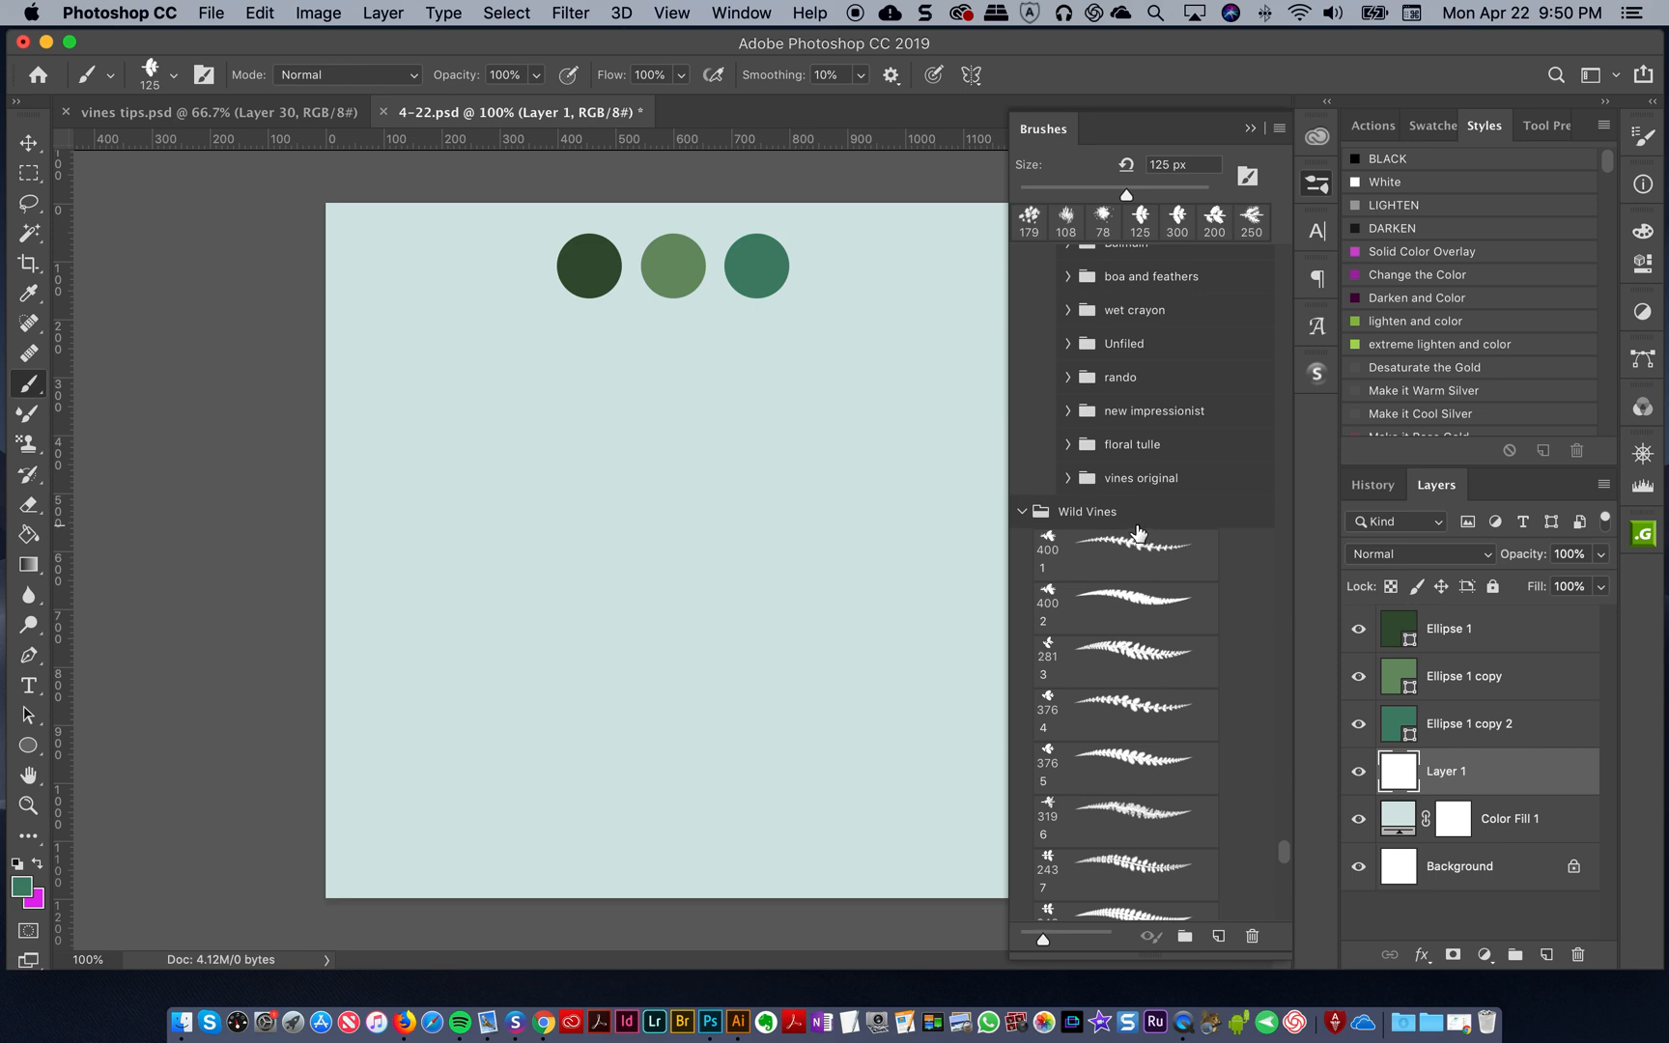
- Choose brush 10 from the Wild Vines brush set
{"action": "scroll", "coordinate": [1282, 848], "scroll_direction": "down", "scroll_amount": 5}
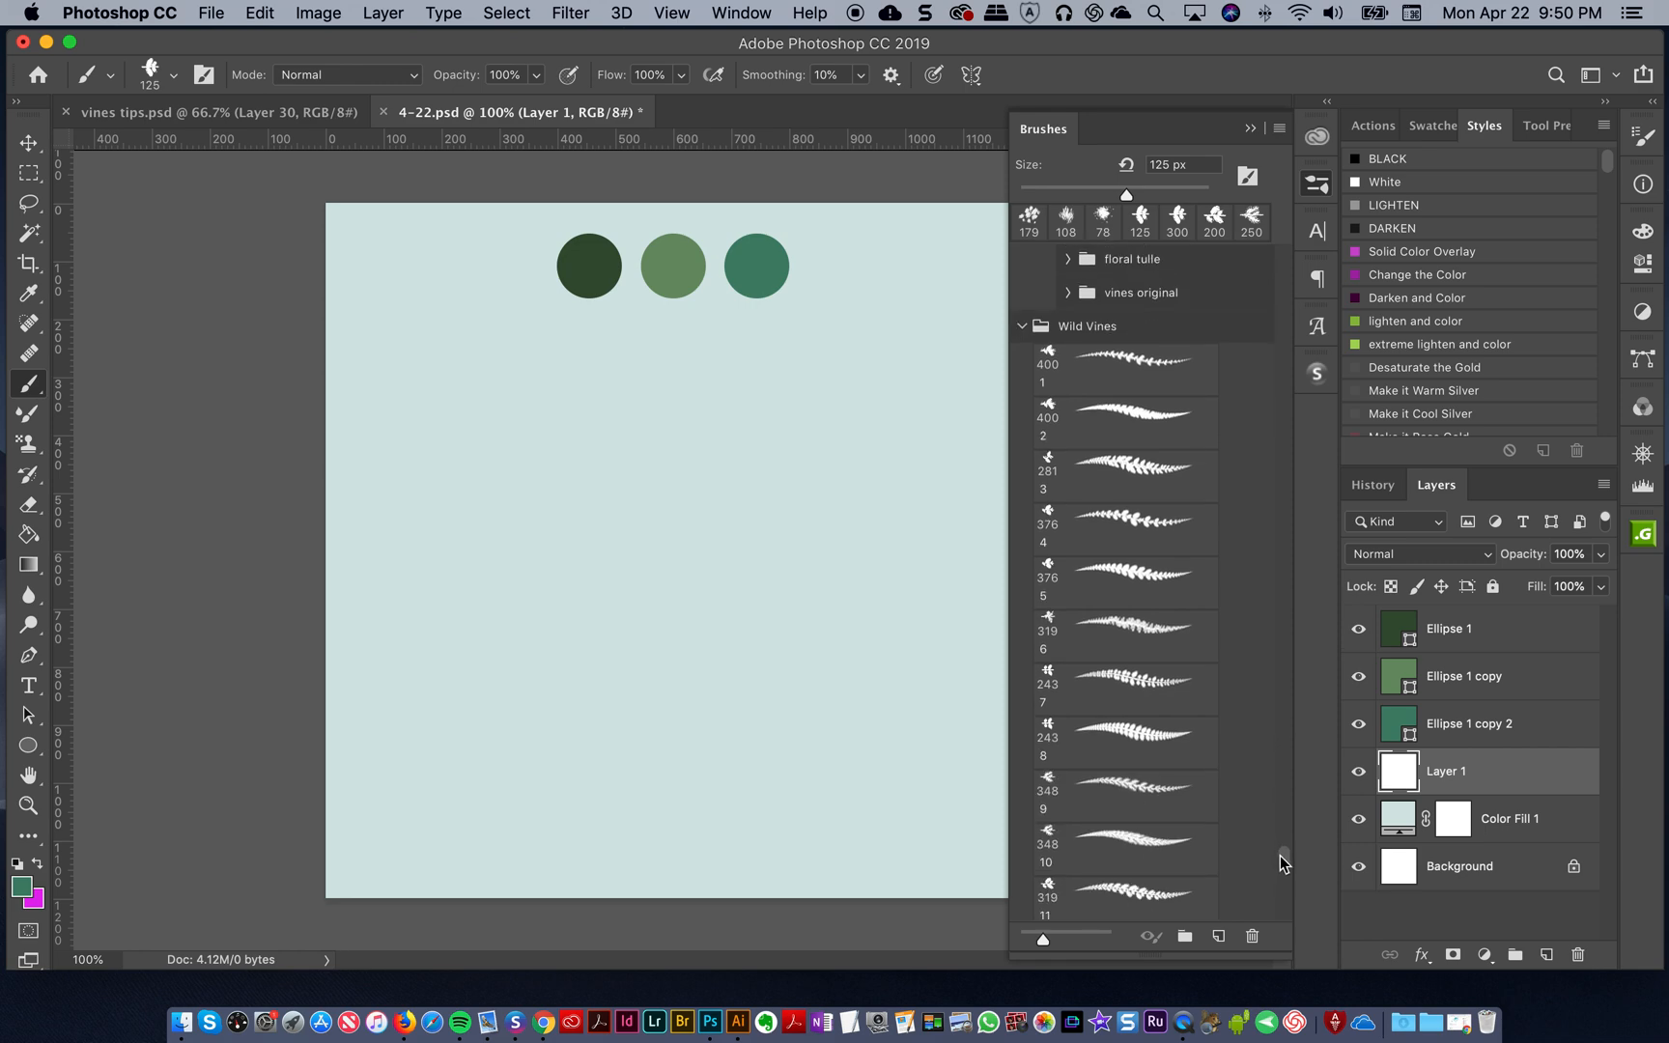
{"action": "scroll", "coordinate": [1286, 869], "scroll_direction": "up", "scroll_amount": 3}
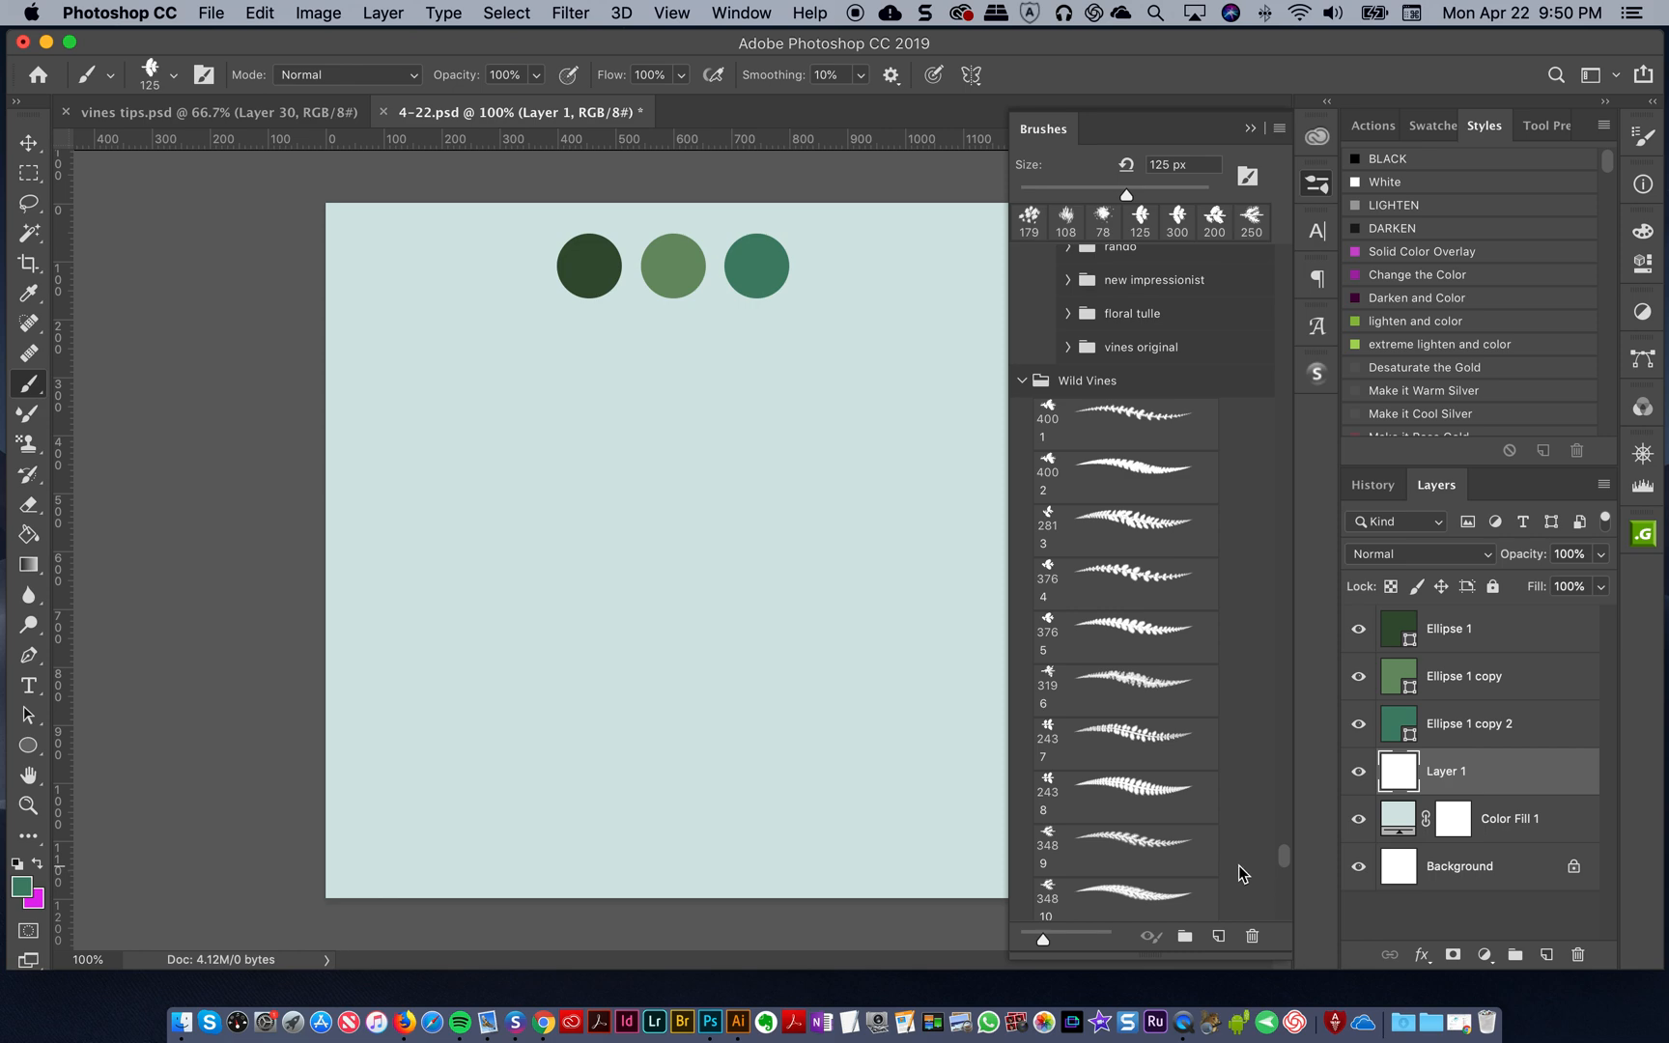
{"action": "scroll", "coordinate": [1287, 866], "scroll_direction": "down", "scroll_amount": 3}
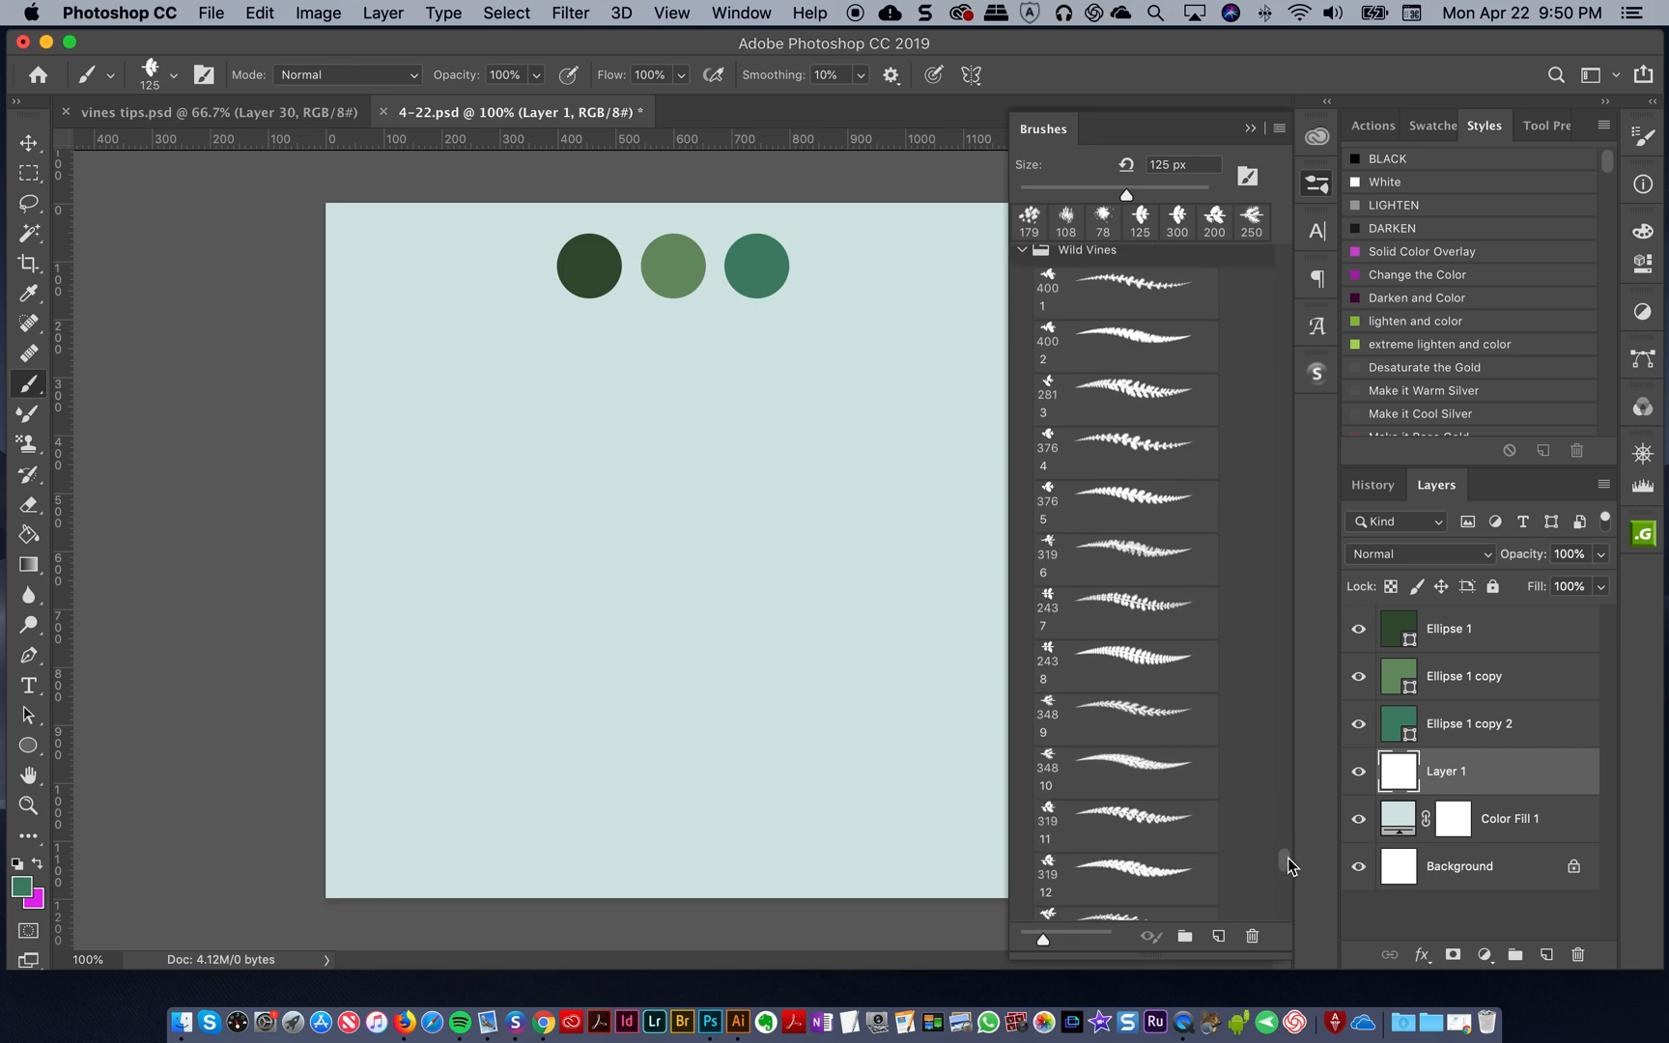
{"action": "left_click", "coordinate": [1134, 774]}
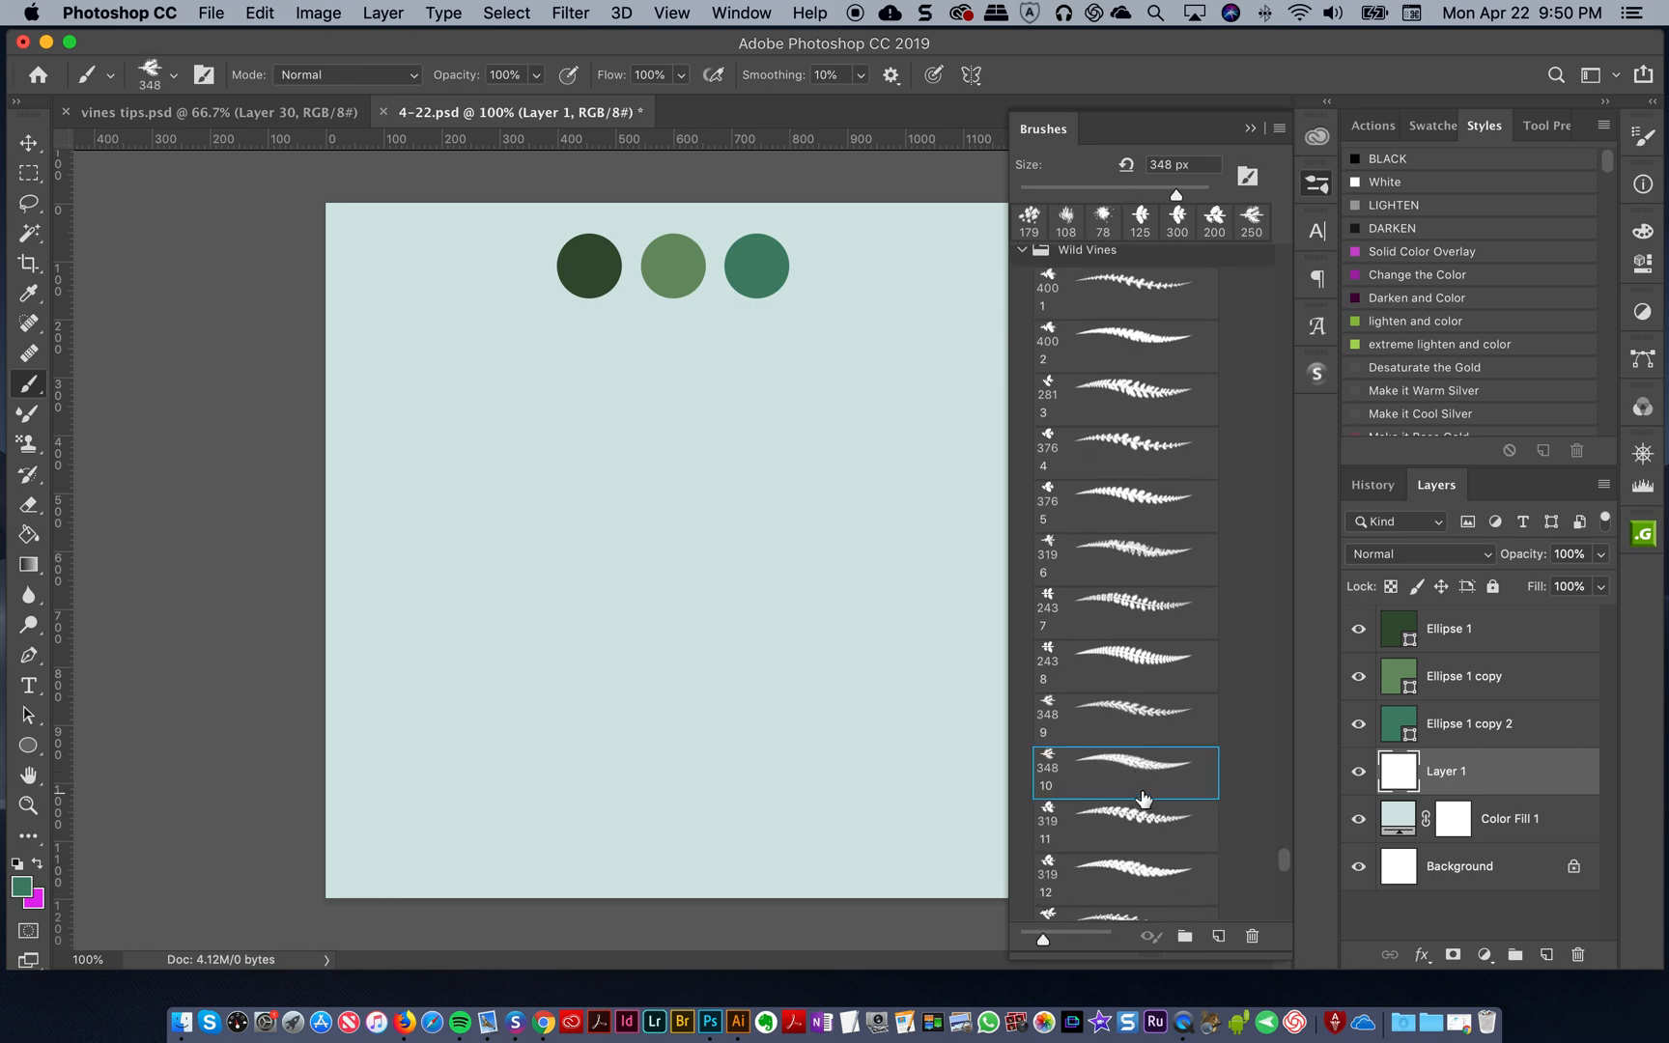
- Sample the dark green circle as the painting colour and set the brush size to 200 px
{"action": "left_click", "coordinate": [28, 293]}
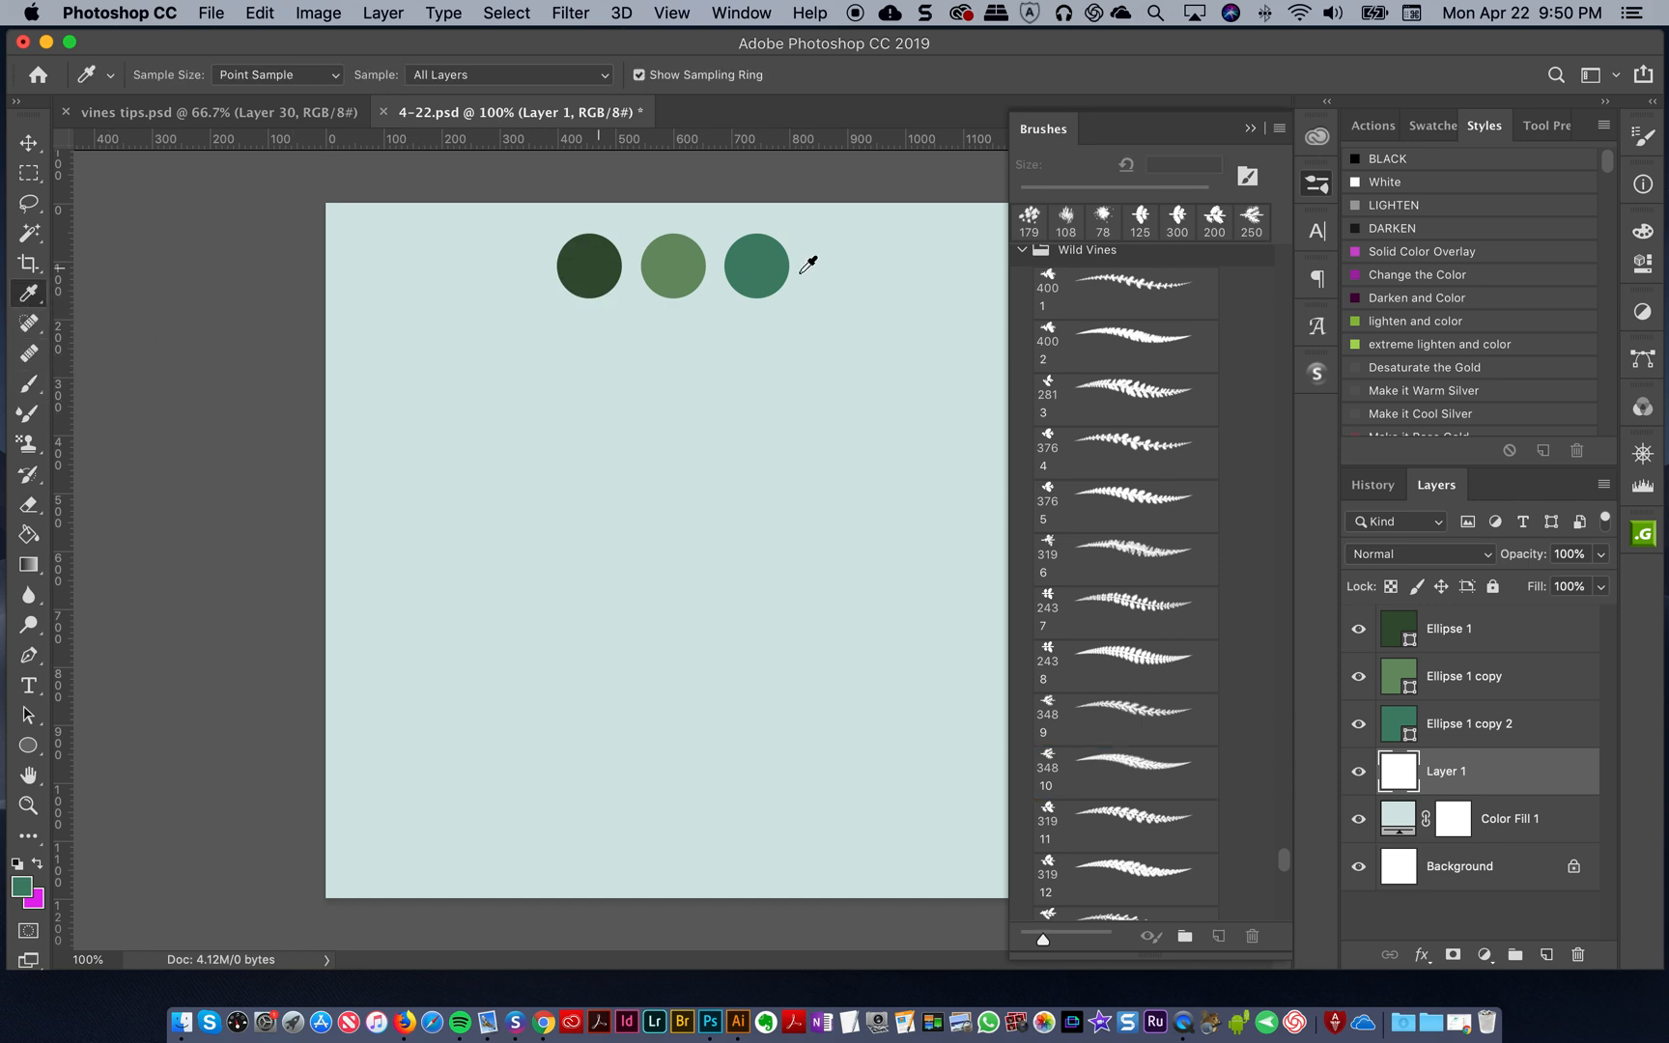
{"action": "left_click", "coordinate": [598, 257]}
{"action": "left_click", "coordinate": [29, 383]}
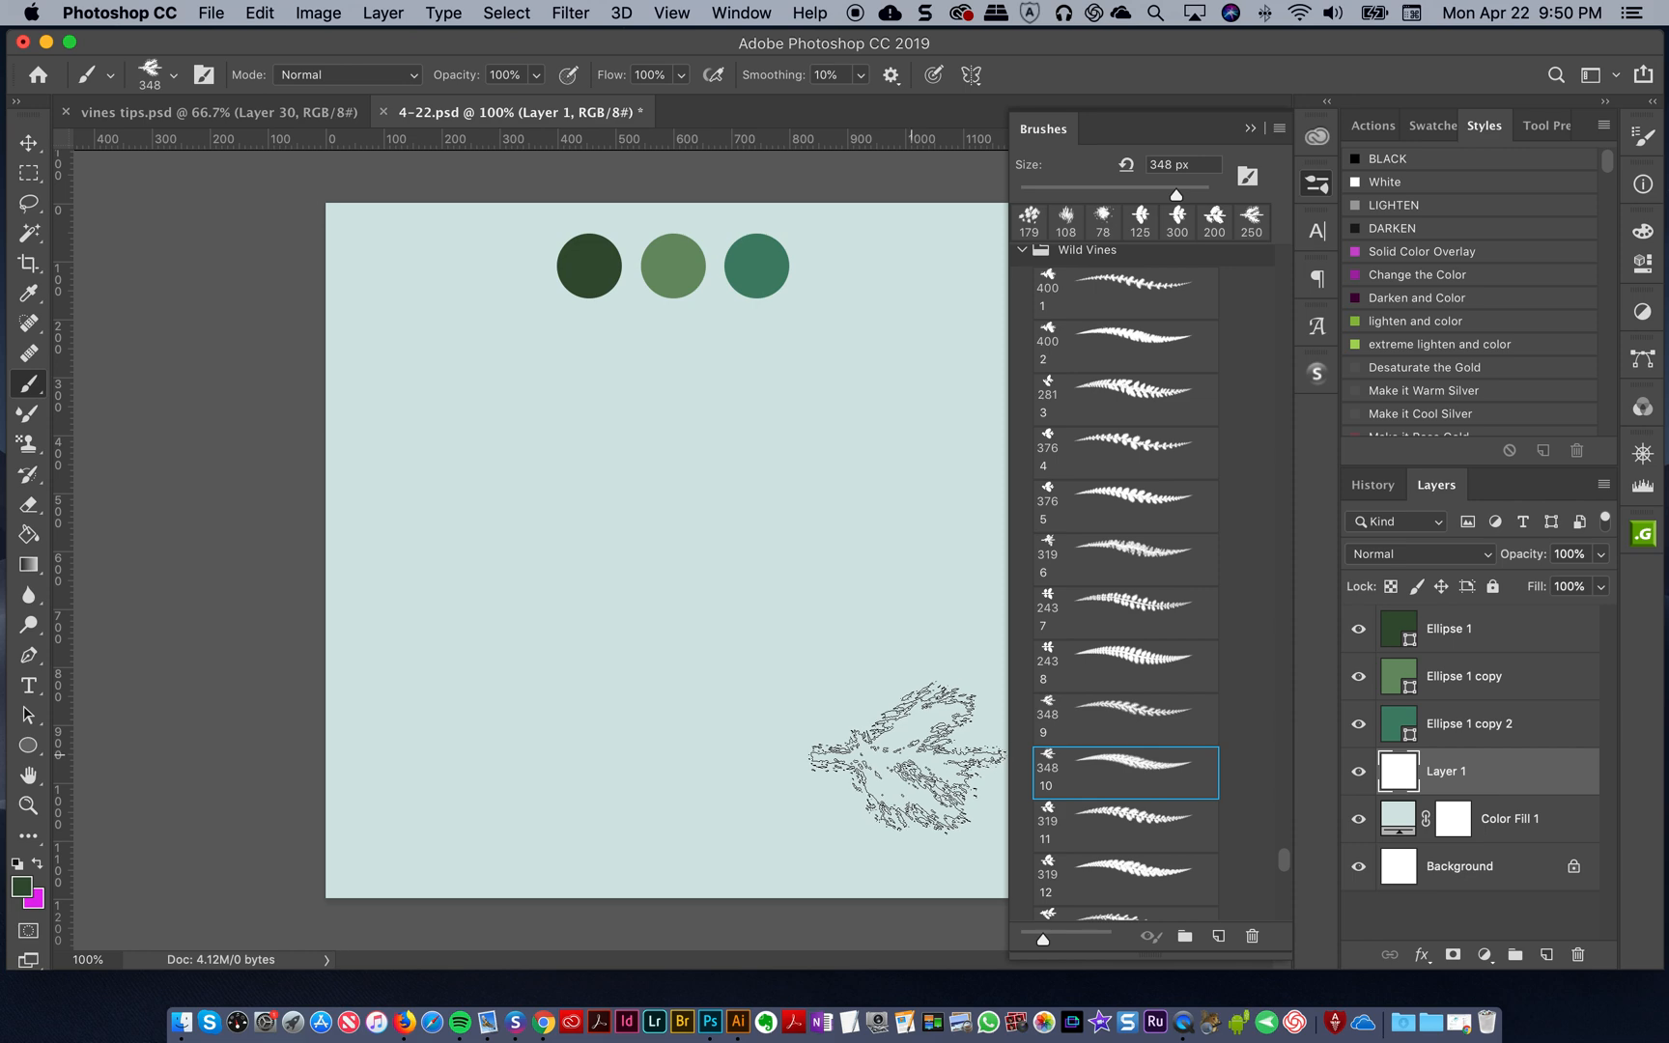
{"action": "key", "text": "bracketleft"}
{"action": "key", "text": "bracketleft"}
{"action": "key", "text": "bracketleft"}
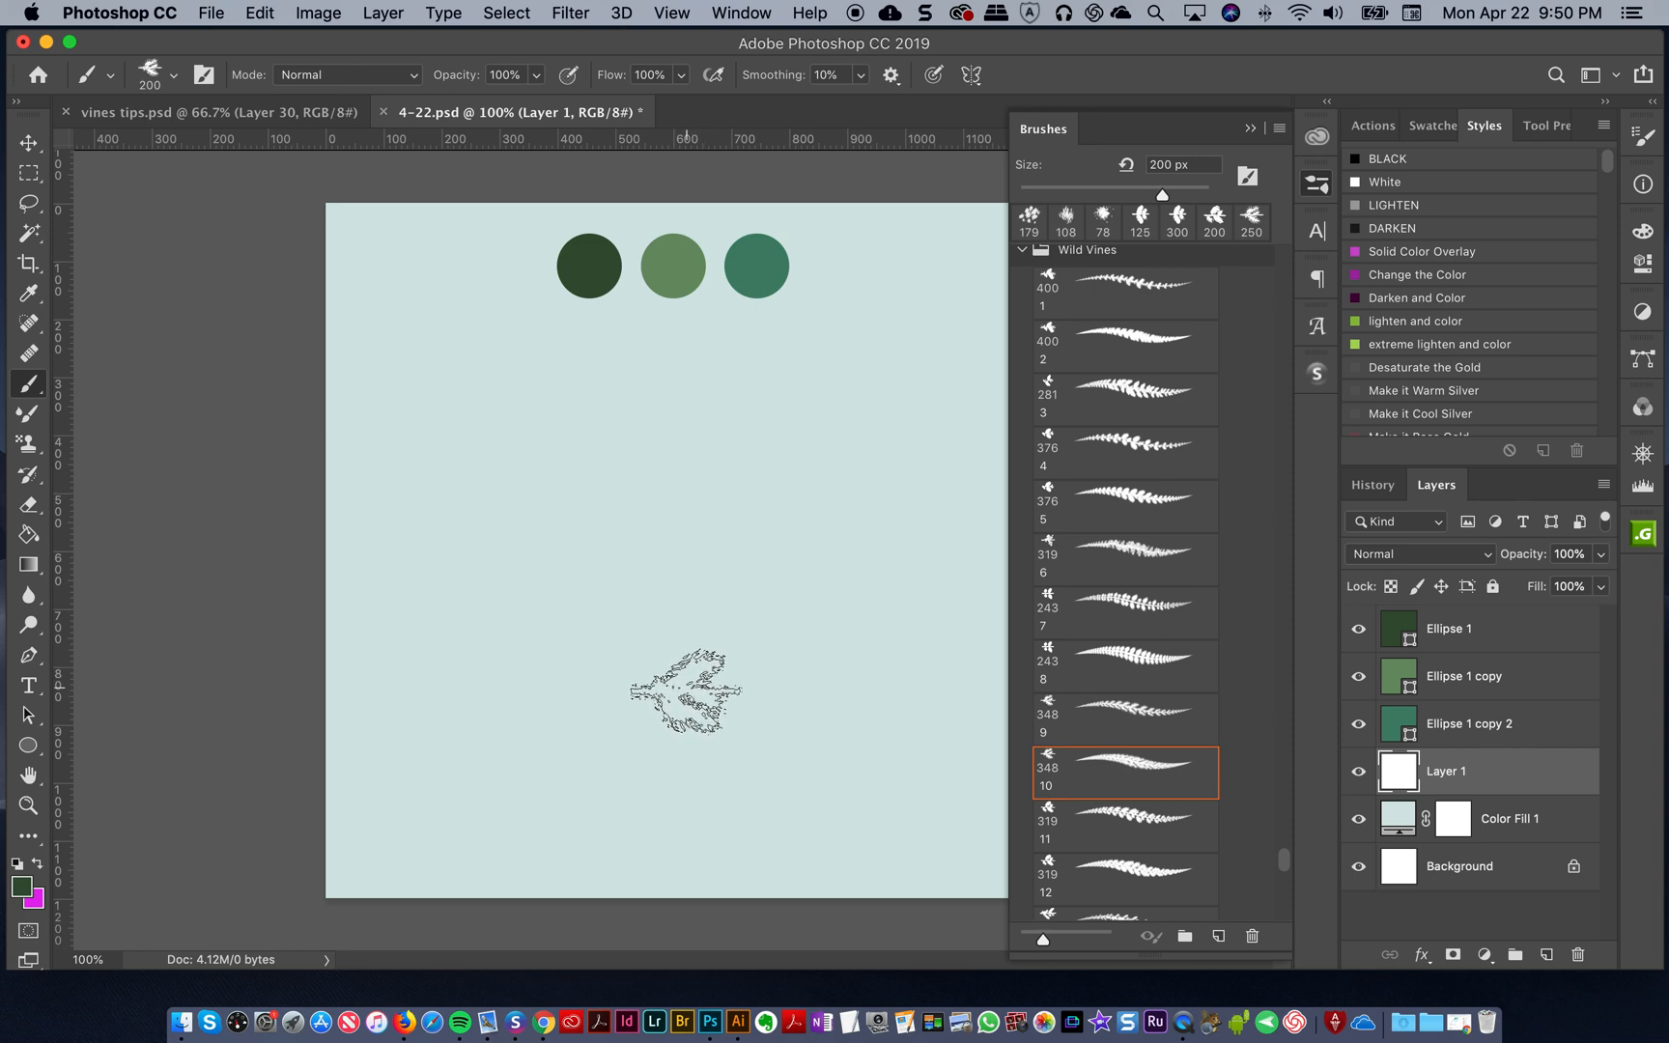
- Paint two dark green fronds on Layer 1, rising up and to the left from a shared base below the canvas centre
{"action": "left_click_drag", "start_coordinate": [684, 688], "coordinate": [591, 411]}
{"action": "key", "text": "super+z"}
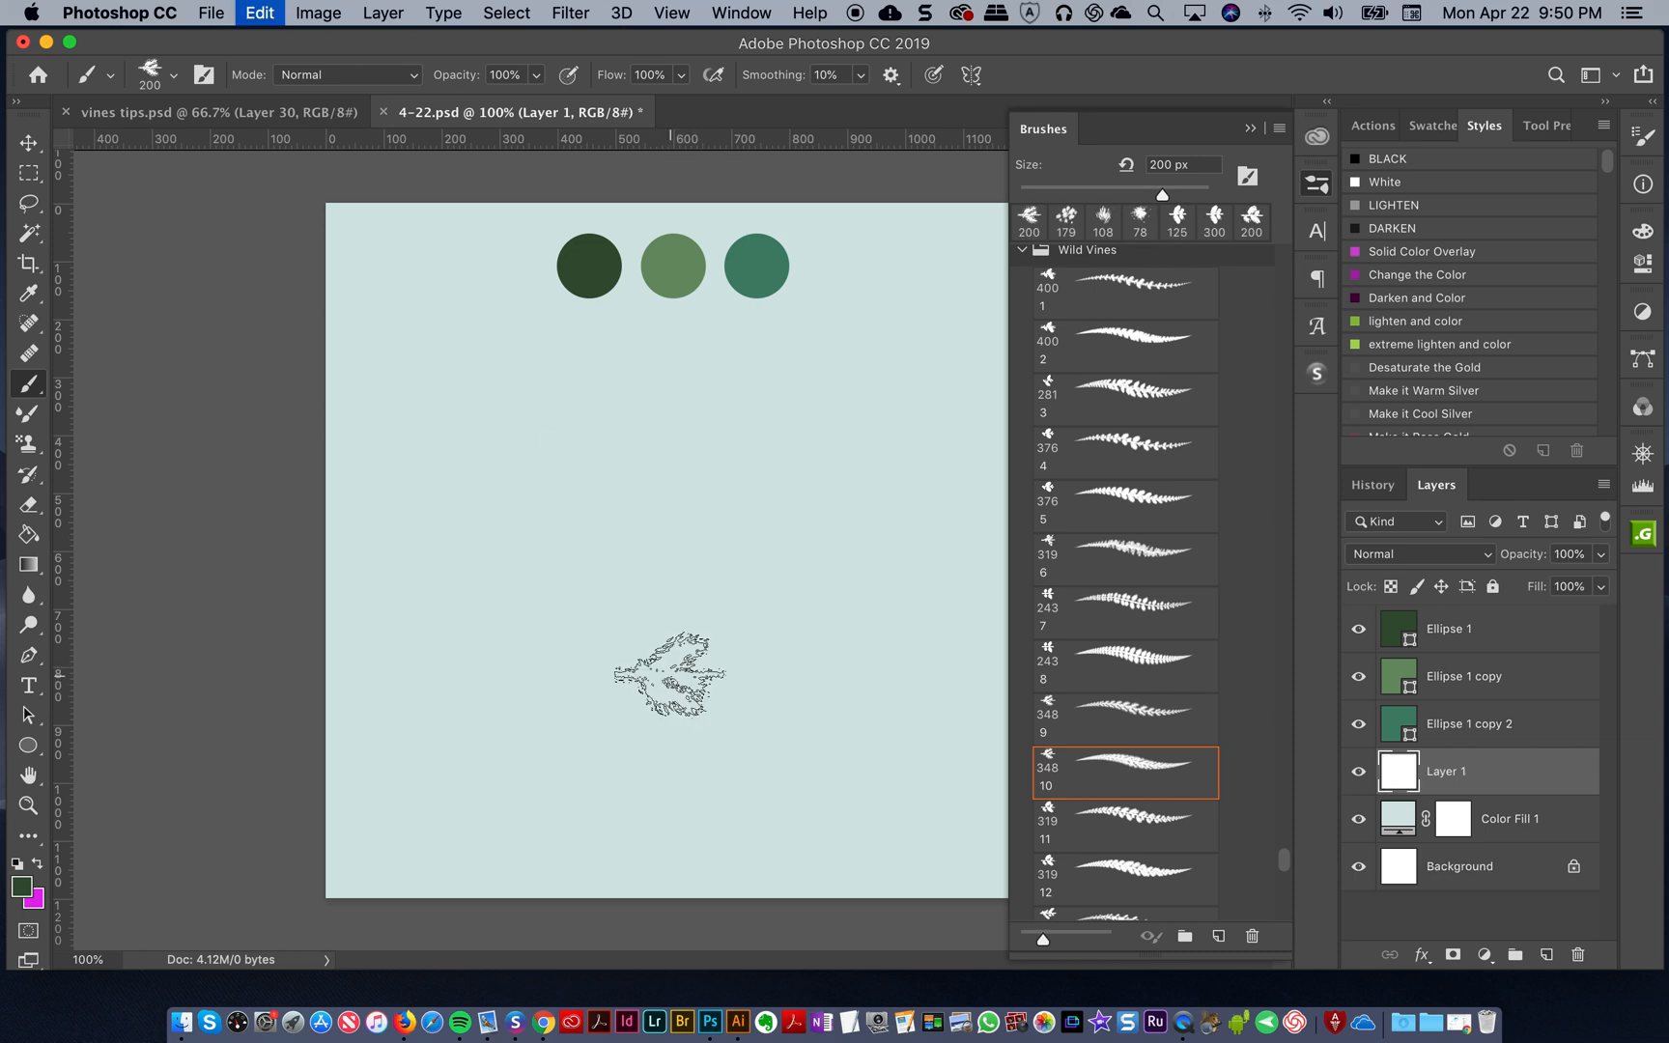
{"action": "mouse_move", "coordinate": [652, 532]}
{"action": "left_mouse_down"}
{"action": "mouse_move", "coordinate": [681, 633]}
{"action": "mouse_move", "coordinate": [570, 475]}
{"action": "left_mouse_up"}
{"action": "key", "text": "super+z"}
{"action": "left_click_drag", "start_coordinate": [680, 704], "coordinate": [516, 389]}
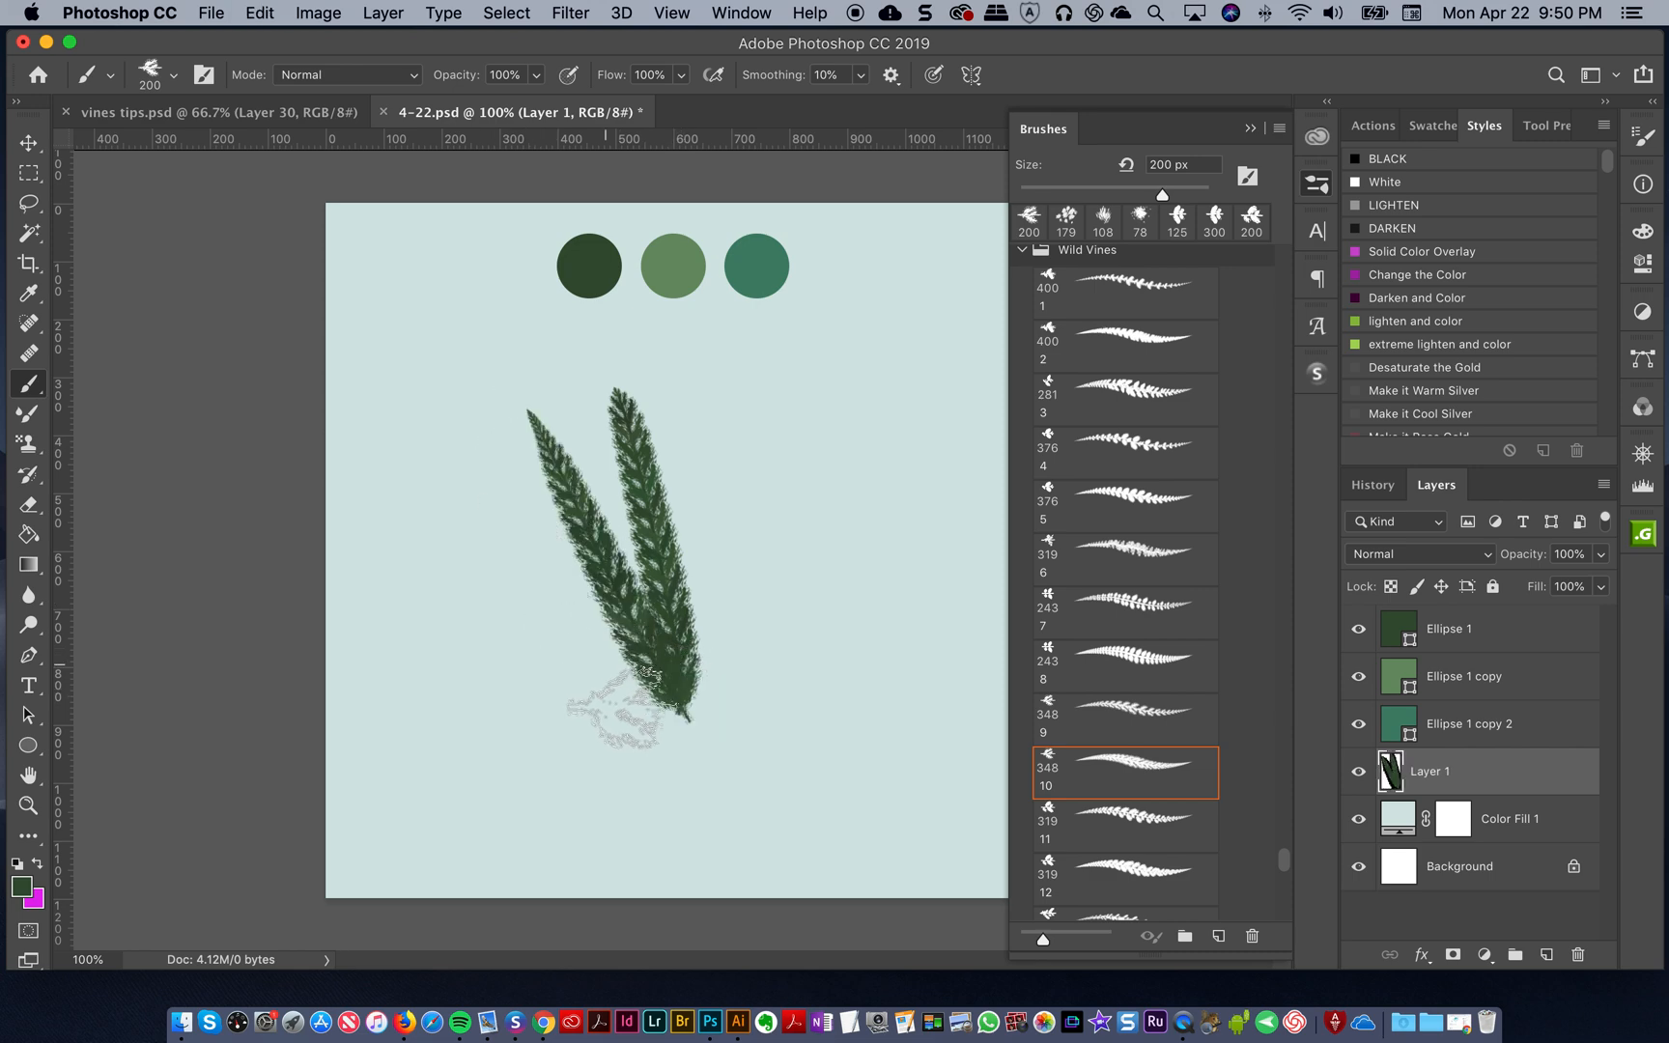
{"action": "left_click_drag", "start_coordinate": [688, 705], "coordinate": [803, 447]}
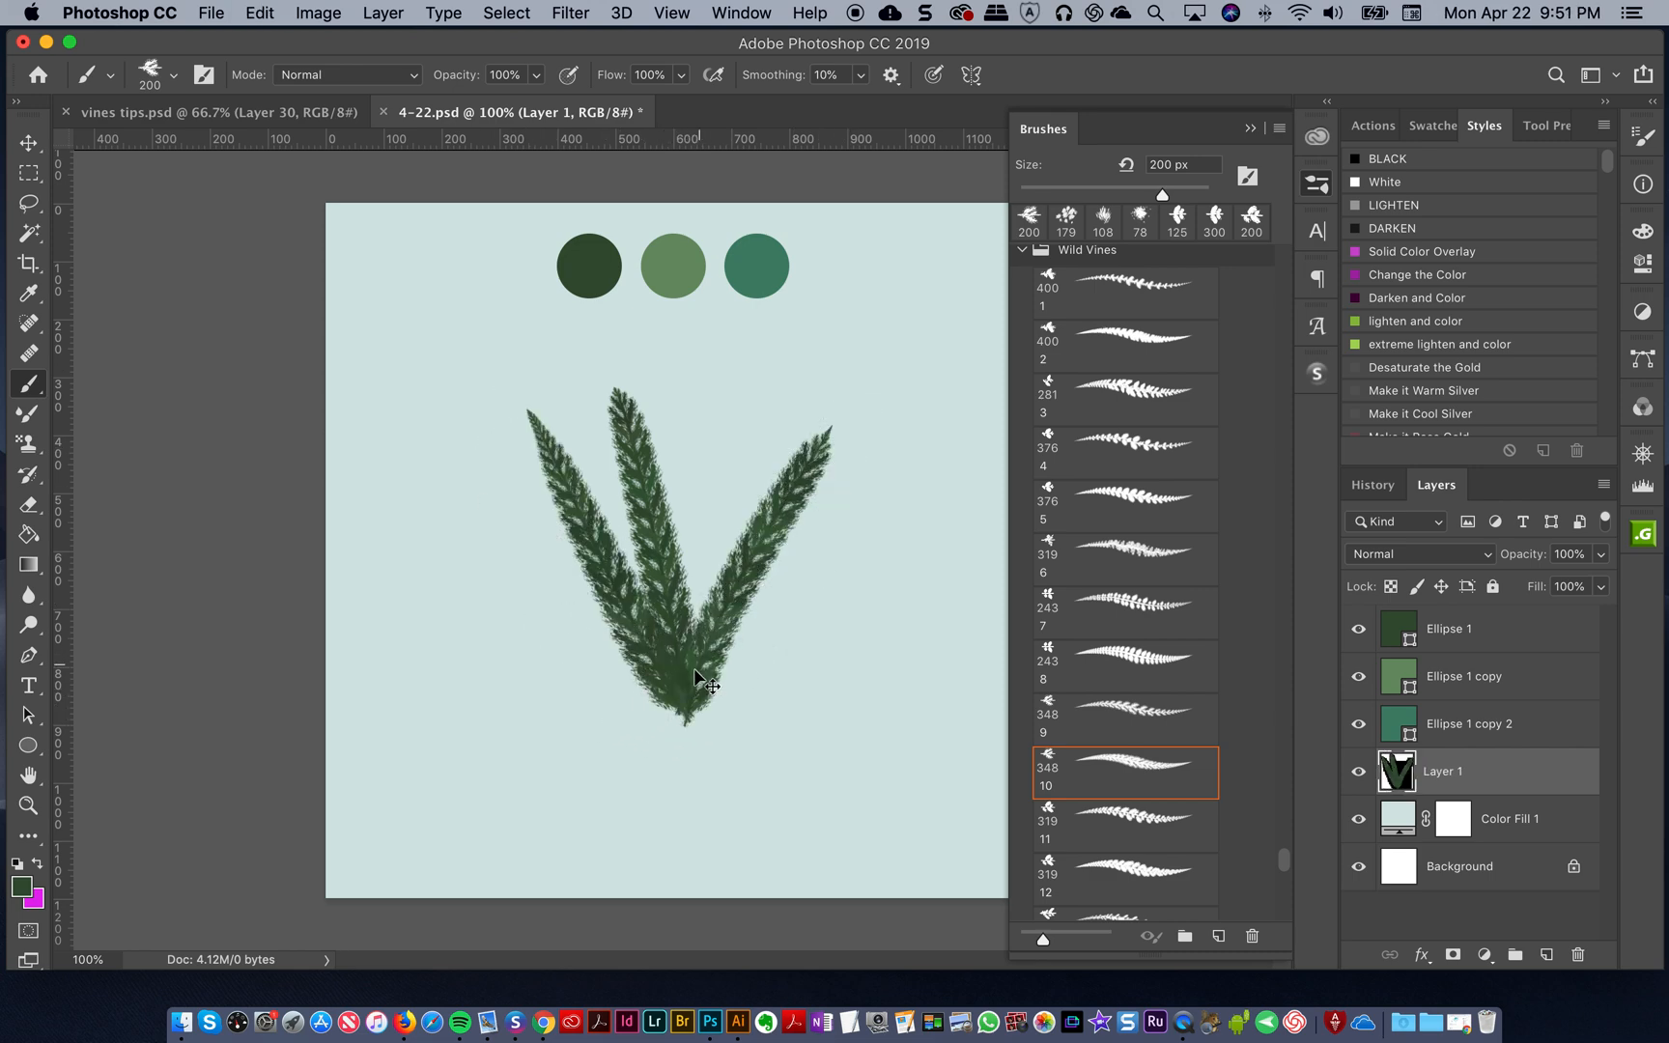
{"action": "key", "text": "super+z"}
{"action": "left_click_drag", "start_coordinate": [688, 710], "coordinate": [805, 449]}
{"action": "key", "text": "super+z"}
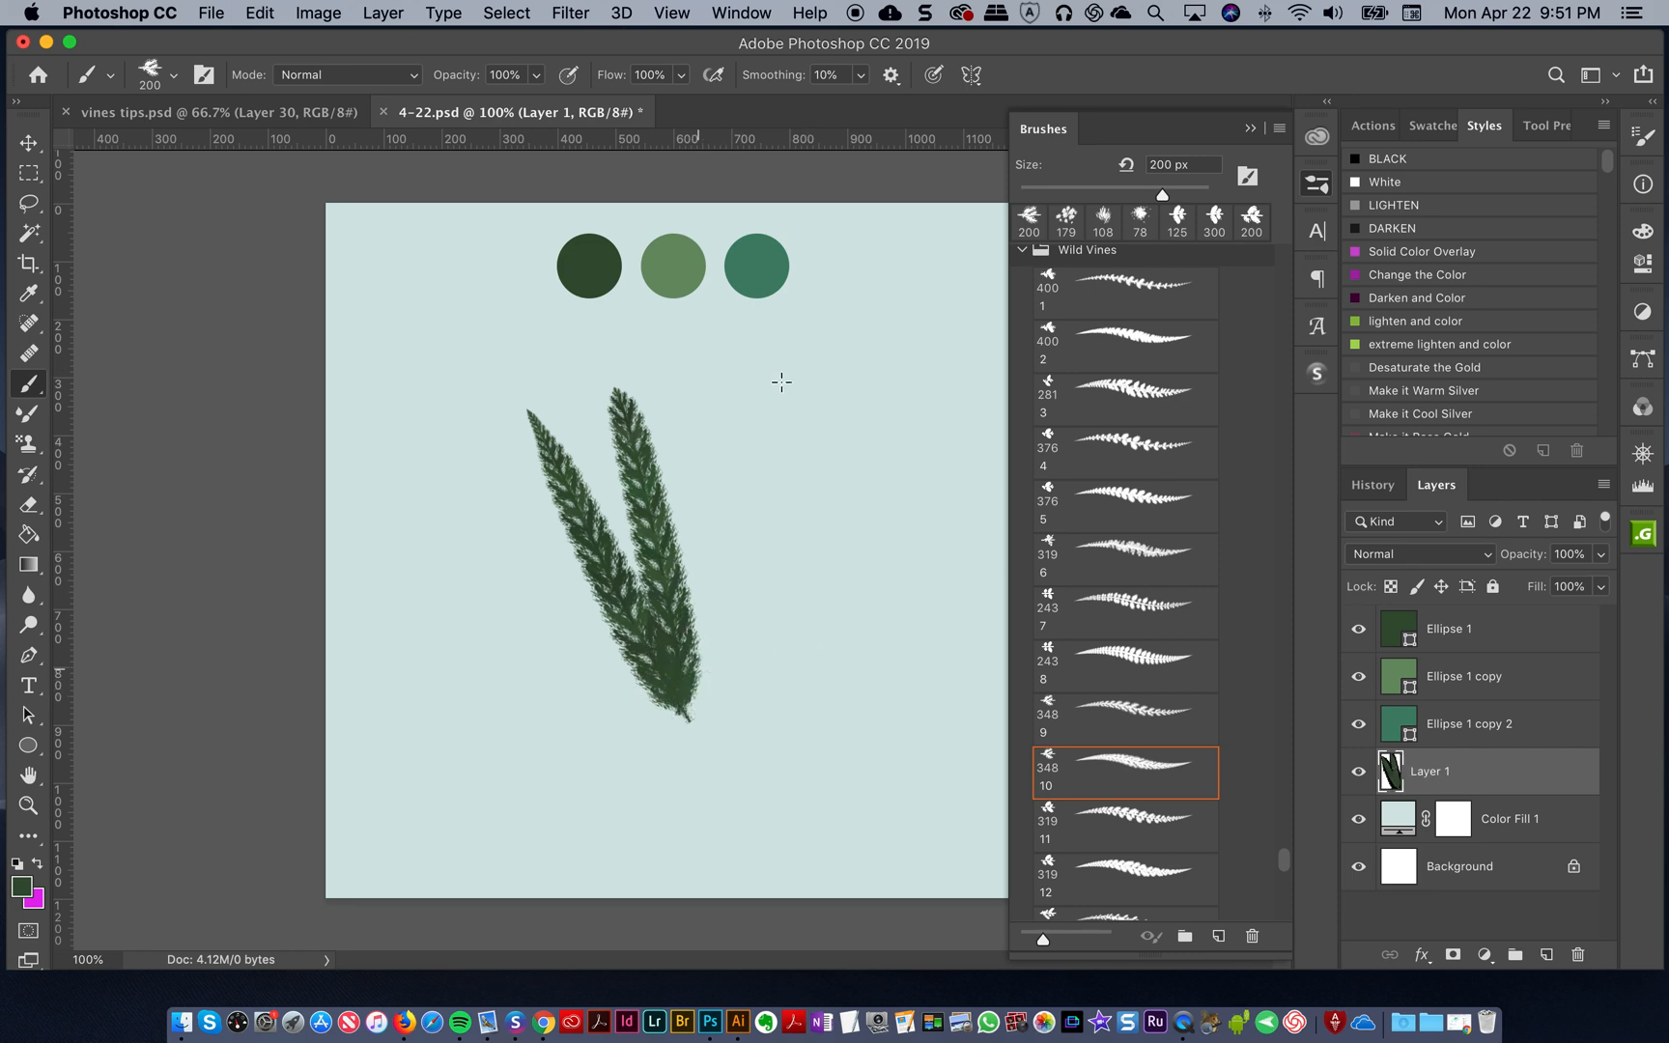
{"action": "left_click_drag", "start_coordinate": [687, 708], "coordinate": [774, 400]}
{"action": "key", "text": "super+z"}
- Complete the dark green fan with two fronds leaning right and one low frond leaning left, all from the same base
{"action": "left_click_drag", "start_coordinate": [688, 708], "coordinate": [755, 447]}
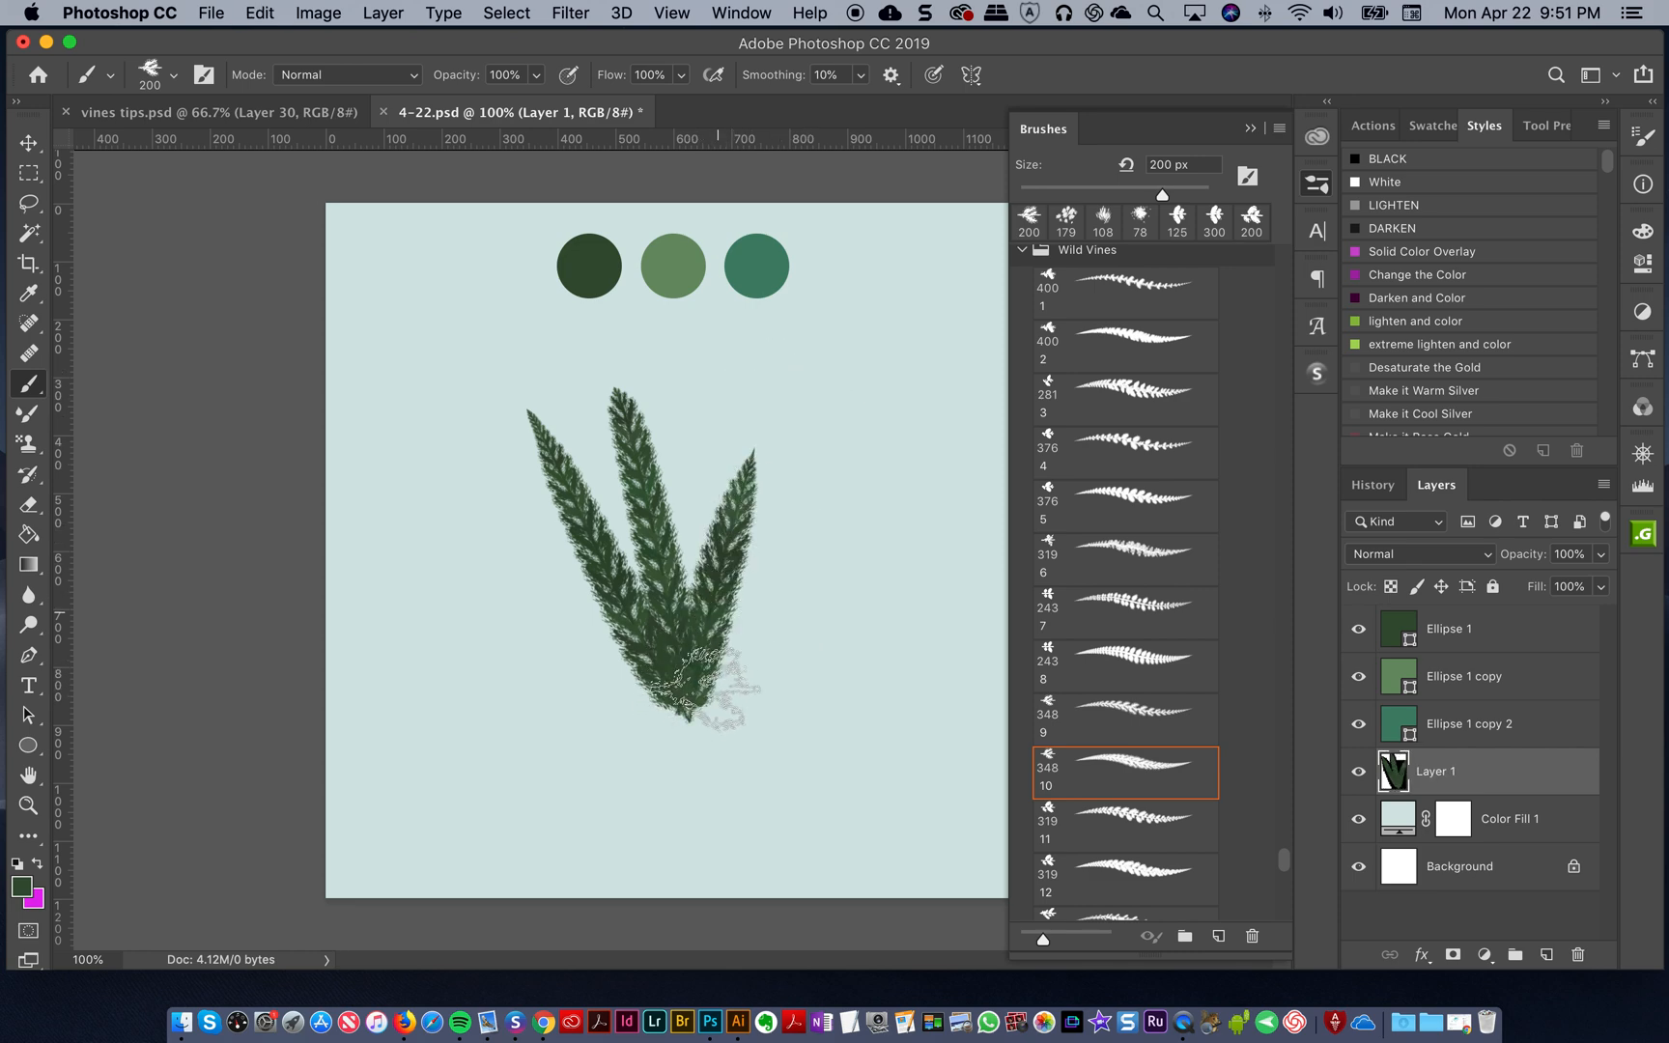
{"action": "left_click_drag", "start_coordinate": [687, 710], "coordinate": [816, 620]}
{"action": "key", "text": "super+z"}
{"action": "left_click_drag", "start_coordinate": [687, 710], "coordinate": [816, 541]}
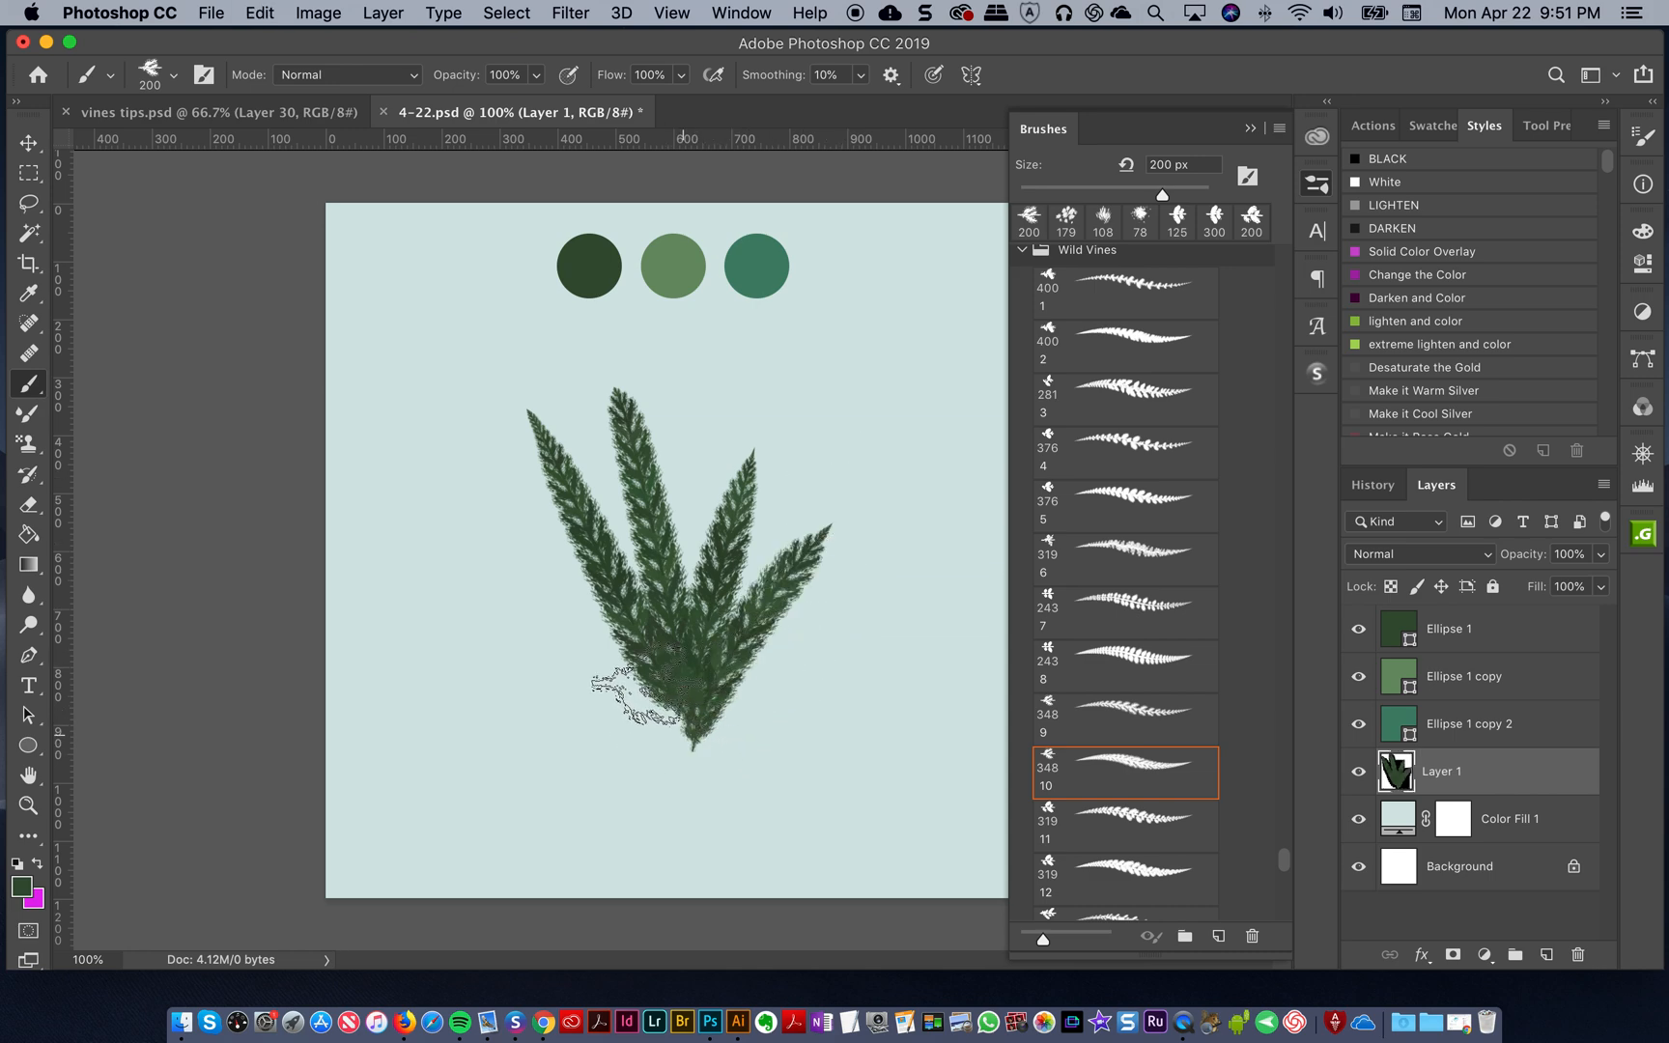
{"action": "left_click_drag", "start_coordinate": [688, 709], "coordinate": [473, 529]}
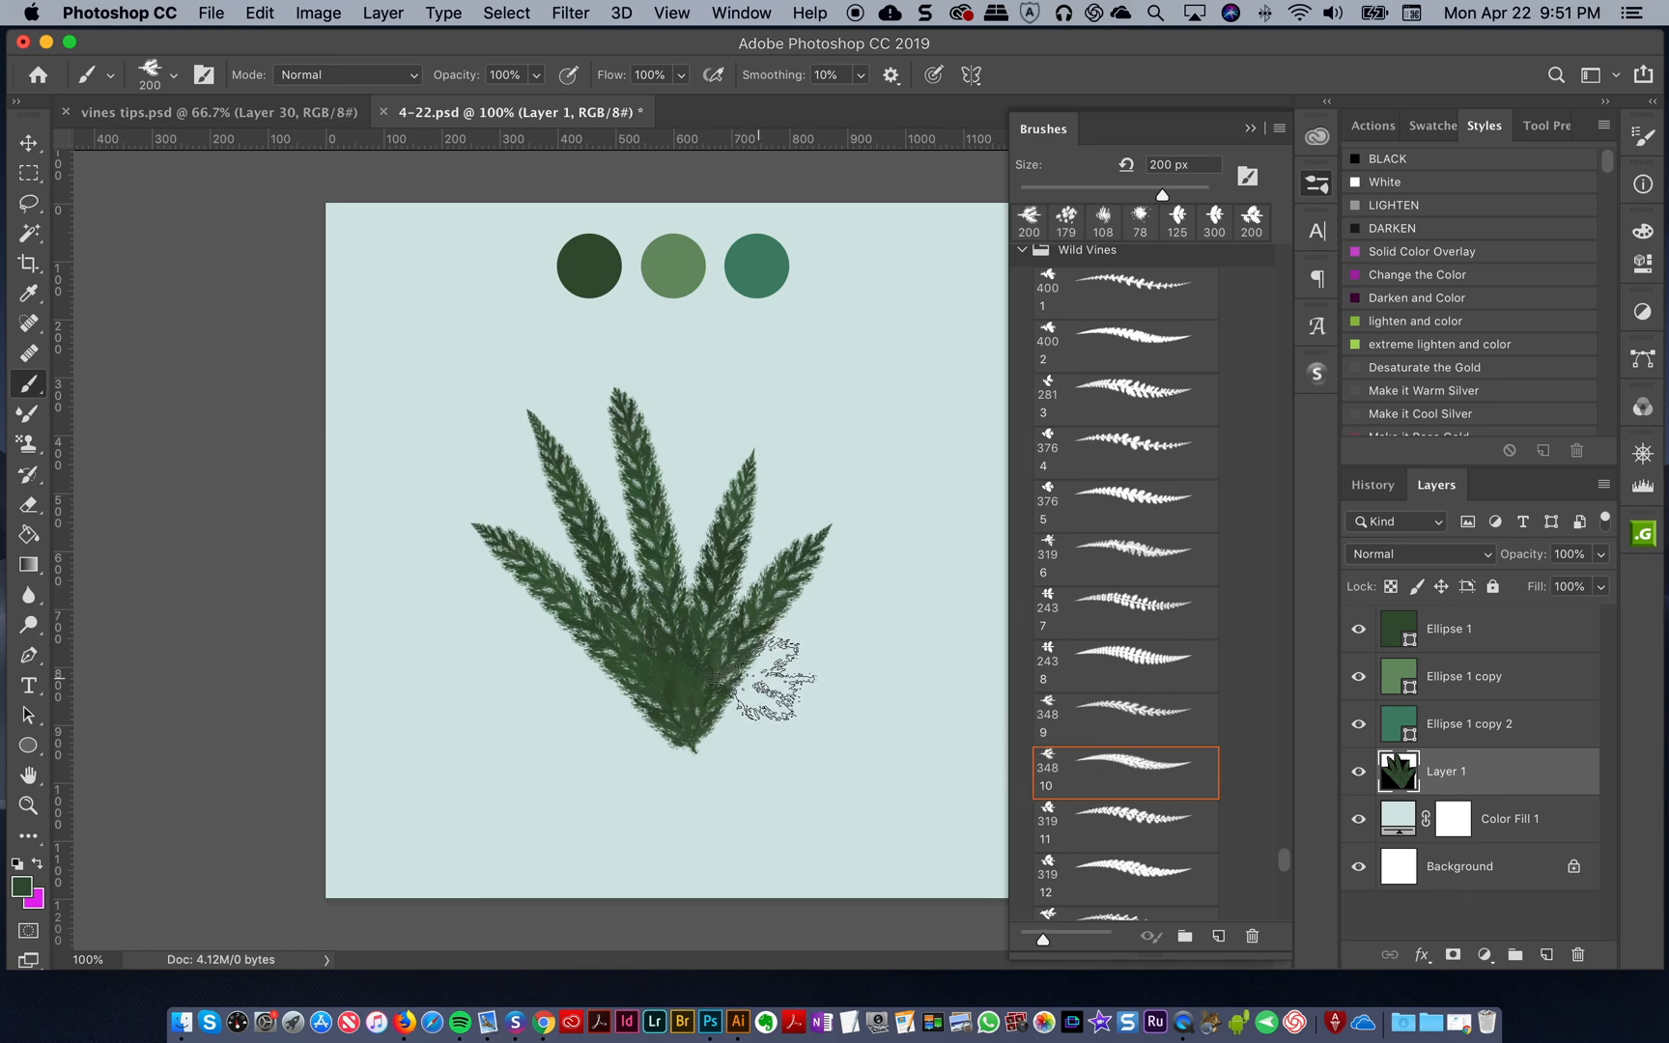
- Add a new layer and set up Wild Vines brush 11 with the medium green sampled from the middle circle
{"action": "left_click", "coordinate": [1546, 954]}
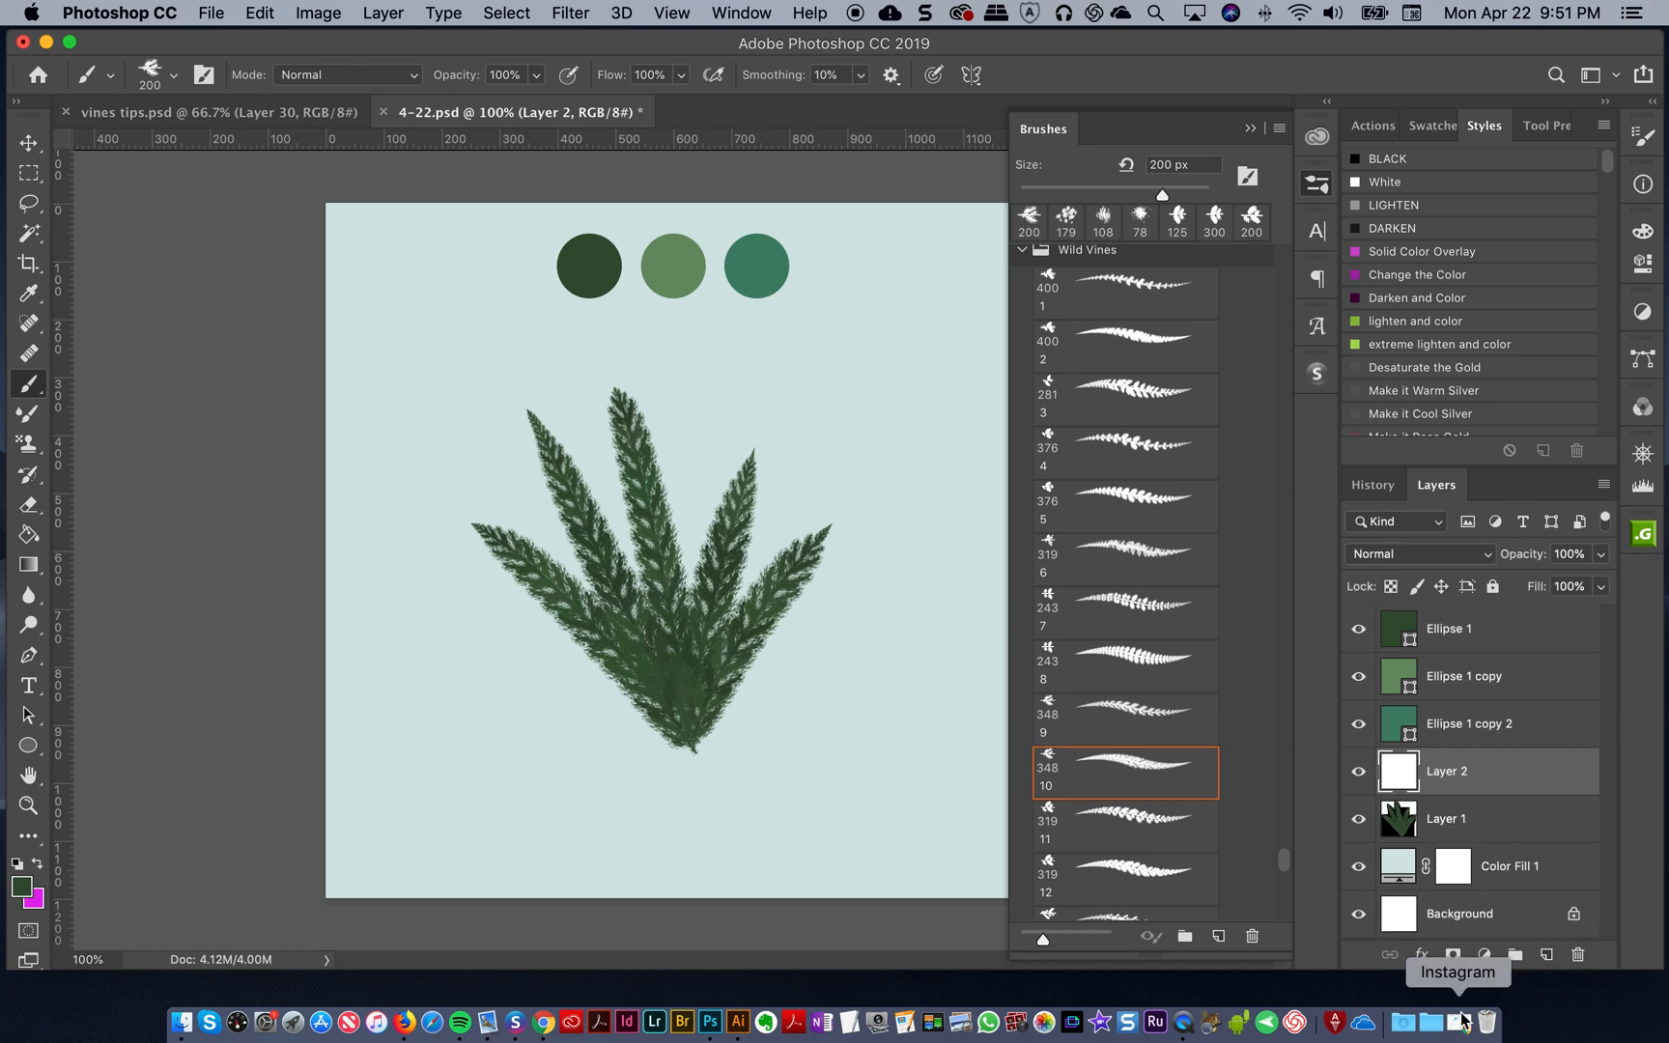
{"action": "left_click", "coordinate": [1130, 827]}
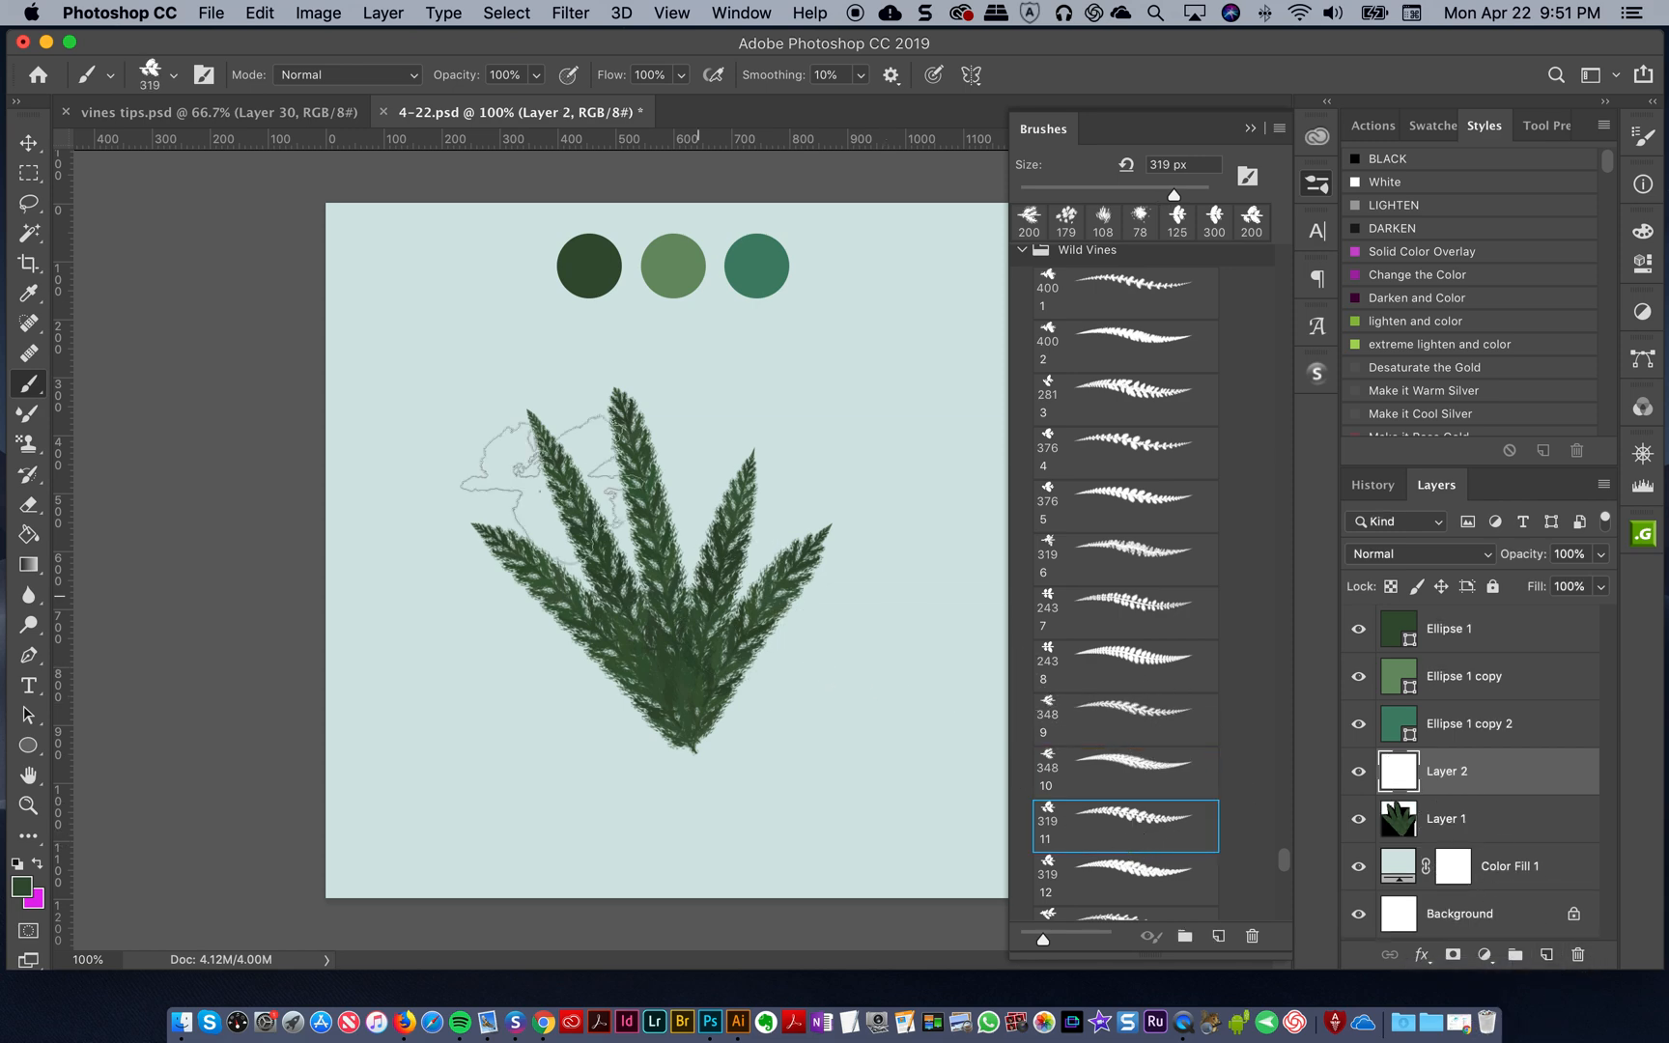
{"action": "left_click", "coordinate": [29, 293]}
{"action": "left_click", "coordinate": [676, 256]}
{"action": "left_click", "coordinate": [29, 383]}
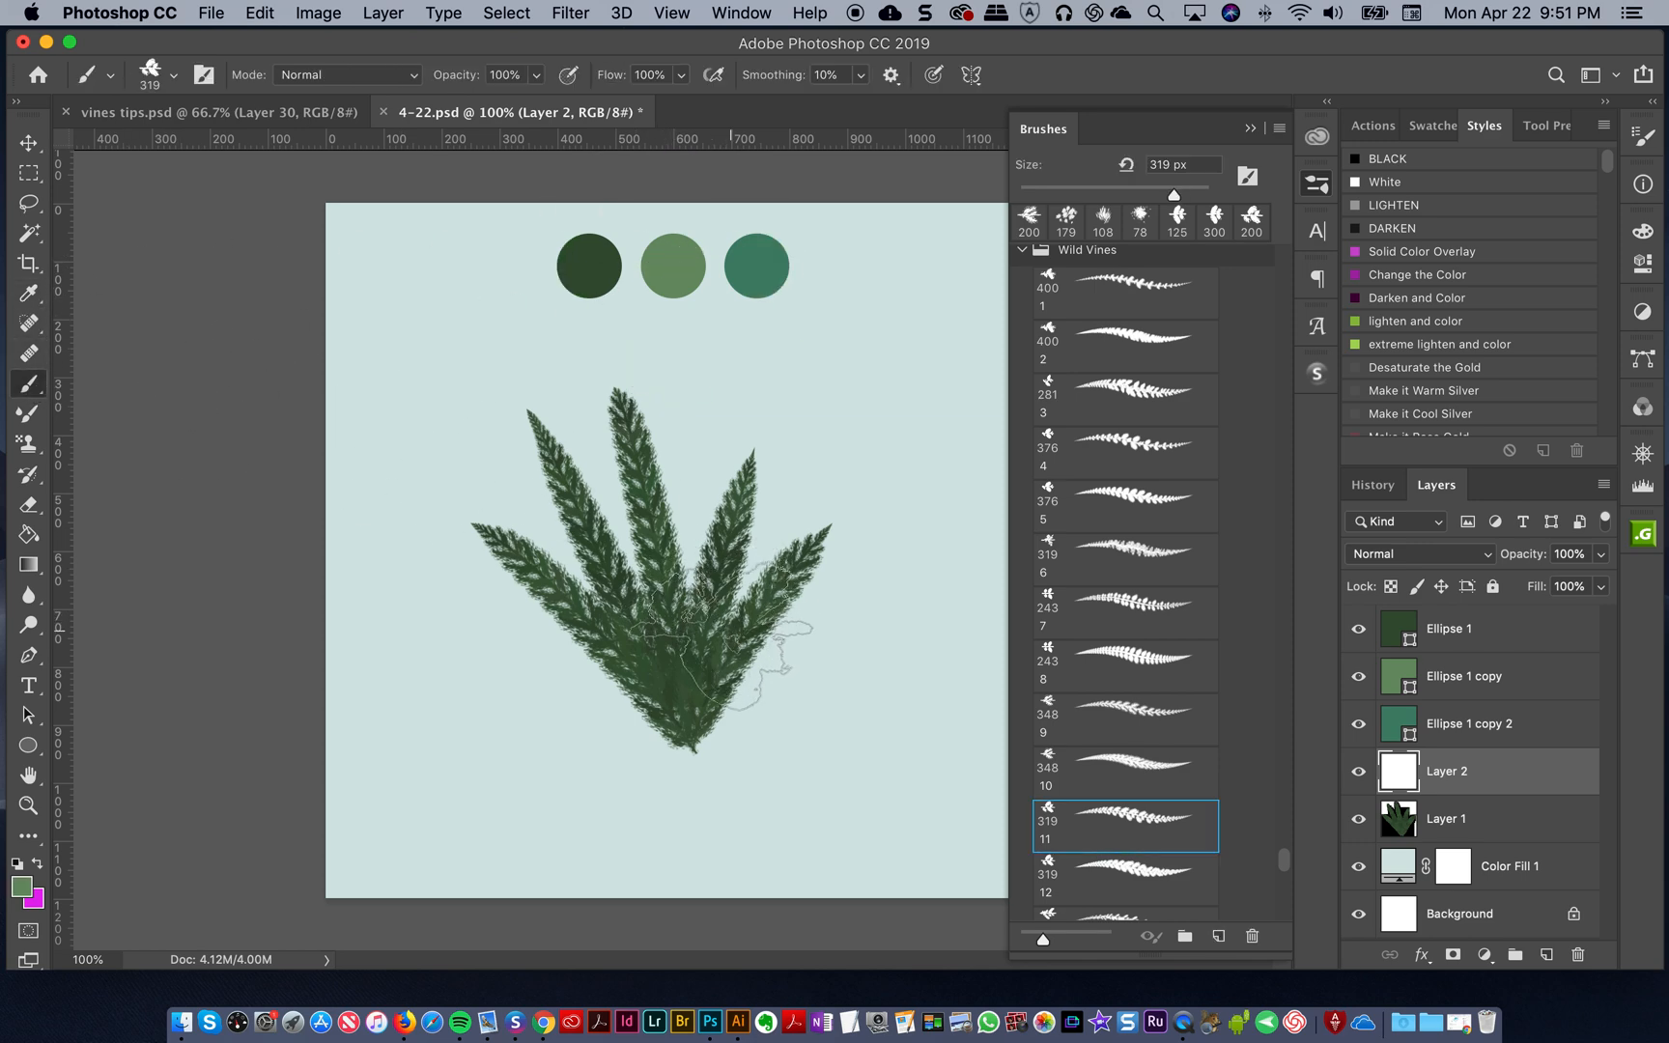
- Set the brush size to 200 px, discarding a vertical test stroke painted at 150 px
{"action": "key", "text": "bracketleft"}
{"action": "key", "text": "bracketleft"}
{"action": "key", "text": "bracketleft"}
{"action": "key", "text": "bracketleft"}
{"action": "key", "text": "bracketleft"}
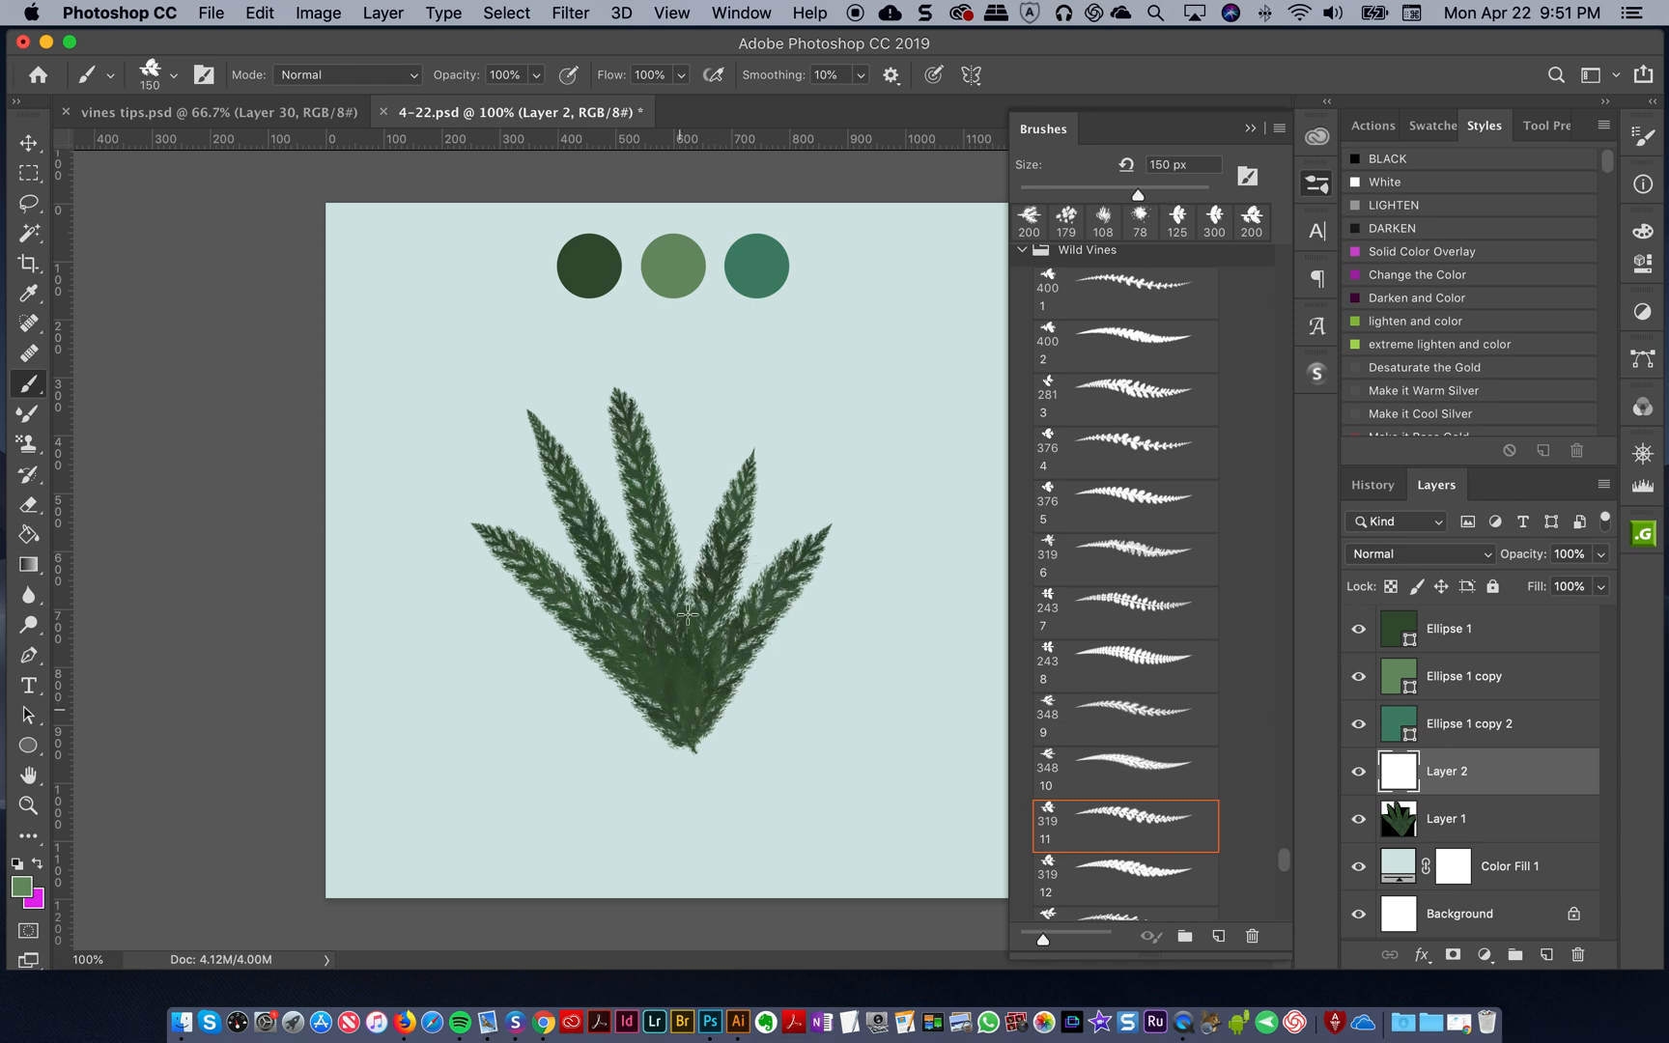
{"action": "left_click_drag", "start_coordinate": [687, 614], "coordinate": [688, 439]}
{"action": "key", "text": "cmd+z"}
{"action": "key", "text": "bracketright"}
{"action": "key", "text": "bracketright"}
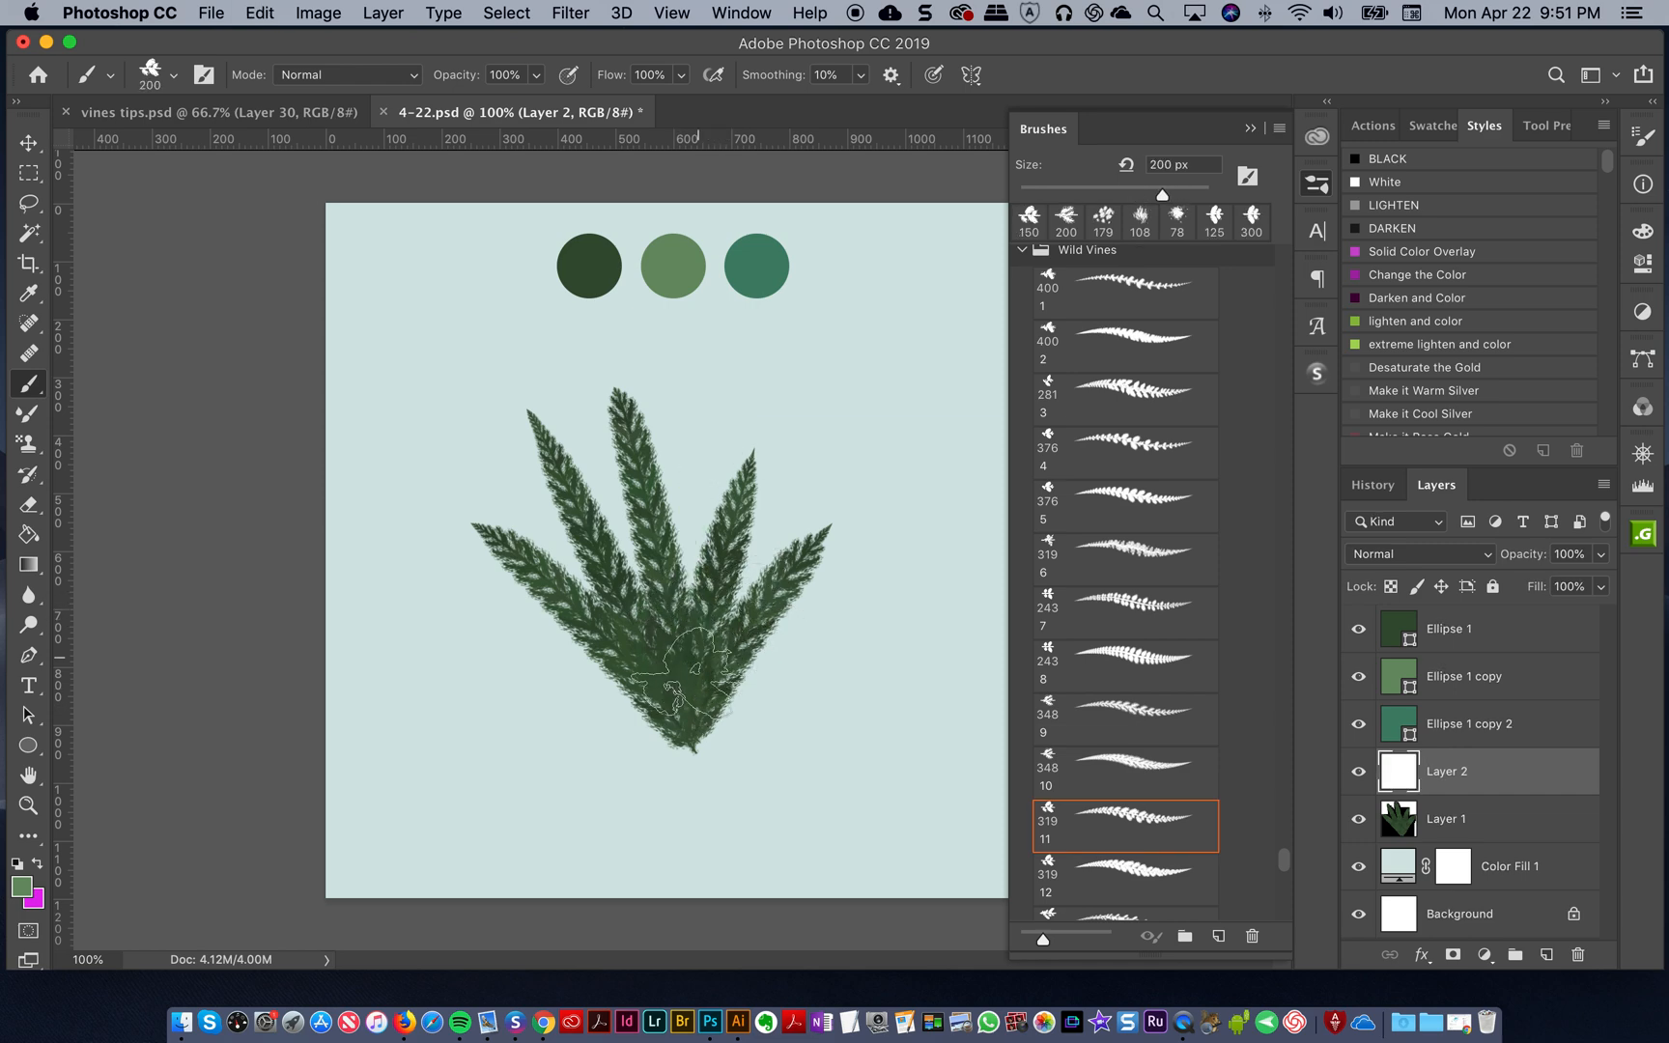
{"action": "left_click_drag", "start_coordinate": [687, 676], "coordinate": [692, 386]}
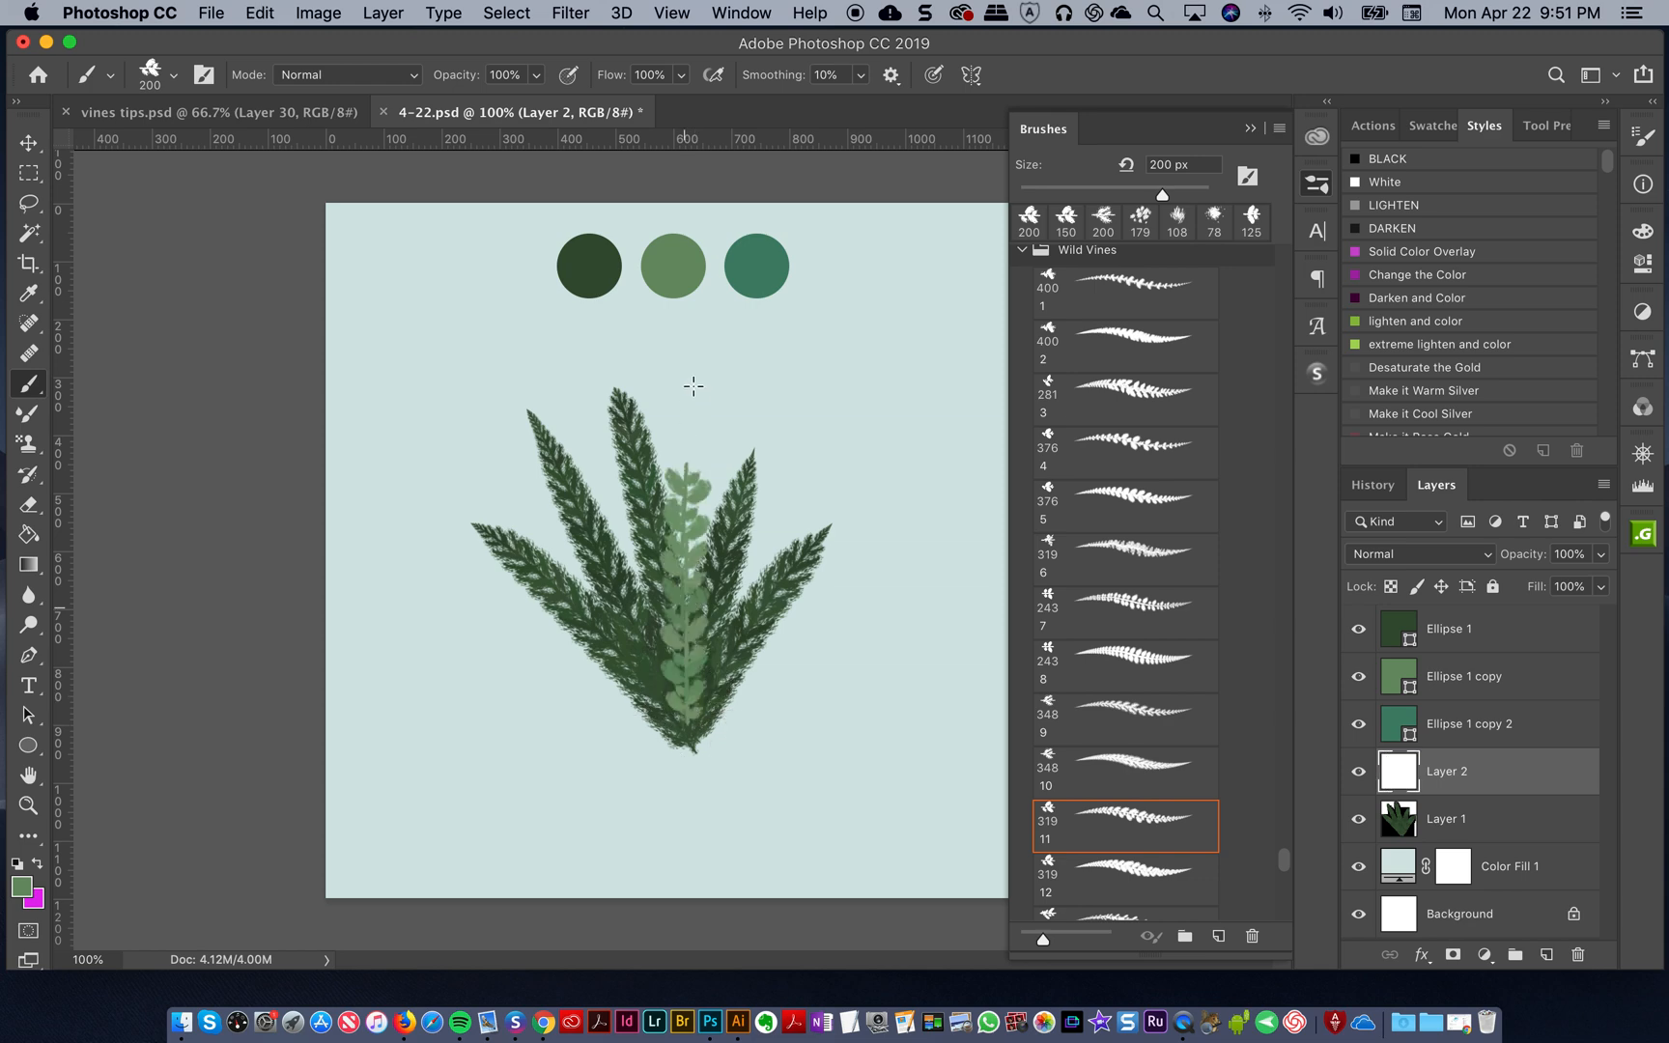
{"action": "key", "text": "cmd+z"}
{"action": "left_click_drag", "start_coordinate": [681, 681], "coordinate": [703, 591]}
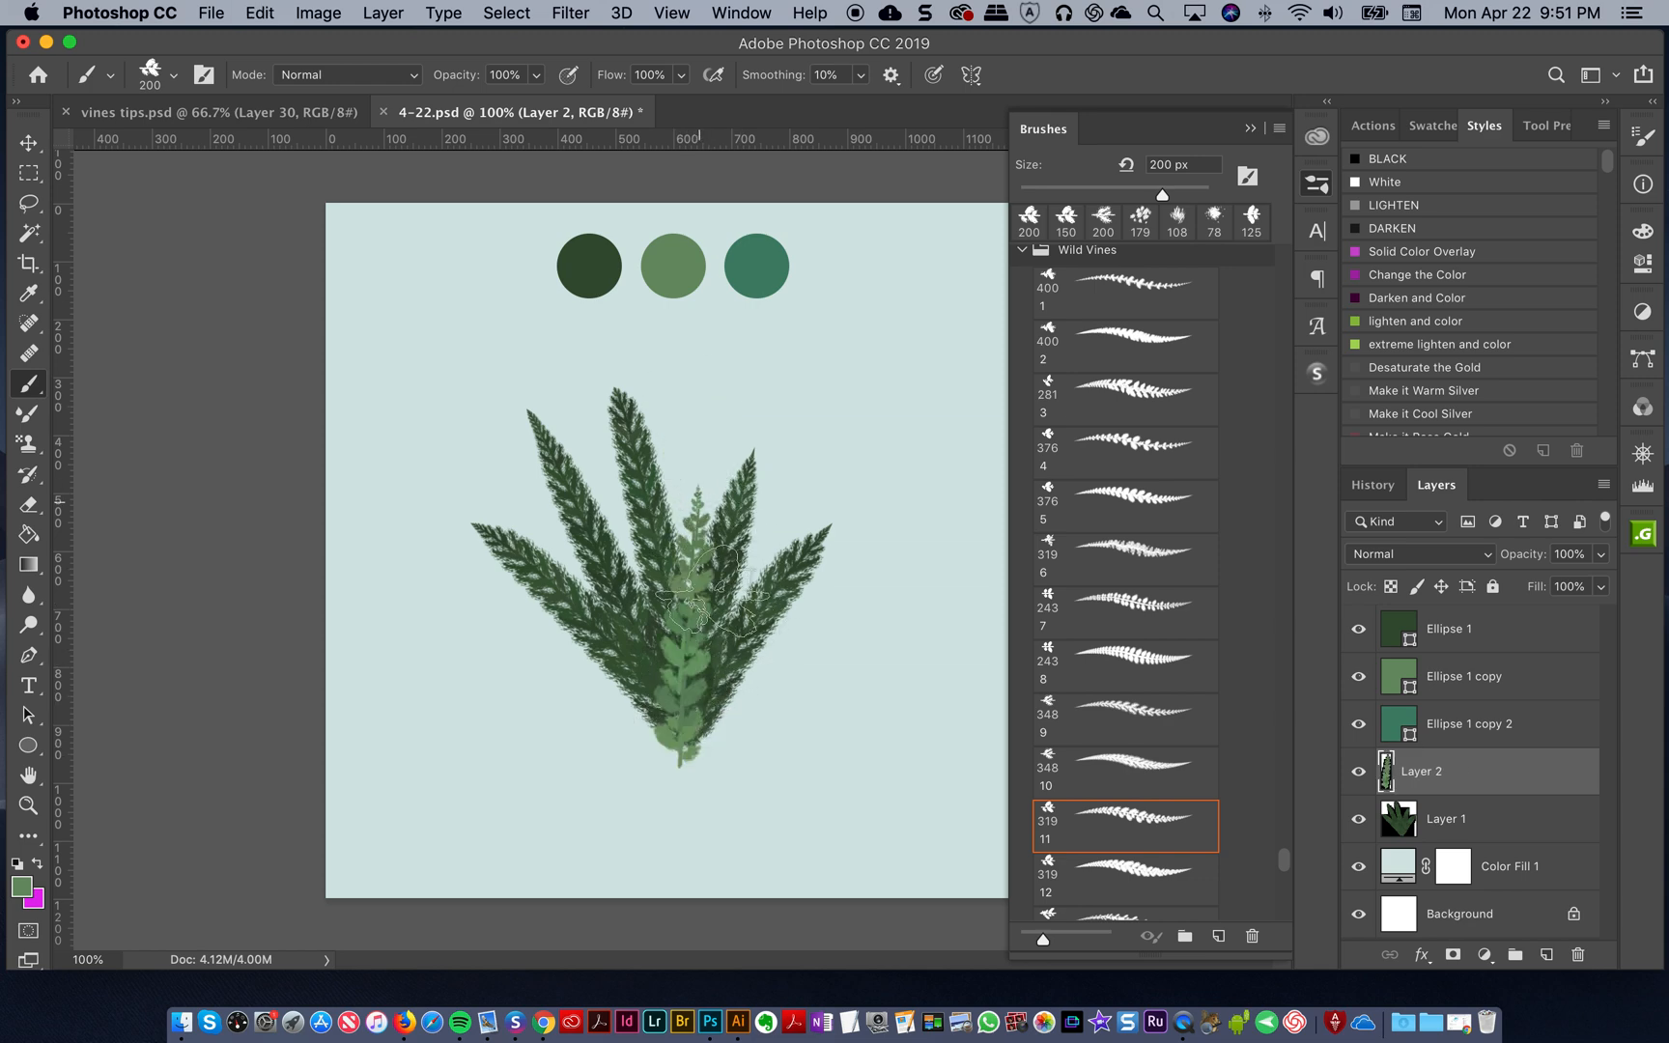
{"action": "key", "text": "cmd+z"}
{"action": "left_click_drag", "start_coordinate": [688, 739], "coordinate": [715, 527]}
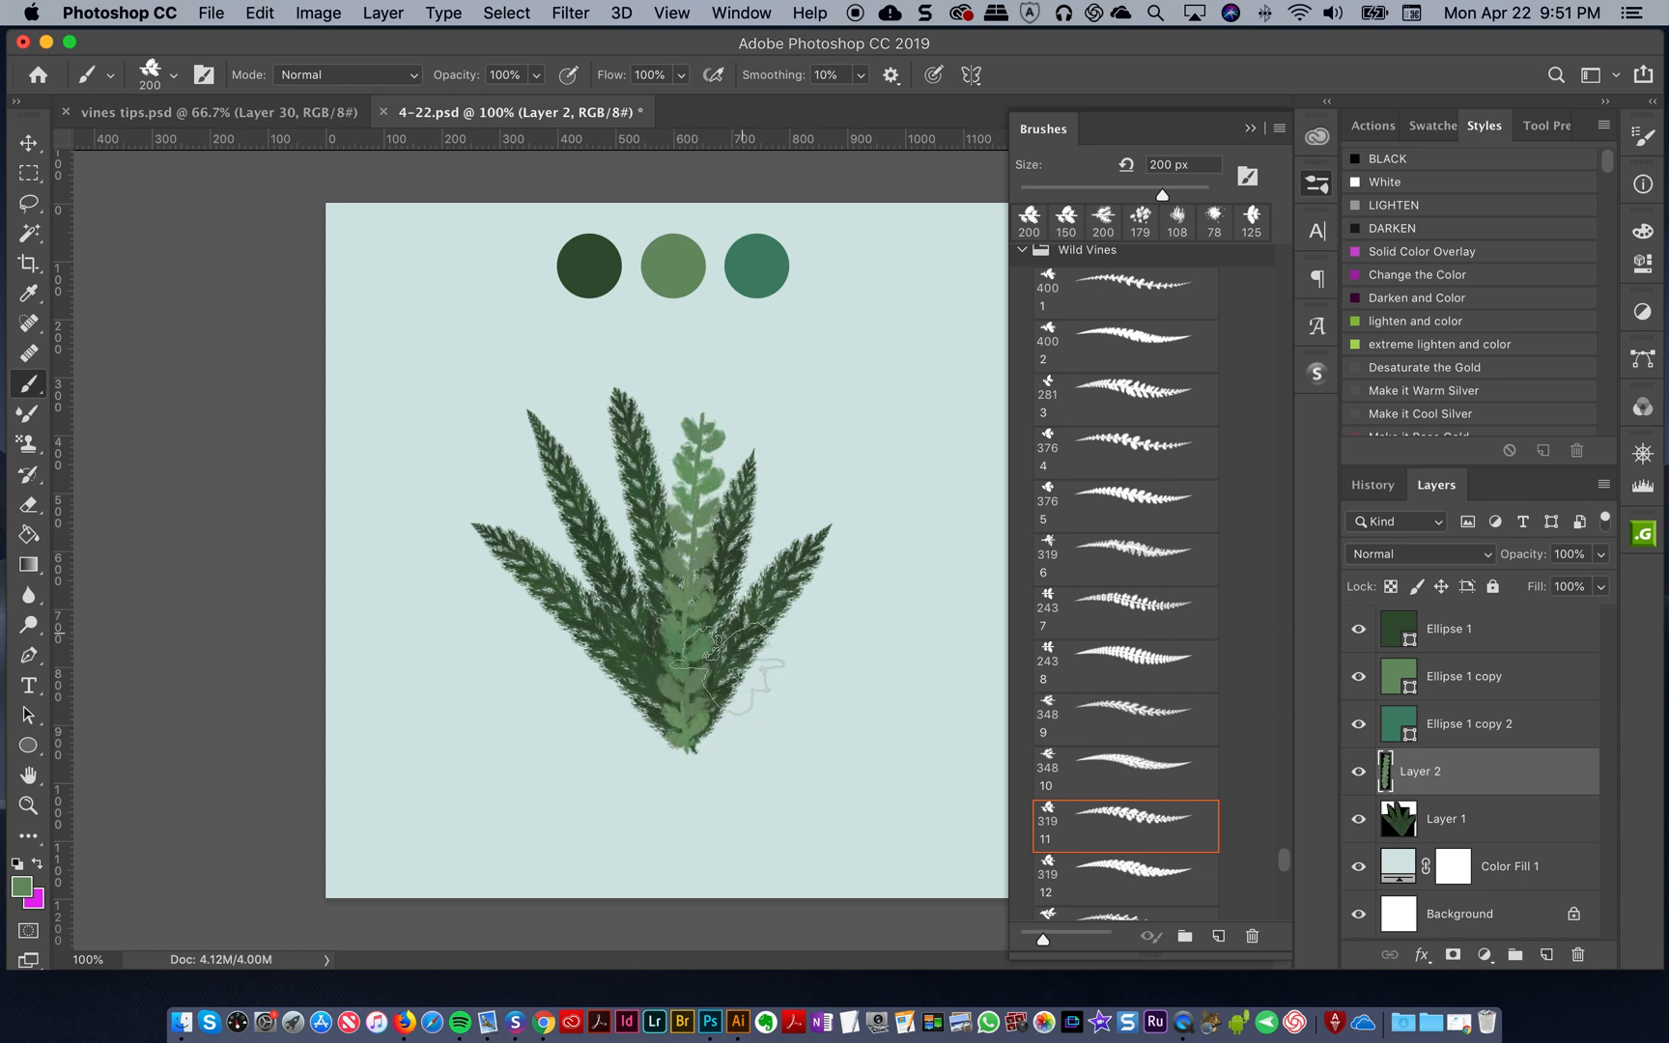
{"action": "key", "text": "cmd+z"}
{"action": "left_click_drag", "start_coordinate": [682, 778], "coordinate": [700, 436]}
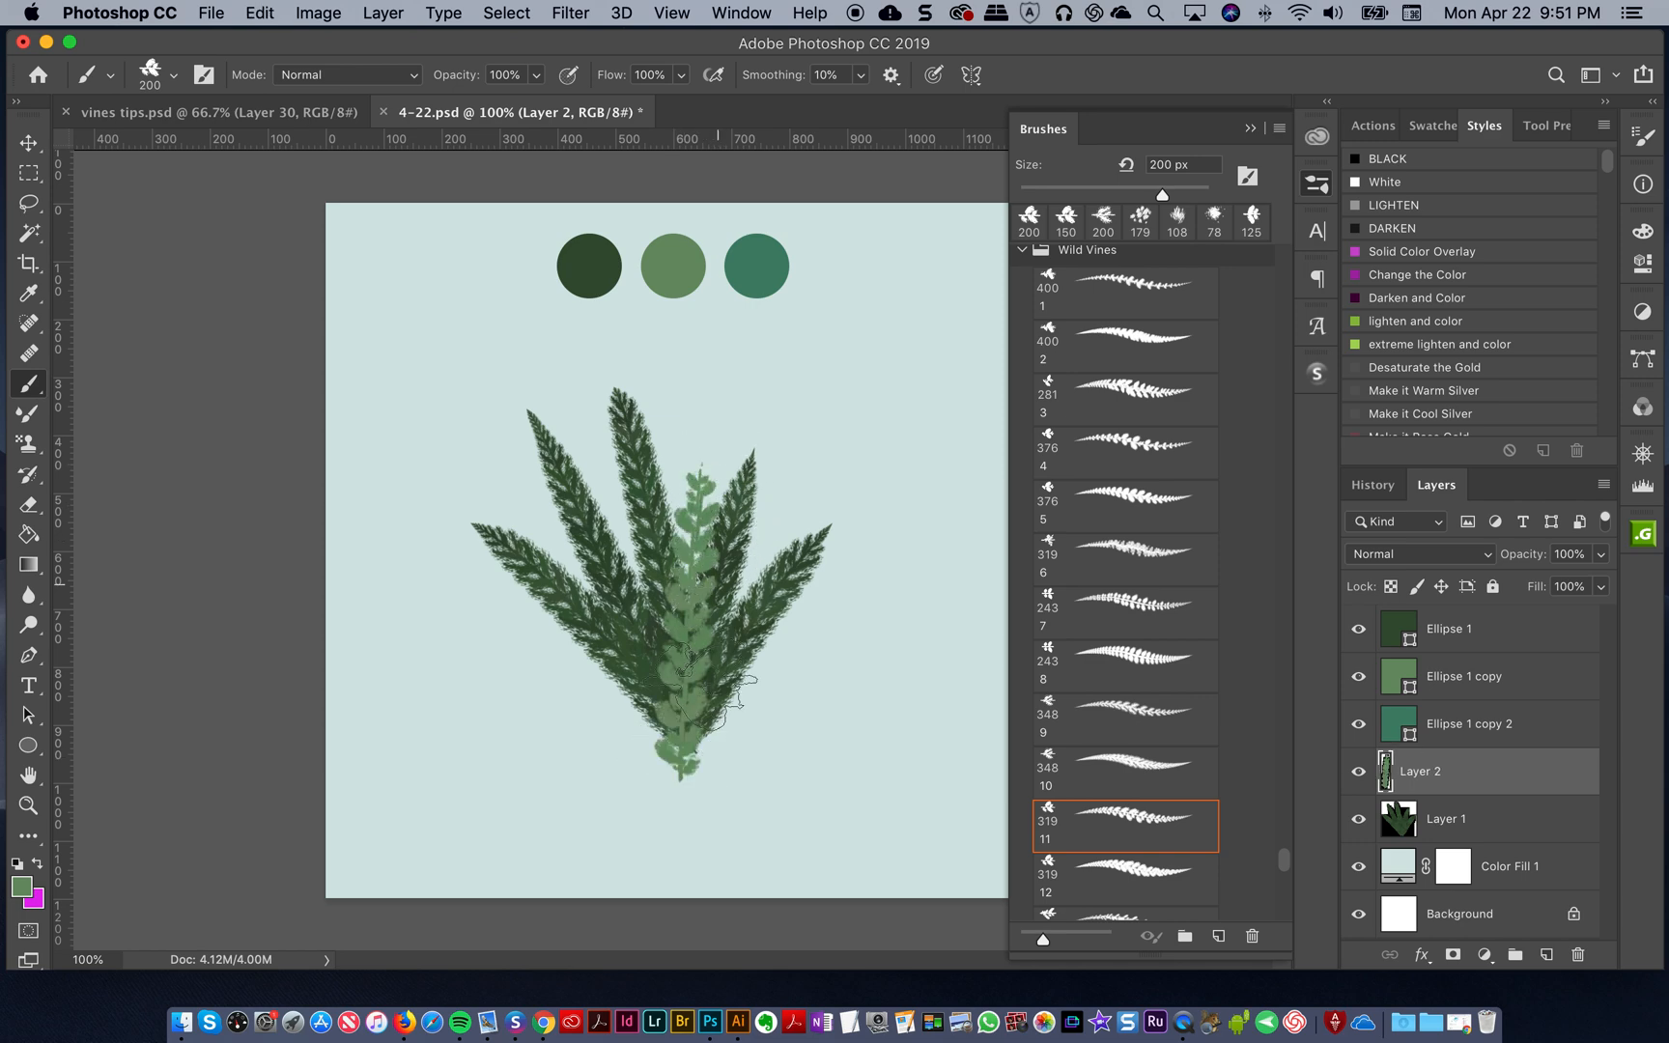
{"action": "key", "text": "cmd+z"}
- Paint three medium green leafy stems on Layer 2 from the plant's base: one upright, one low to the left, one low to the right
{"action": "left_click_drag", "start_coordinate": [676, 763], "coordinate": [708, 439]}
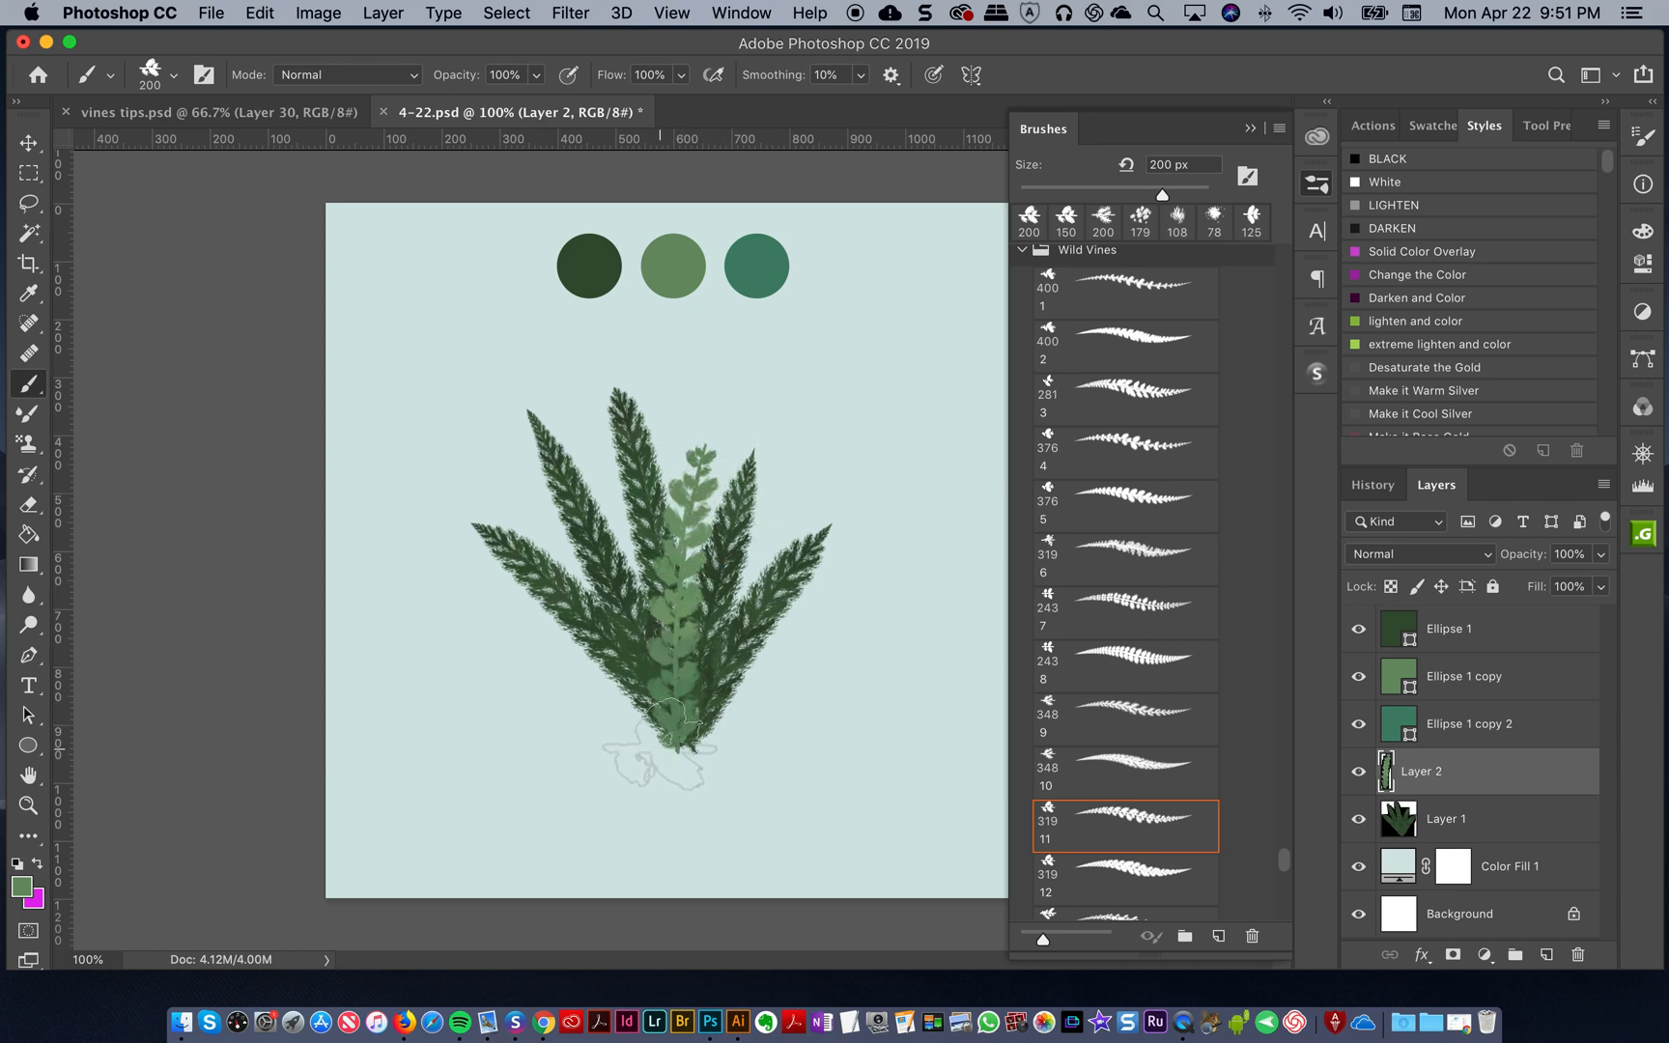
{"action": "left_click_drag", "start_coordinate": [663, 751], "coordinate": [467, 530]}
{"action": "key", "text": "super+z"}
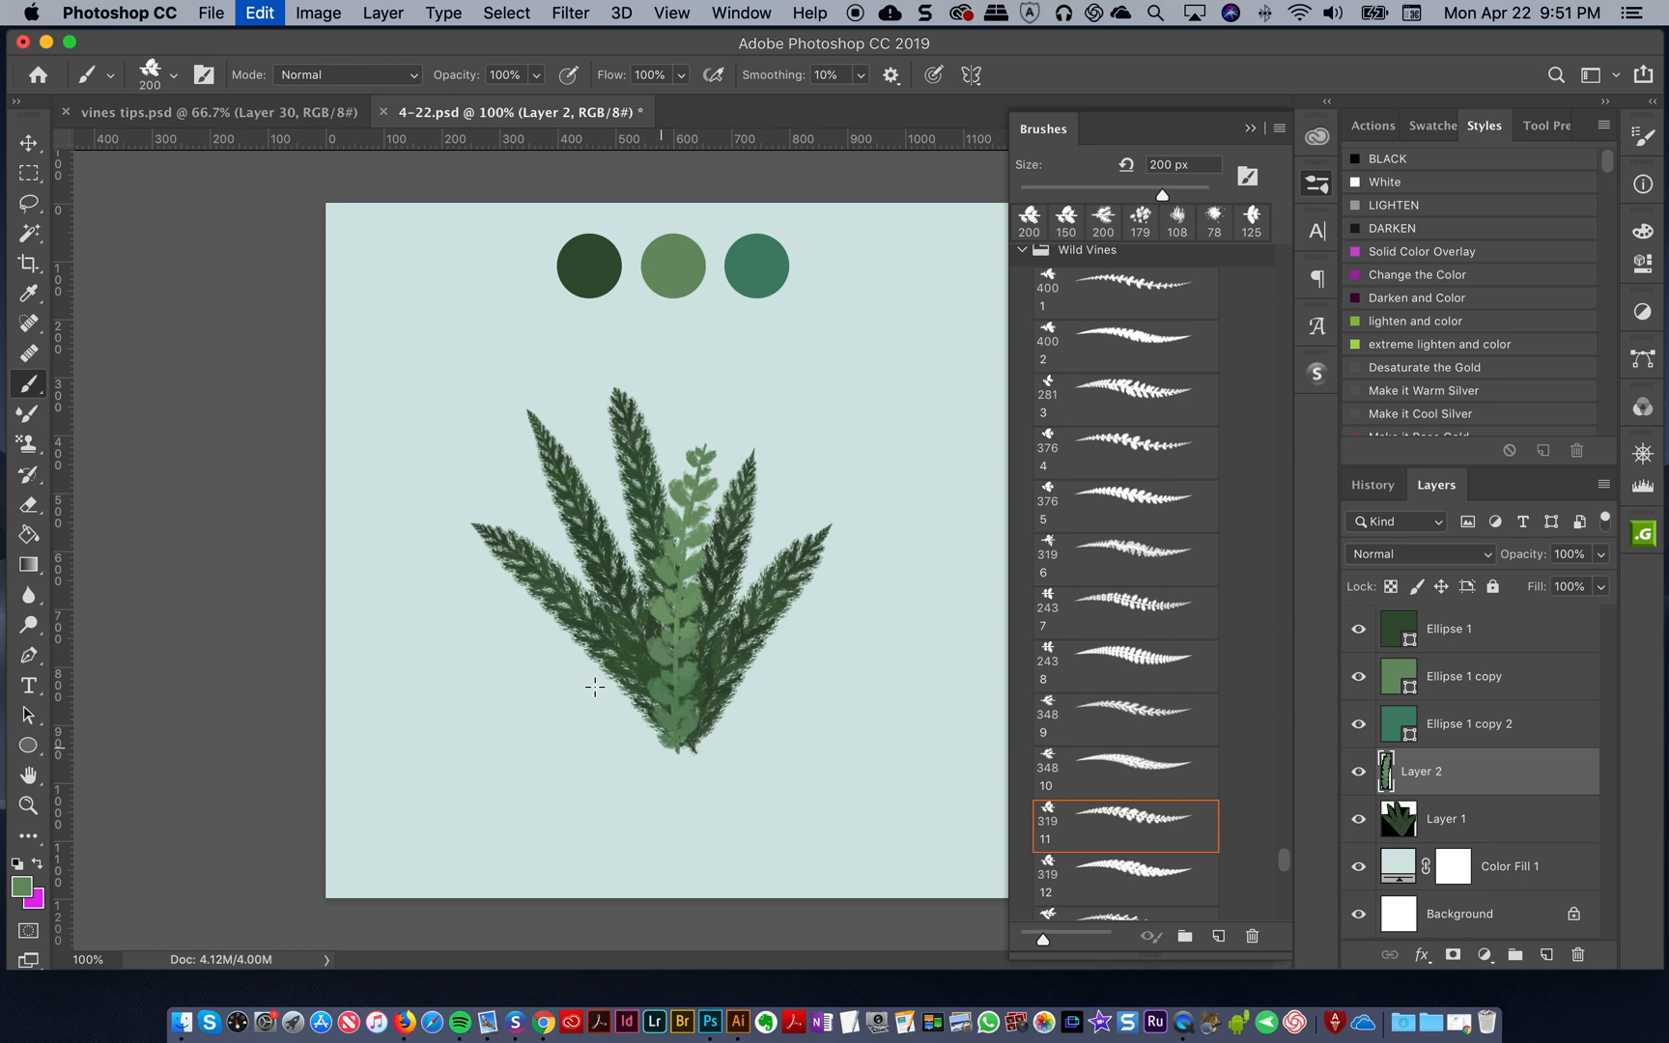
{"action": "left_click_drag", "start_coordinate": [642, 739], "coordinate": [570, 686]}
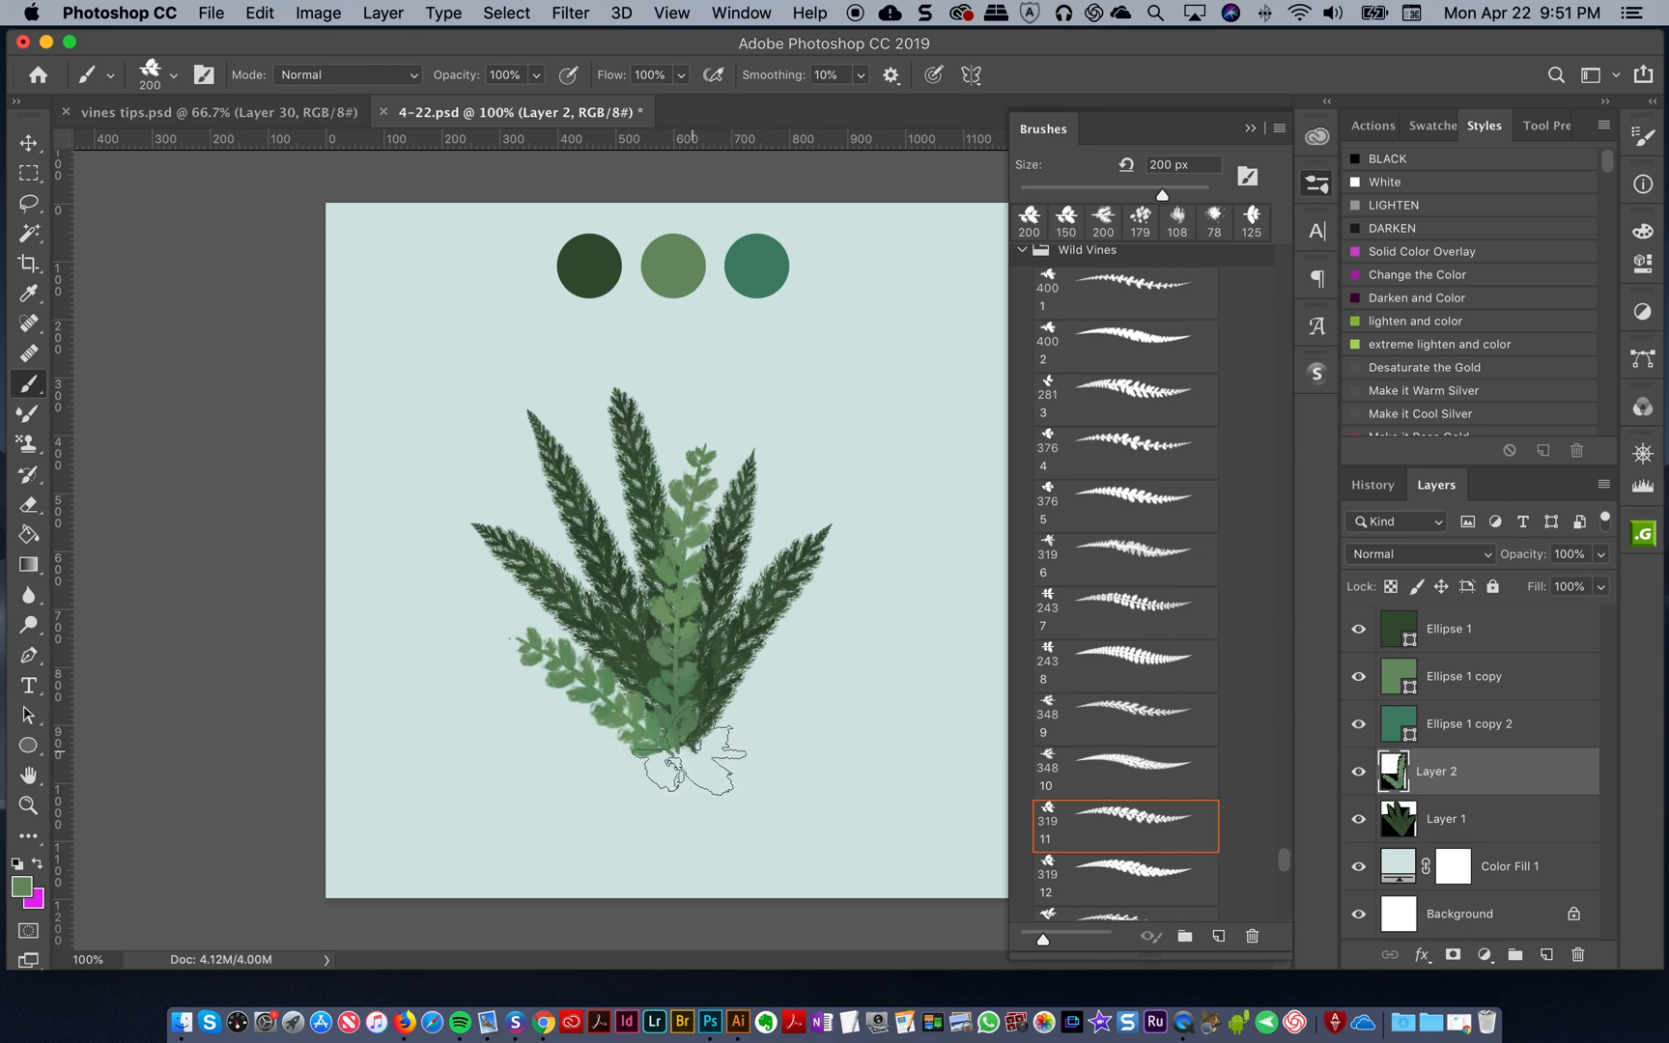
{"action": "left_click_drag", "start_coordinate": [681, 752], "coordinate": [849, 664]}
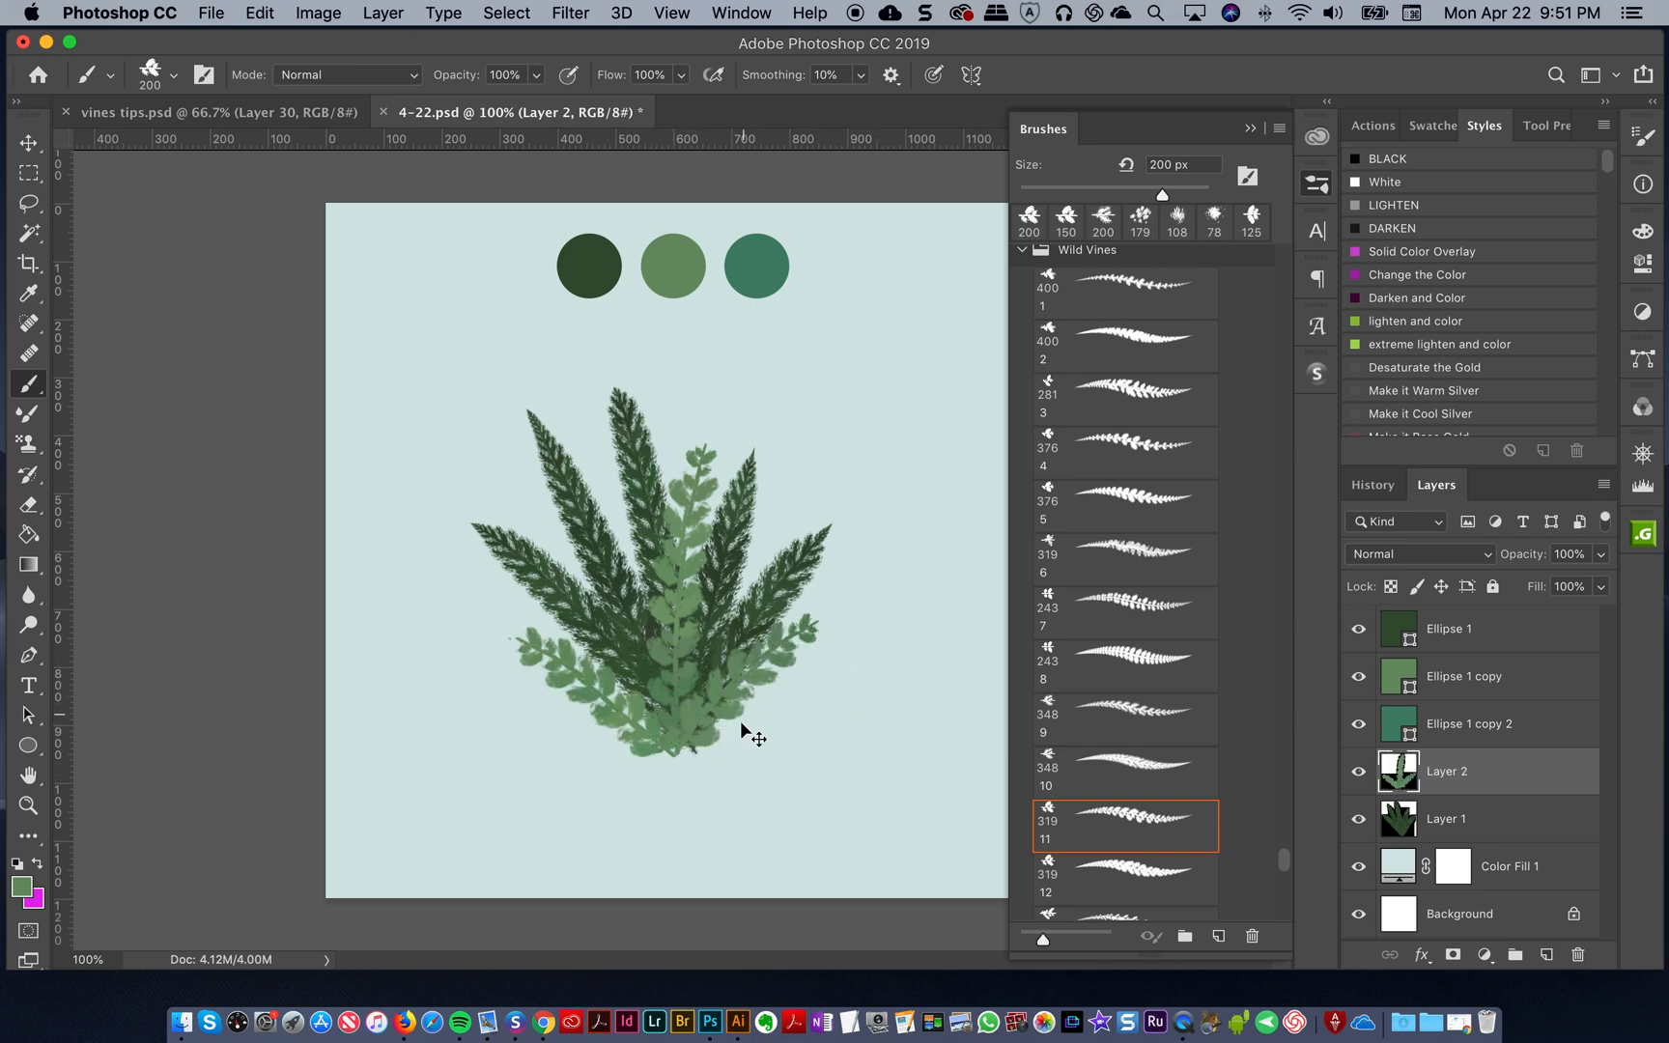
{"action": "key", "text": "super+z"}
{"action": "left_click_drag", "start_coordinate": [678, 750], "coordinate": [778, 541]}
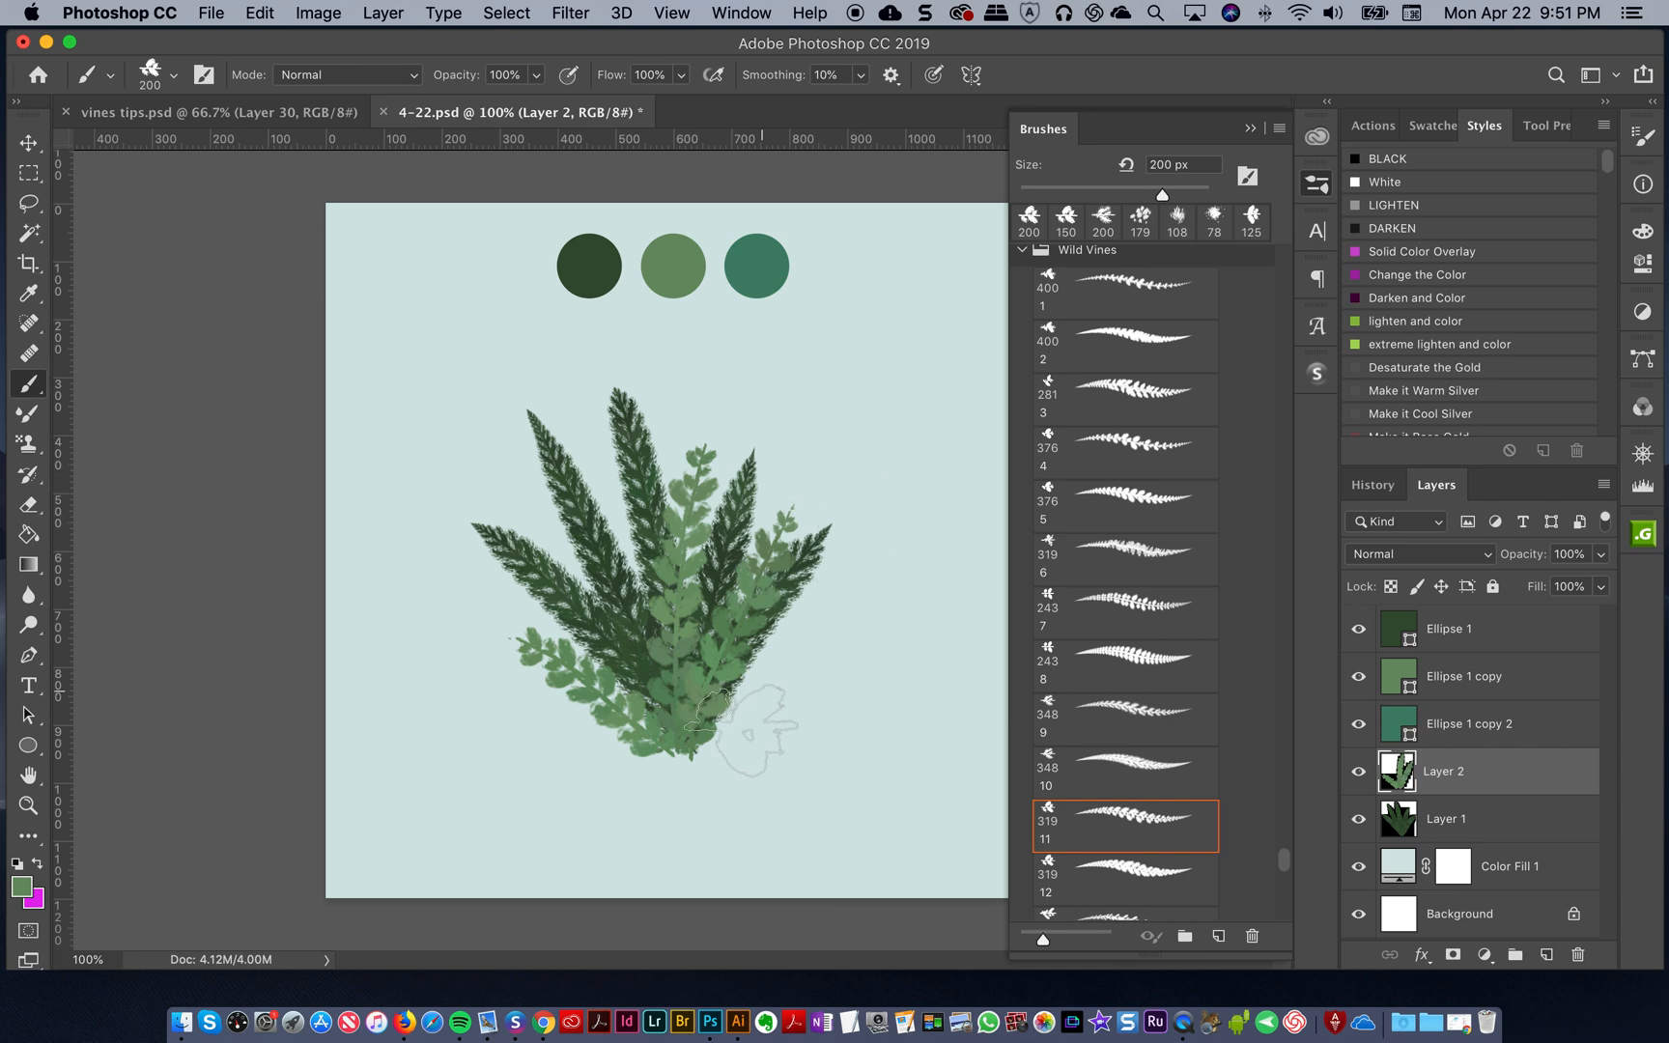
{"action": "key", "text": "super+z"}
{"action": "left_click_drag", "start_coordinate": [681, 758], "coordinate": [836, 614]}
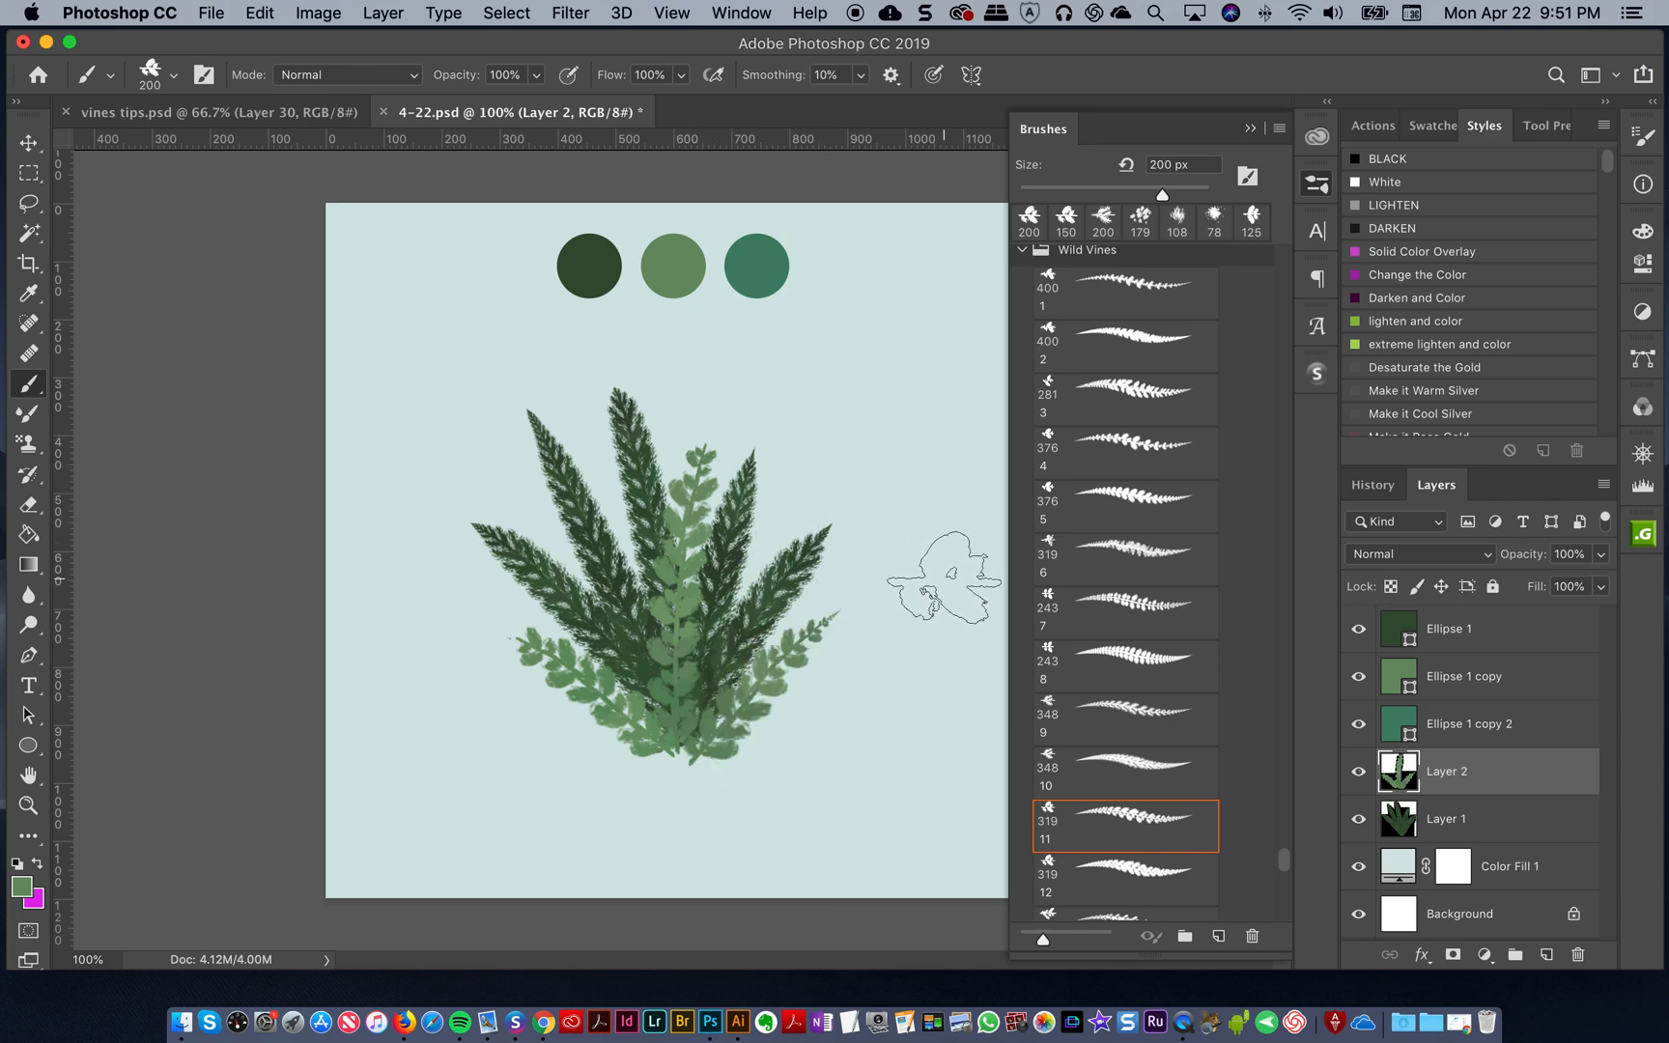
- Add a new layer directly above Layer 2
{"action": "left_click", "coordinate": [1495, 820]}
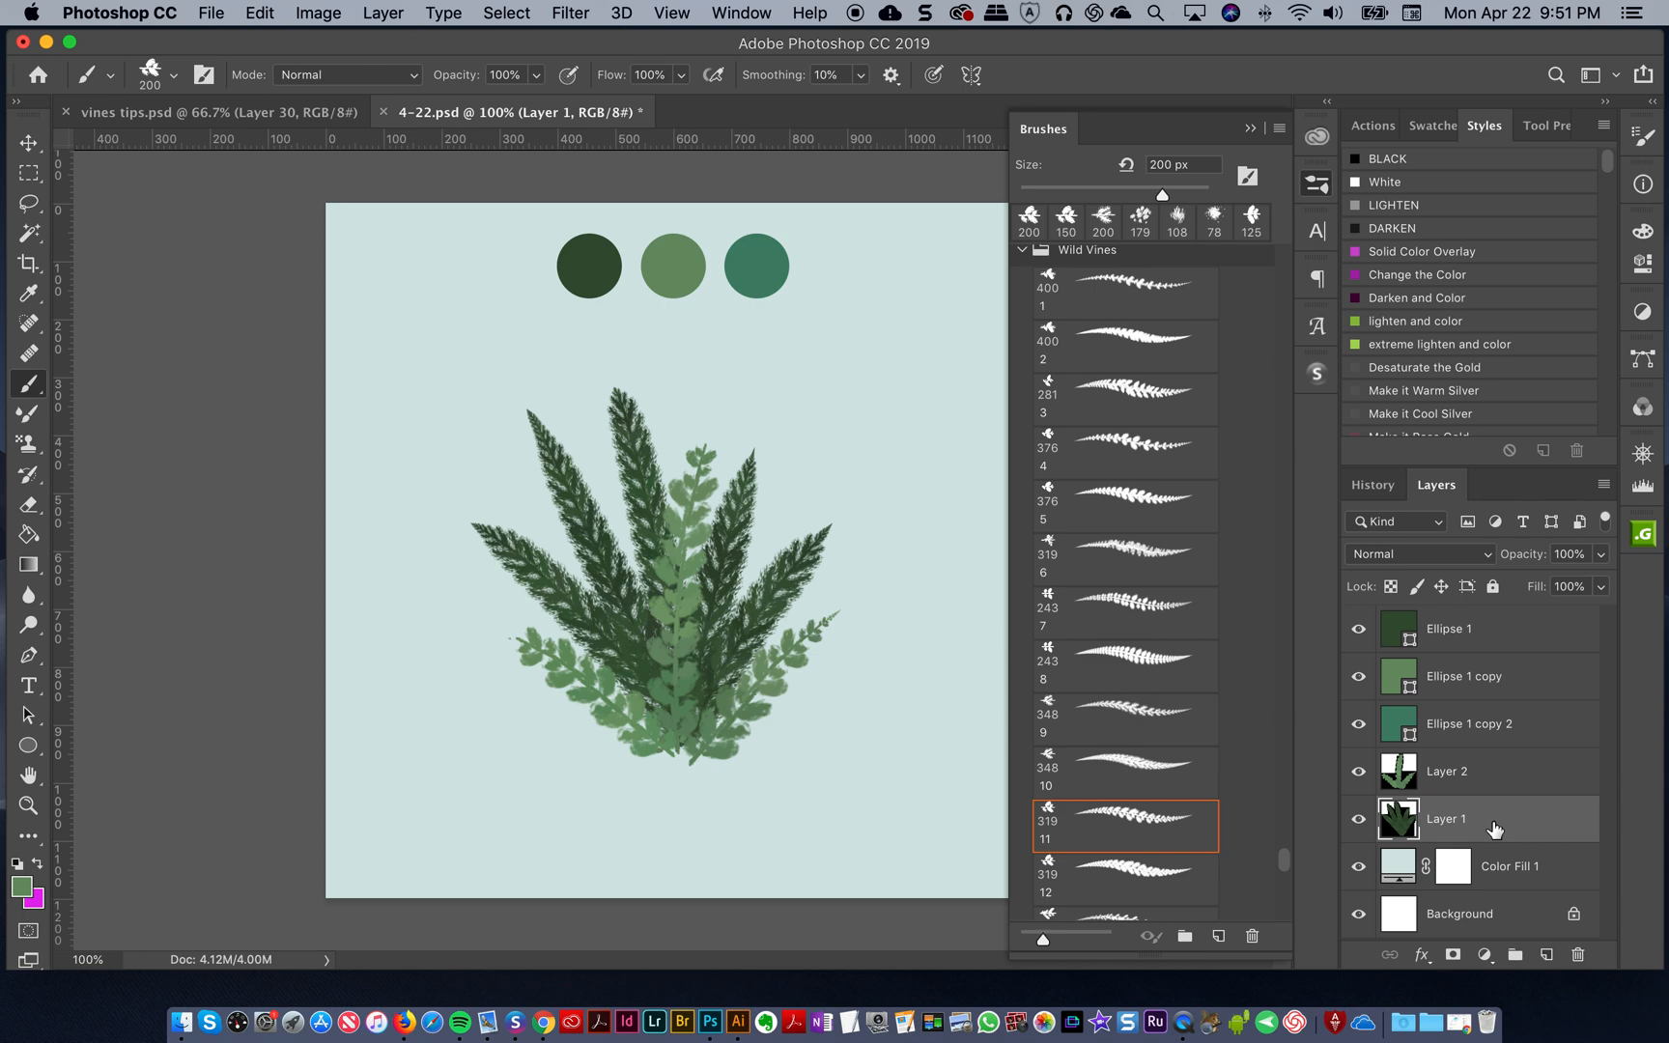
{"action": "left_click", "coordinate": [1504, 792]}
{"action": "left_click", "coordinate": [1546, 954]}
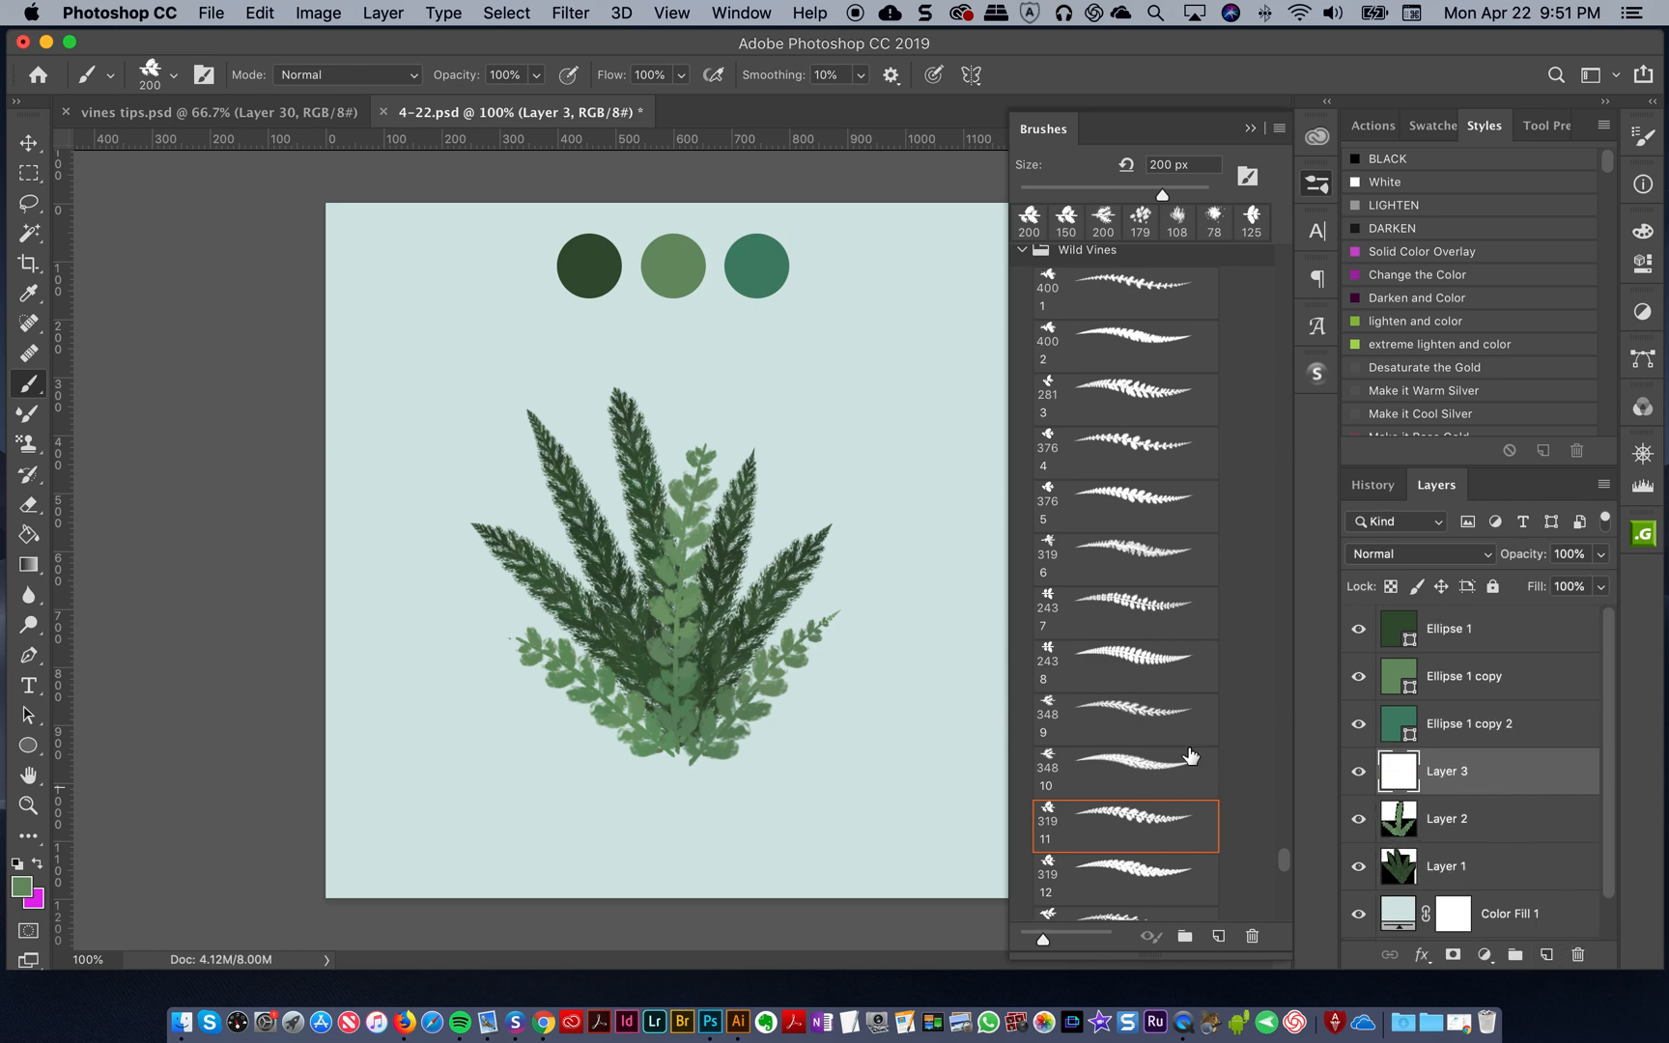
- Choose Wild Vines brush 16 and sample the teal circle as the painting colour
{"action": "scroll", "coordinate": [1285, 865], "scroll_direction": "down", "scroll_amount": 10}
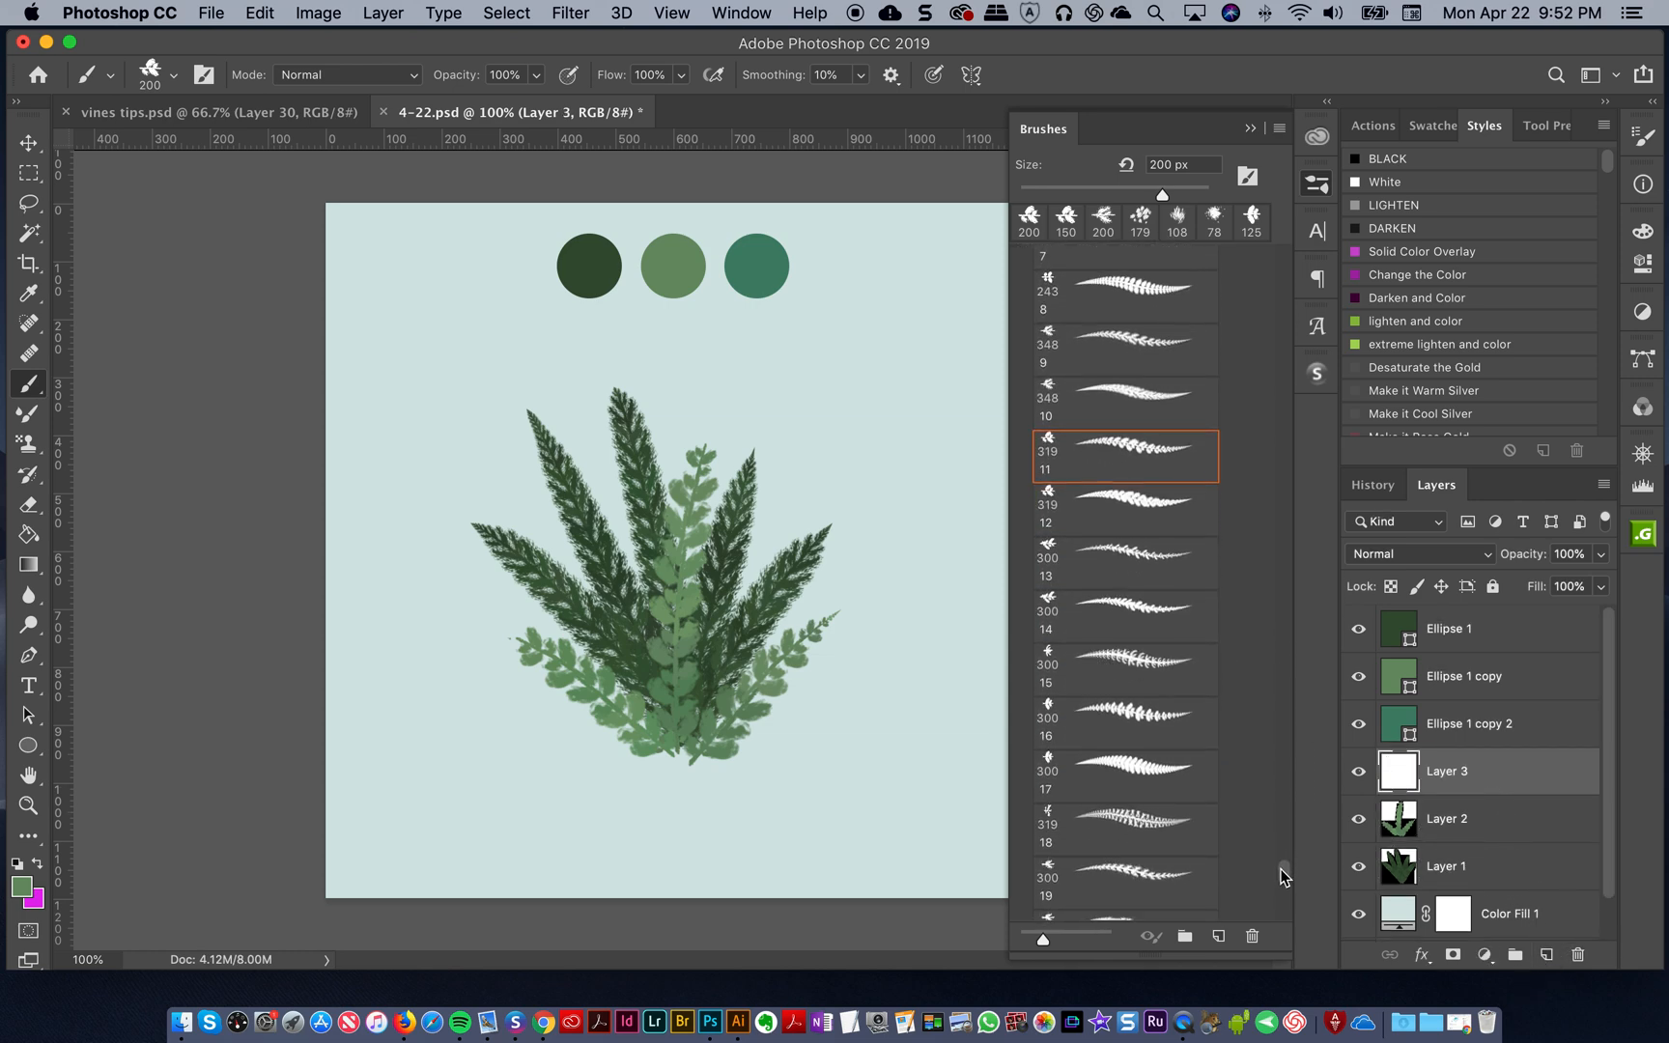
{"action": "scroll", "coordinate": [1283, 879], "scroll_direction": "down", "scroll_amount": 2}
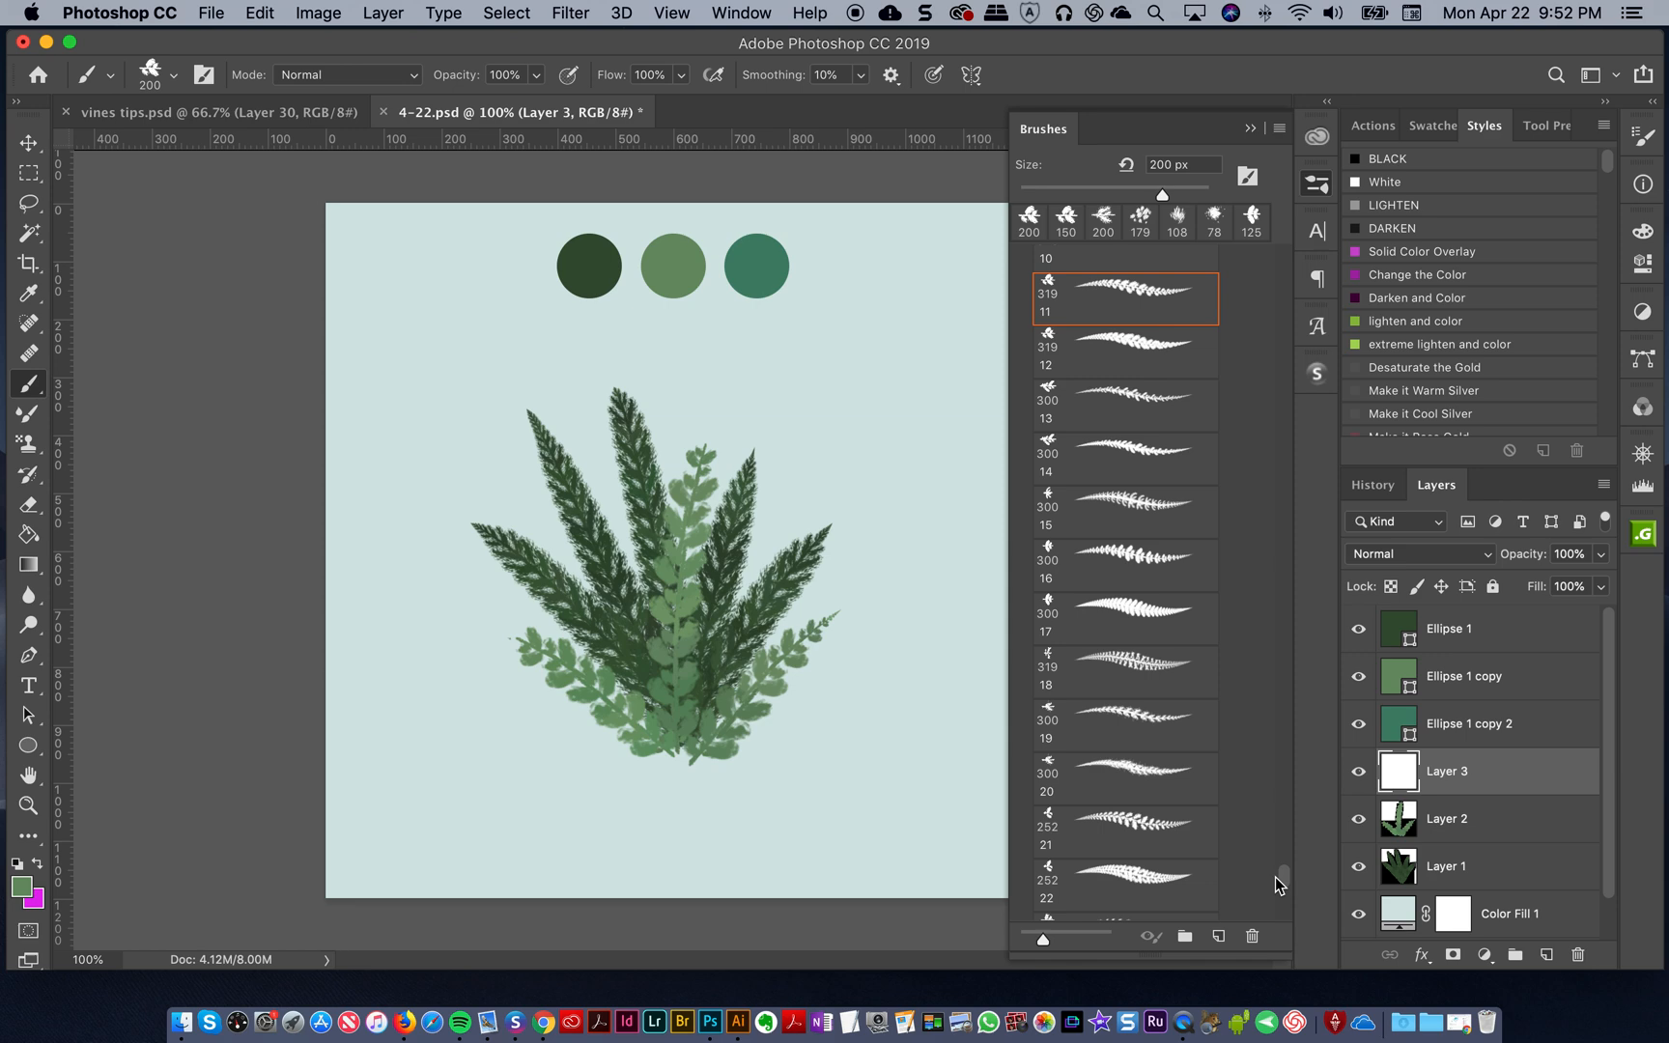
{"action": "left_click", "coordinate": [1138, 560]}
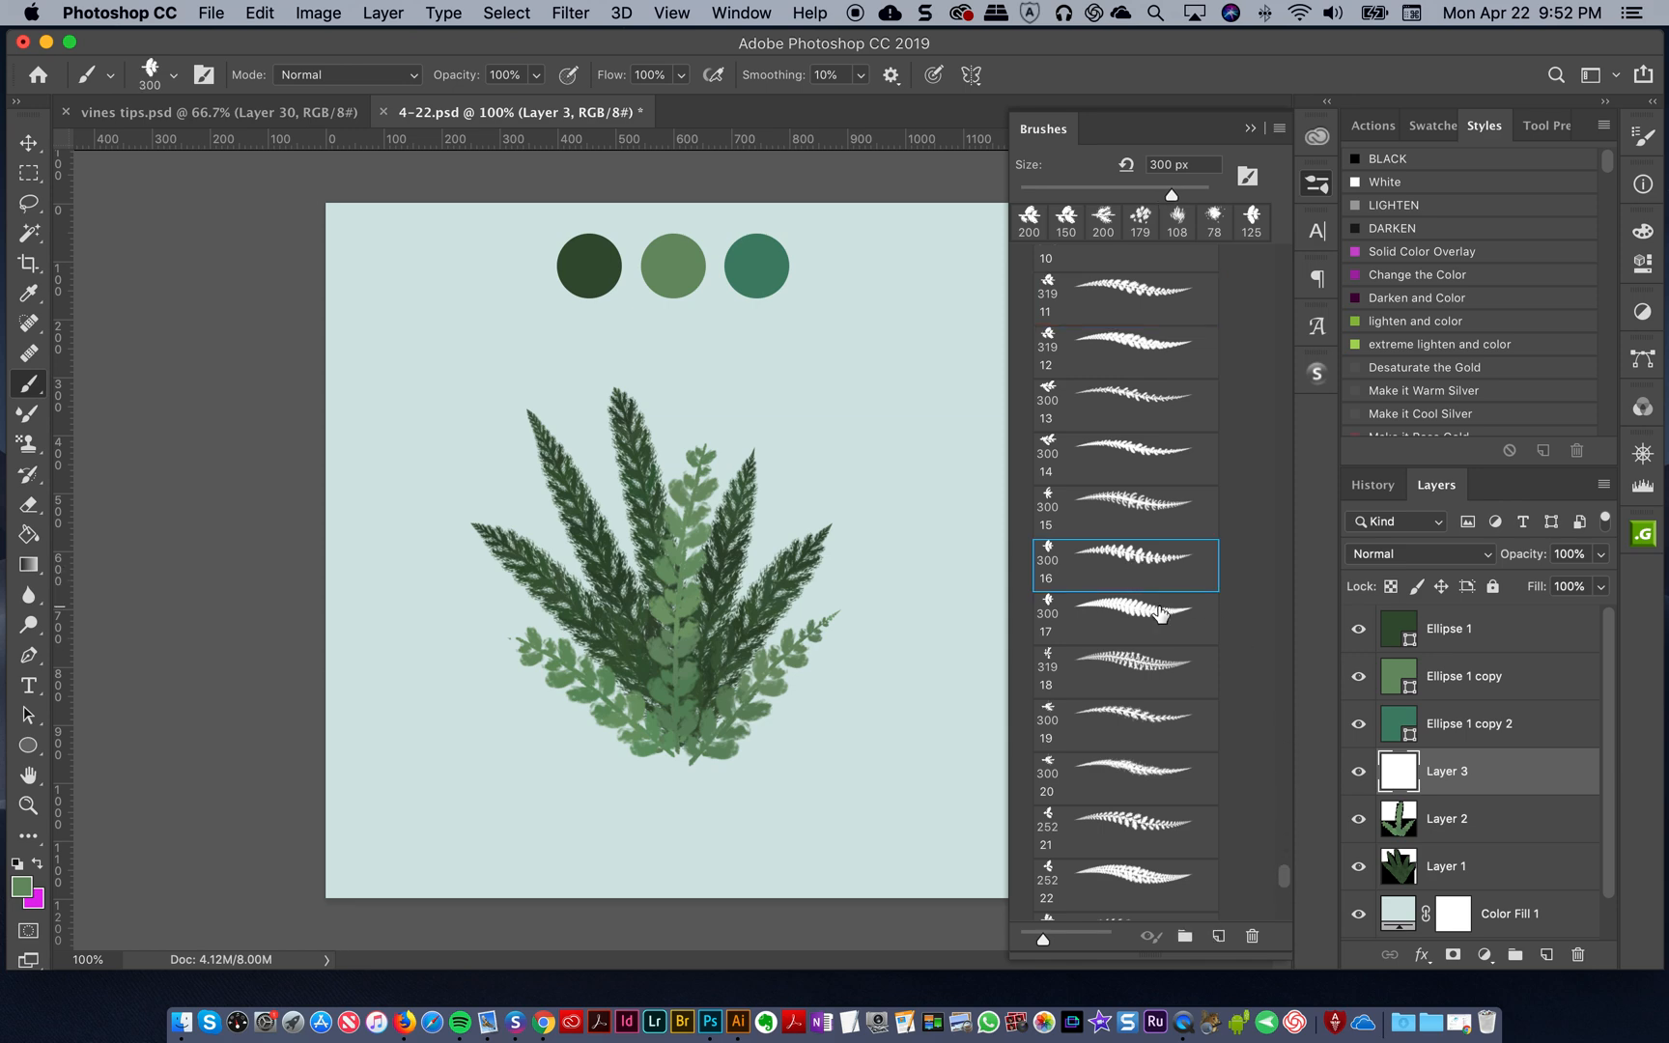
{"action": "left_click", "coordinate": [28, 293]}
{"action": "left_click", "coordinate": [756, 263]}
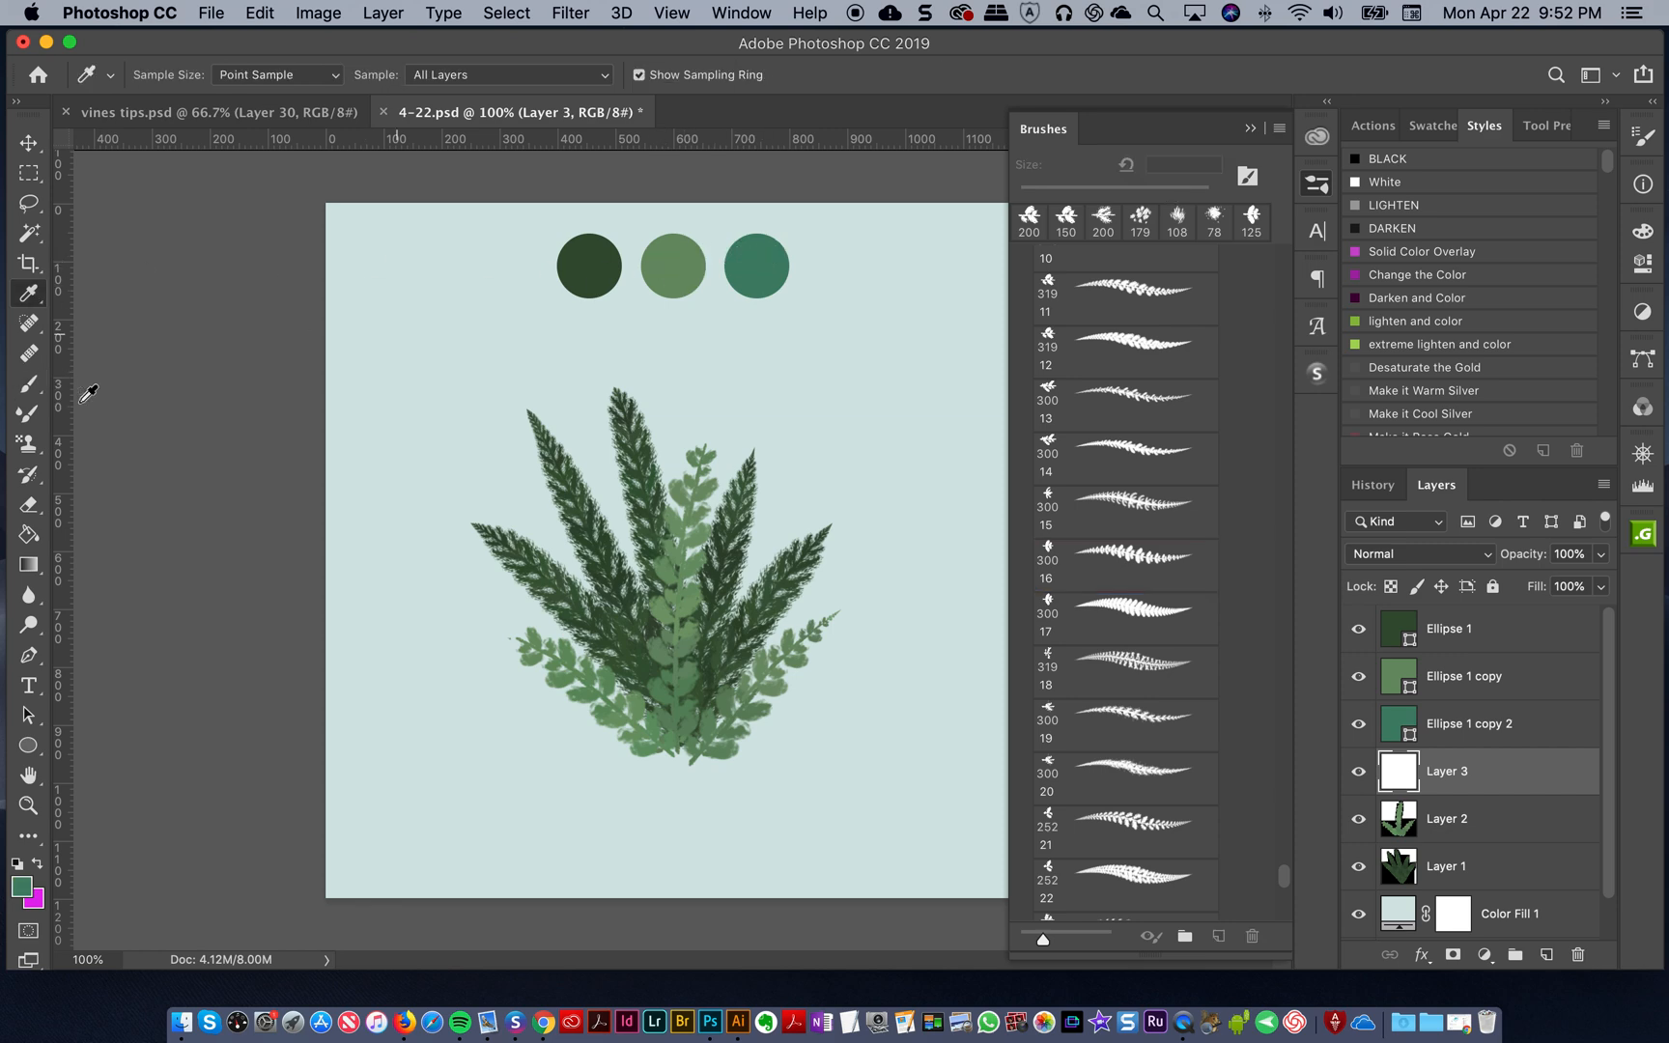
- Set the brush size to 150 px, discarding a teal test stroke painted at 300 px
{"action": "left_click", "coordinate": [30, 389]}
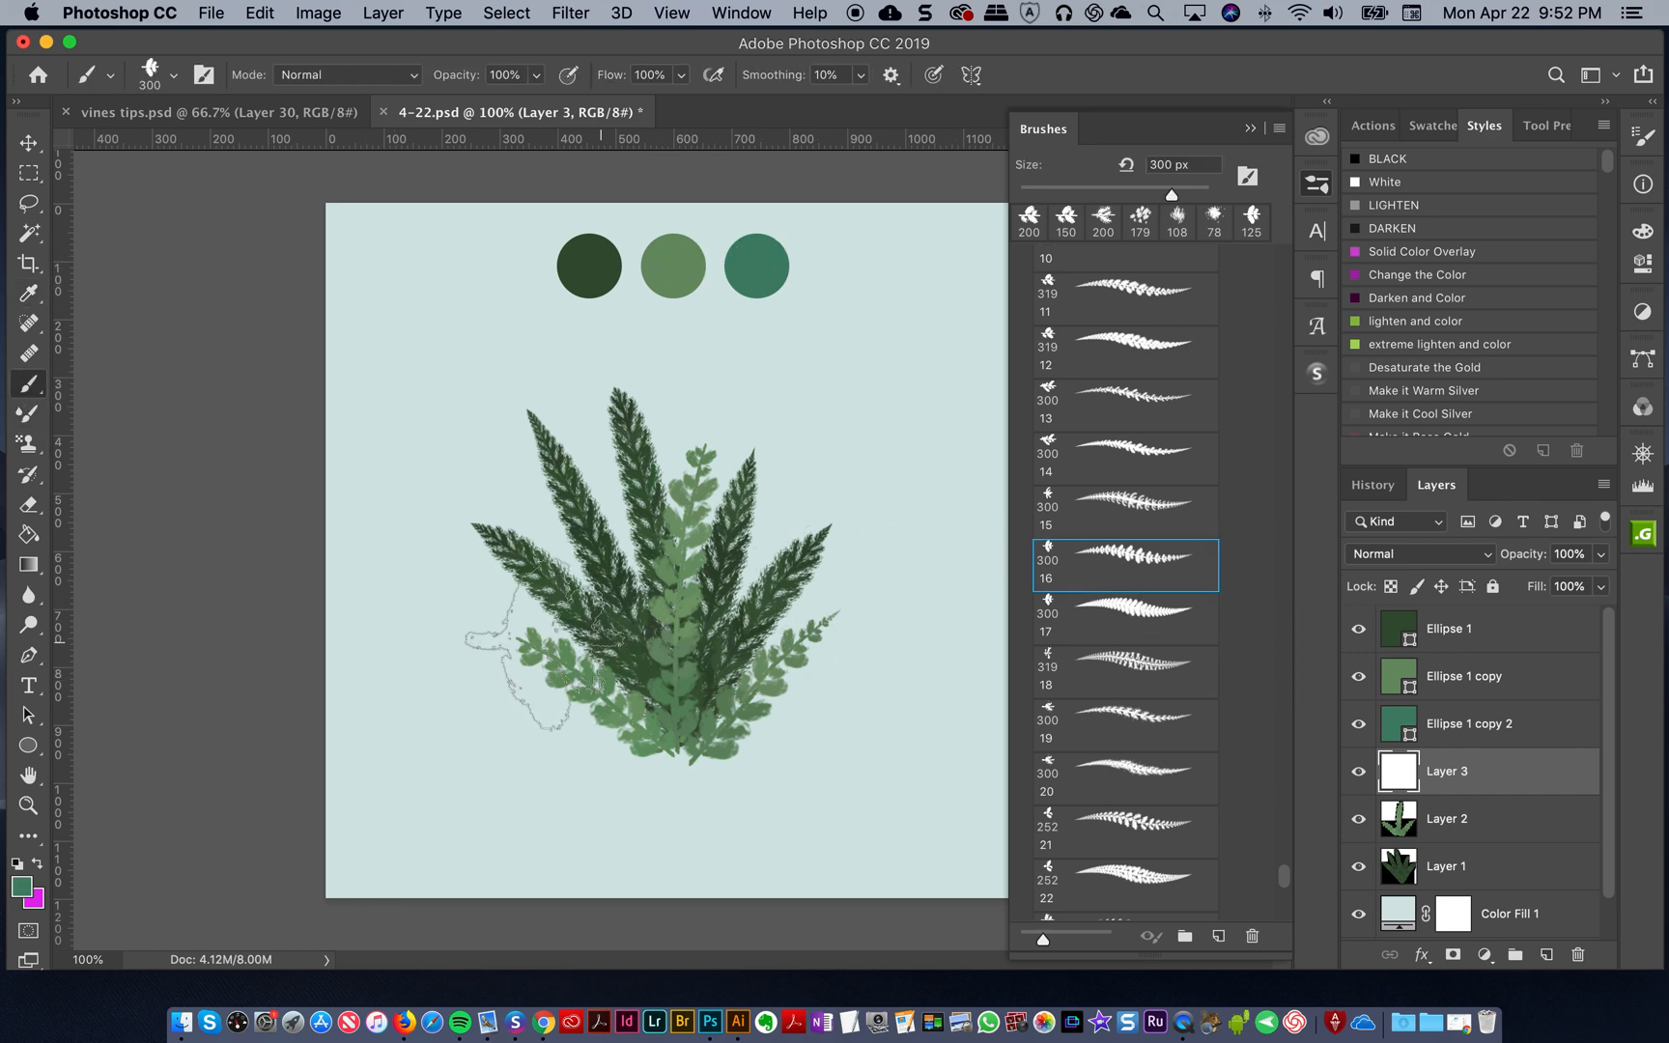
{"action": "left_click", "coordinate": [725, 589]}
{"action": "key", "text": "super+z"}
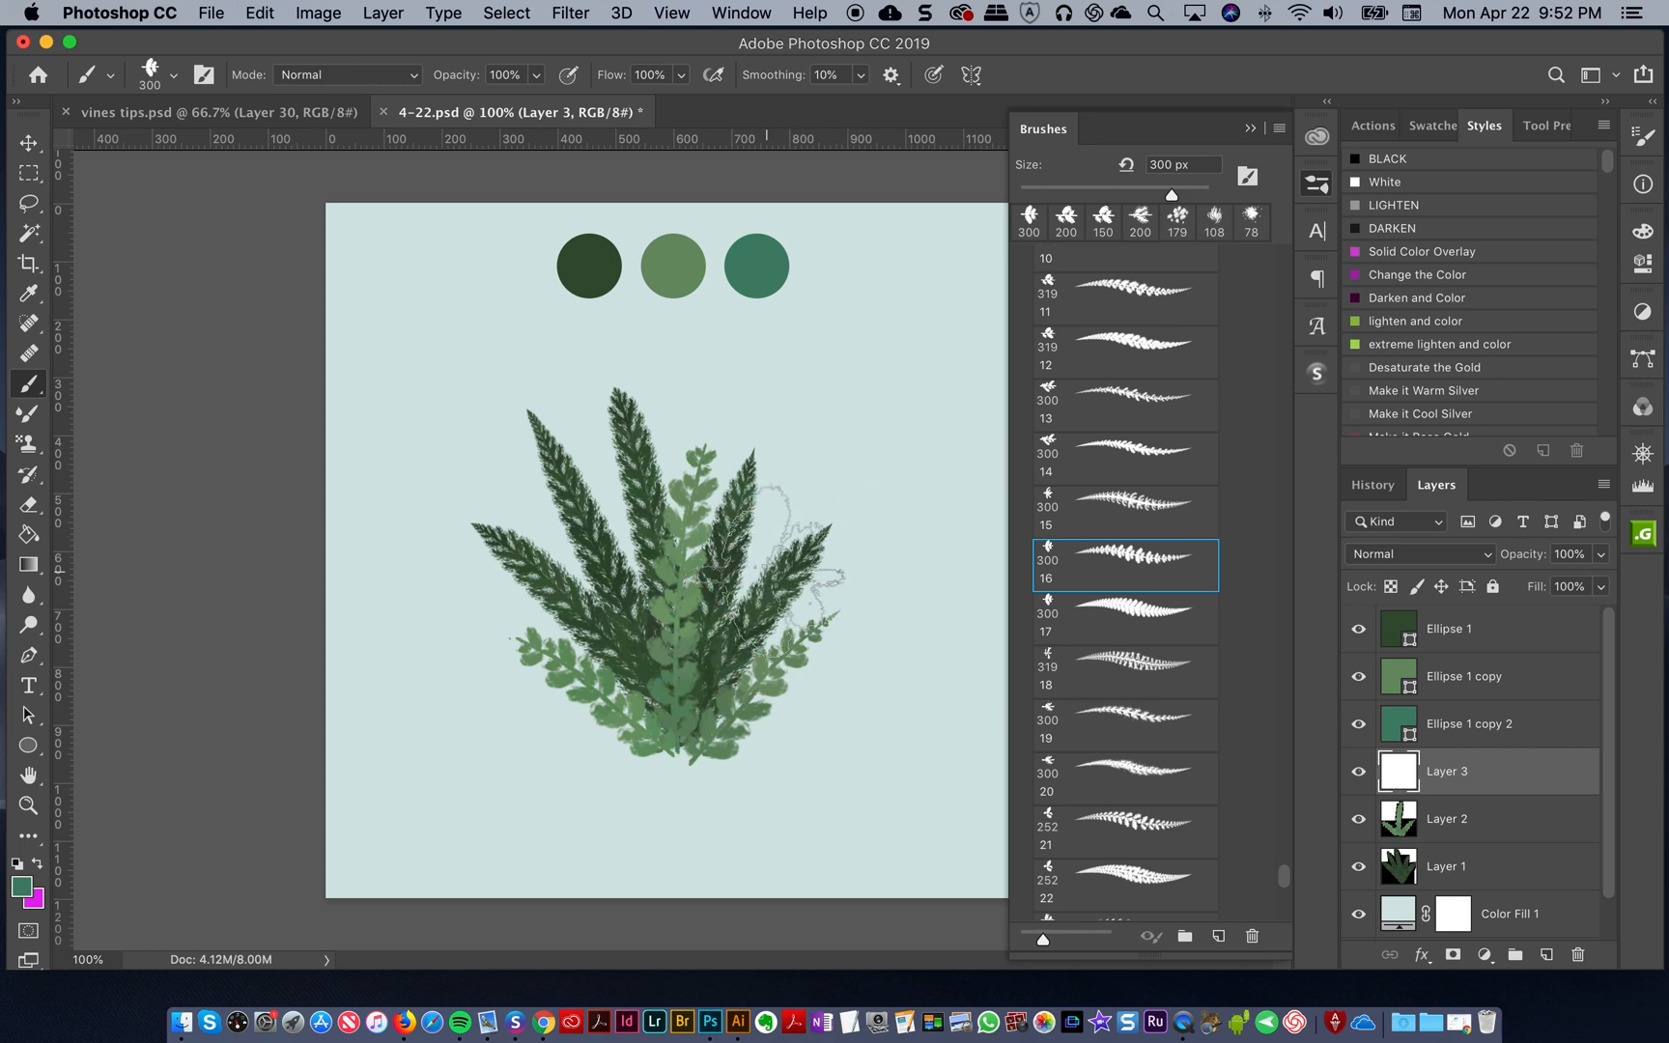
{"action": "key", "text": "bracketleft"}
{"action": "key", "text": "bracketleft"}
{"action": "key", "text": "bracketleft"}
{"action": "key", "text": "bracketleft"}
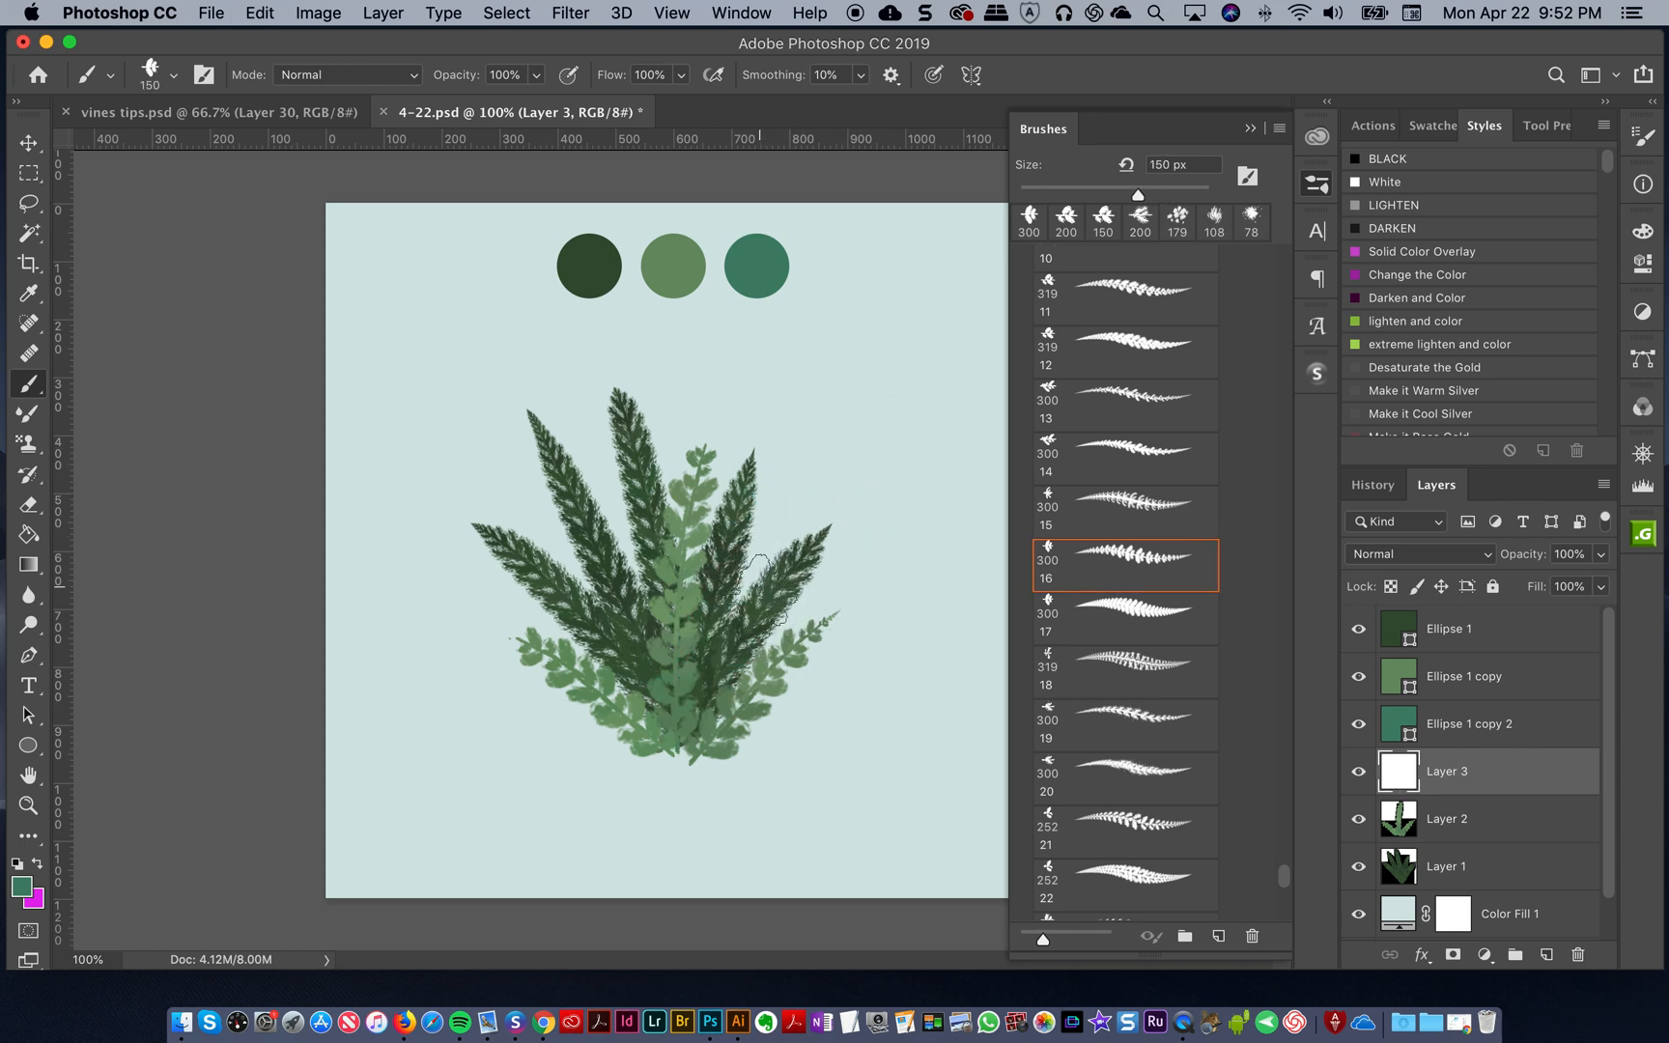
- Paint two teal stems on Layer 3 from the plant's base: one rising to the upper right, one to the upper left
{"action": "left_click", "coordinate": [717, 729]}
{"action": "key", "text": "super+z"}
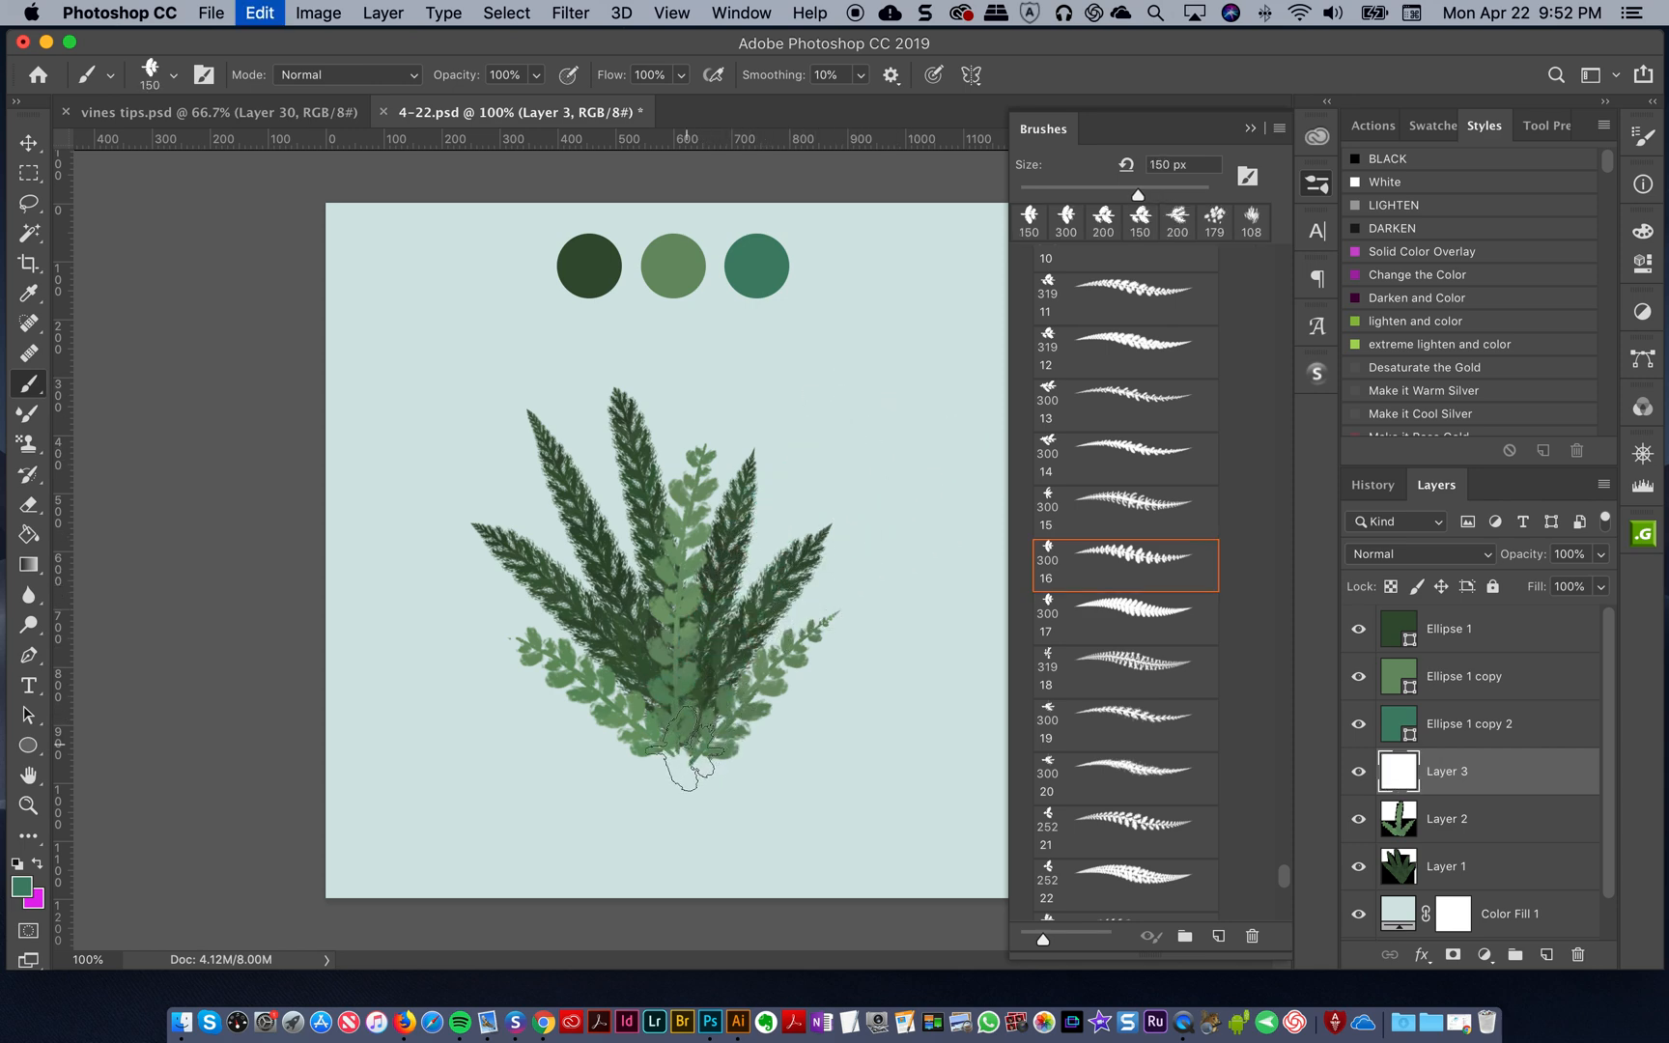
{"action": "left_click", "coordinate": [687, 762]}
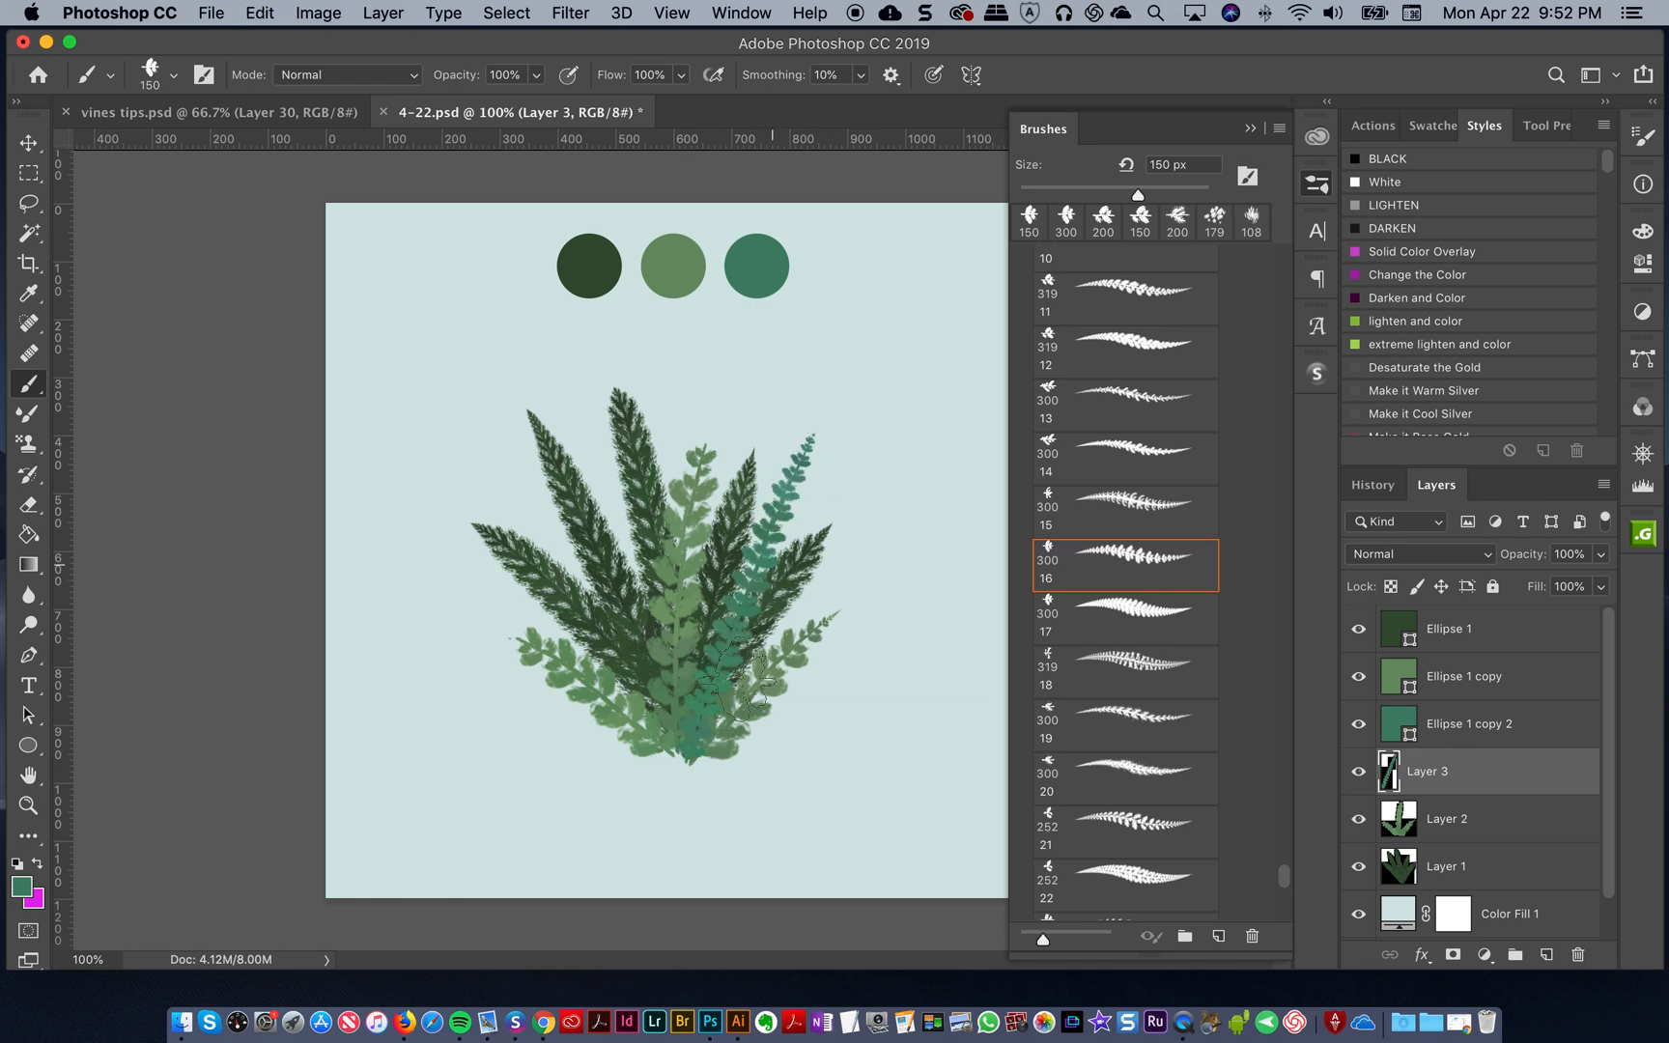
{"action": "left_click", "coordinate": [649, 722]}
{"action": "key", "text": "super+z"}
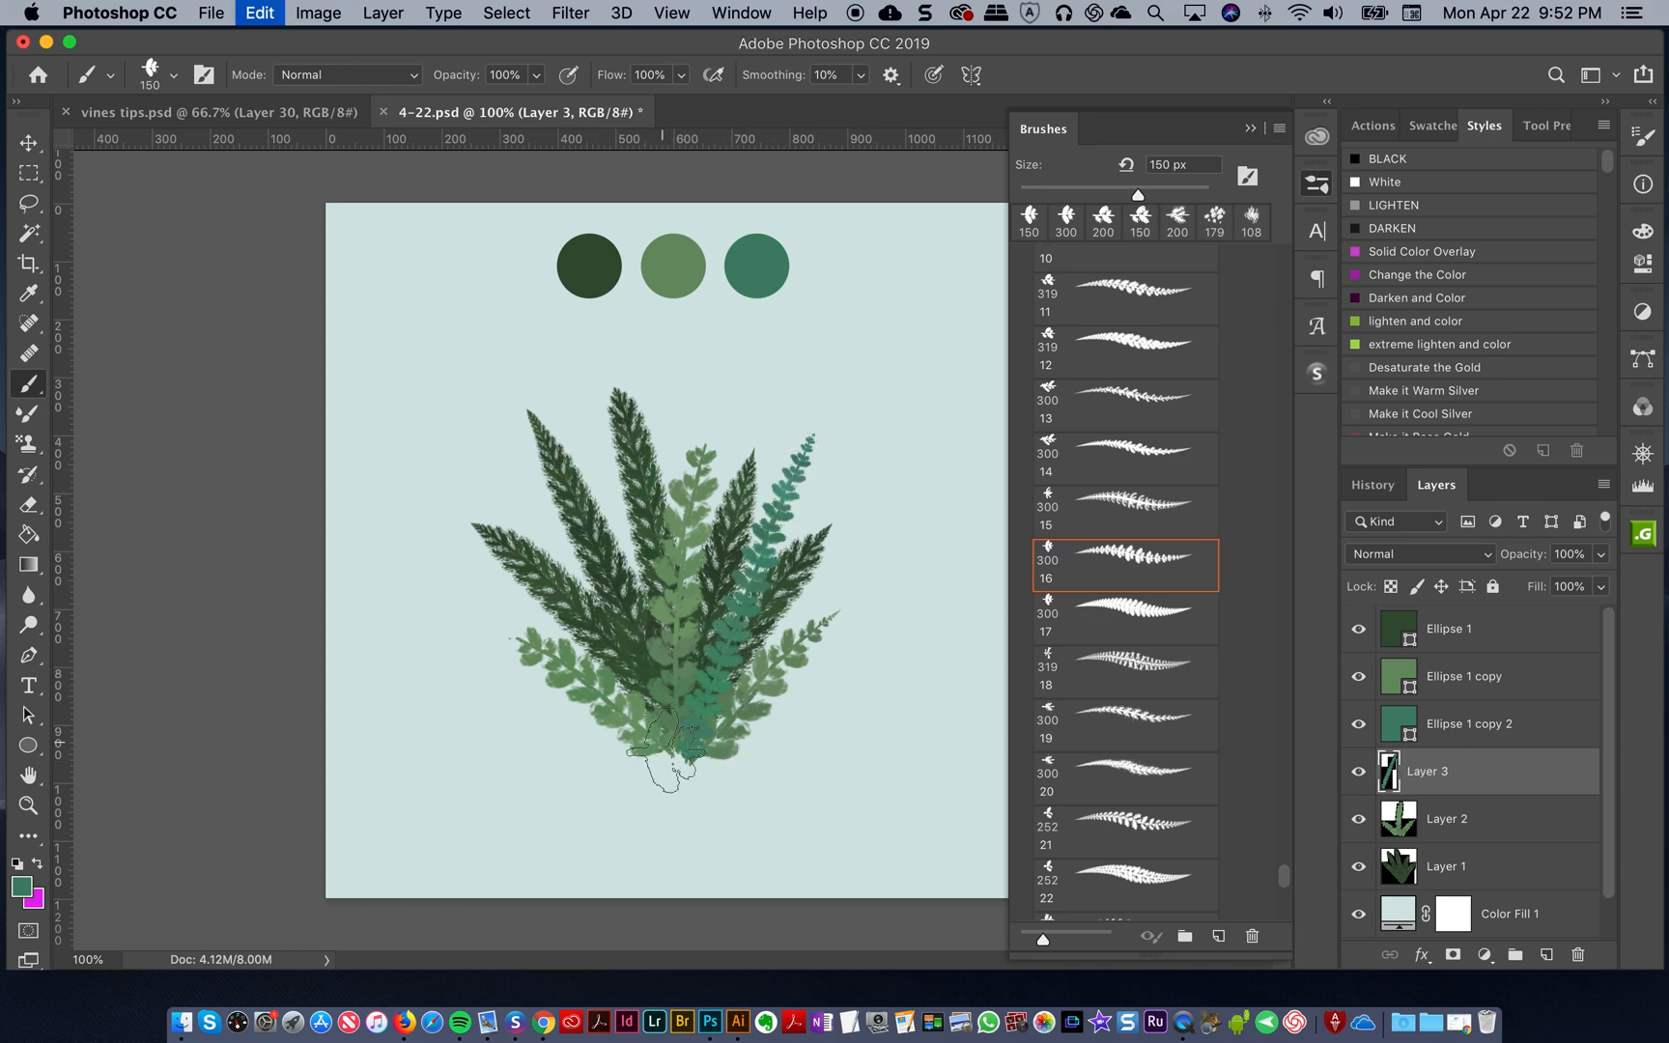
{"action": "left_click", "coordinate": [657, 724]}
{"action": "key", "text": "super+z"}
{"action": "left_click", "coordinate": [666, 743]}
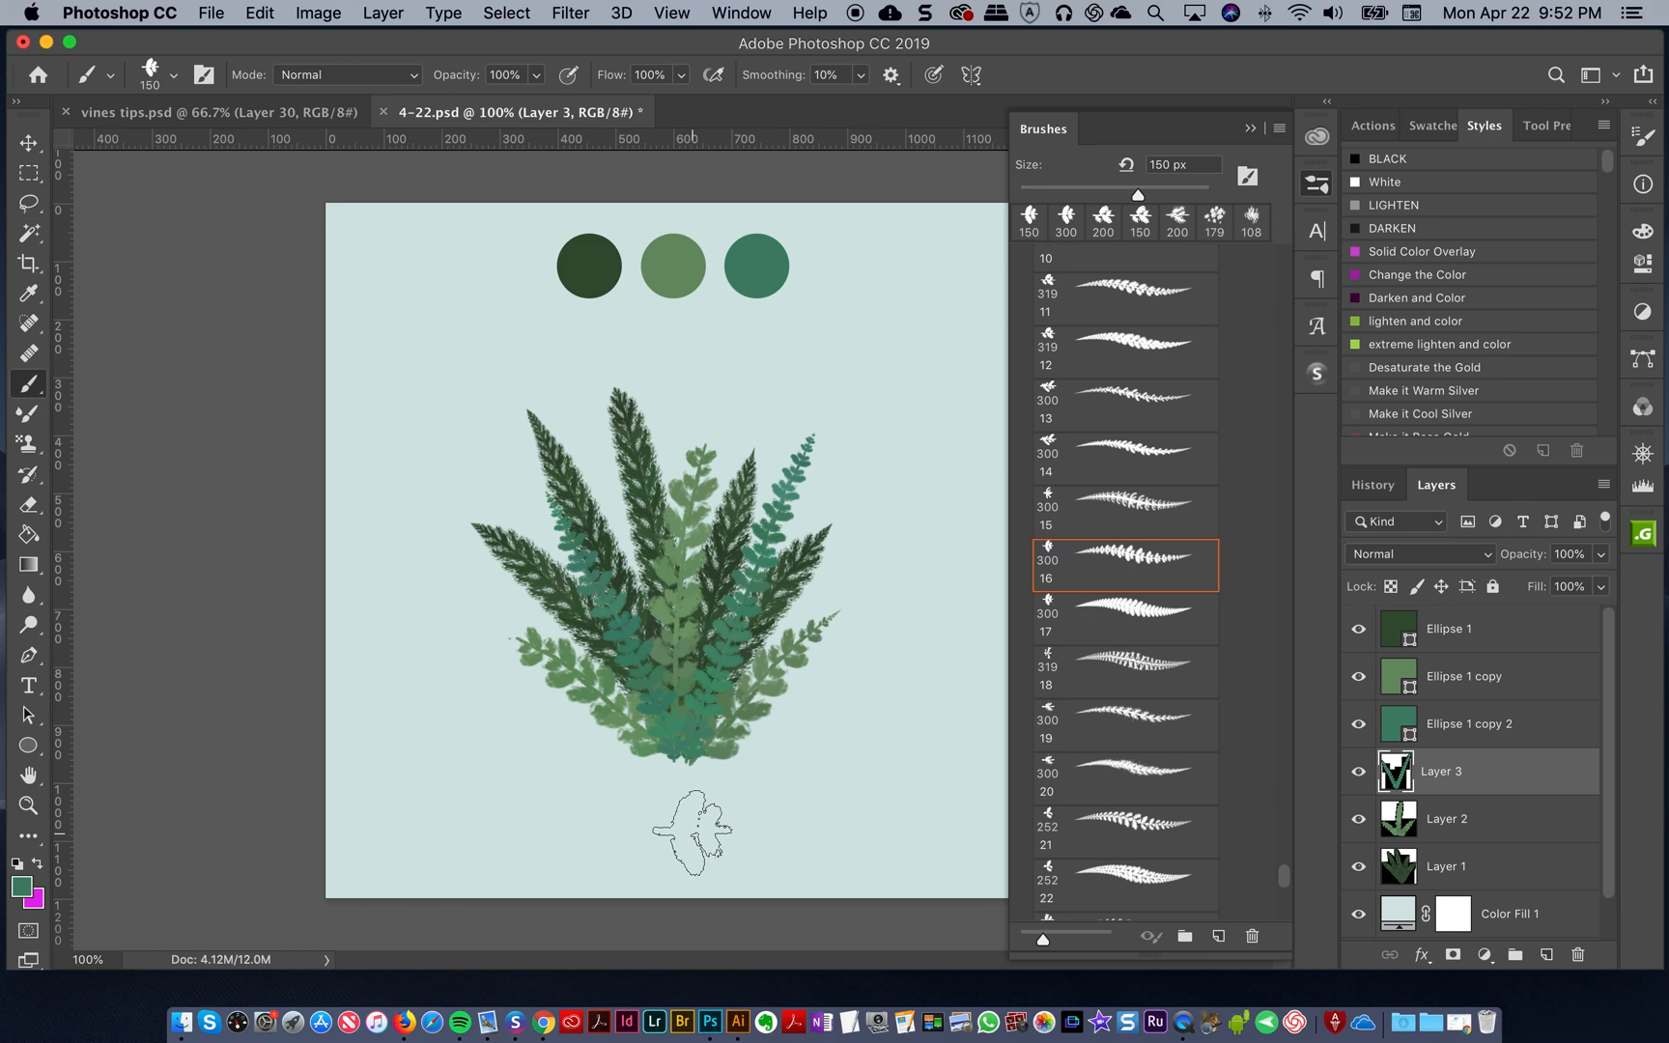
- Select Layers 1 to 3 and move the whole plant slightly to the right
{"action": "left_click", "coordinate": [28, 142]}
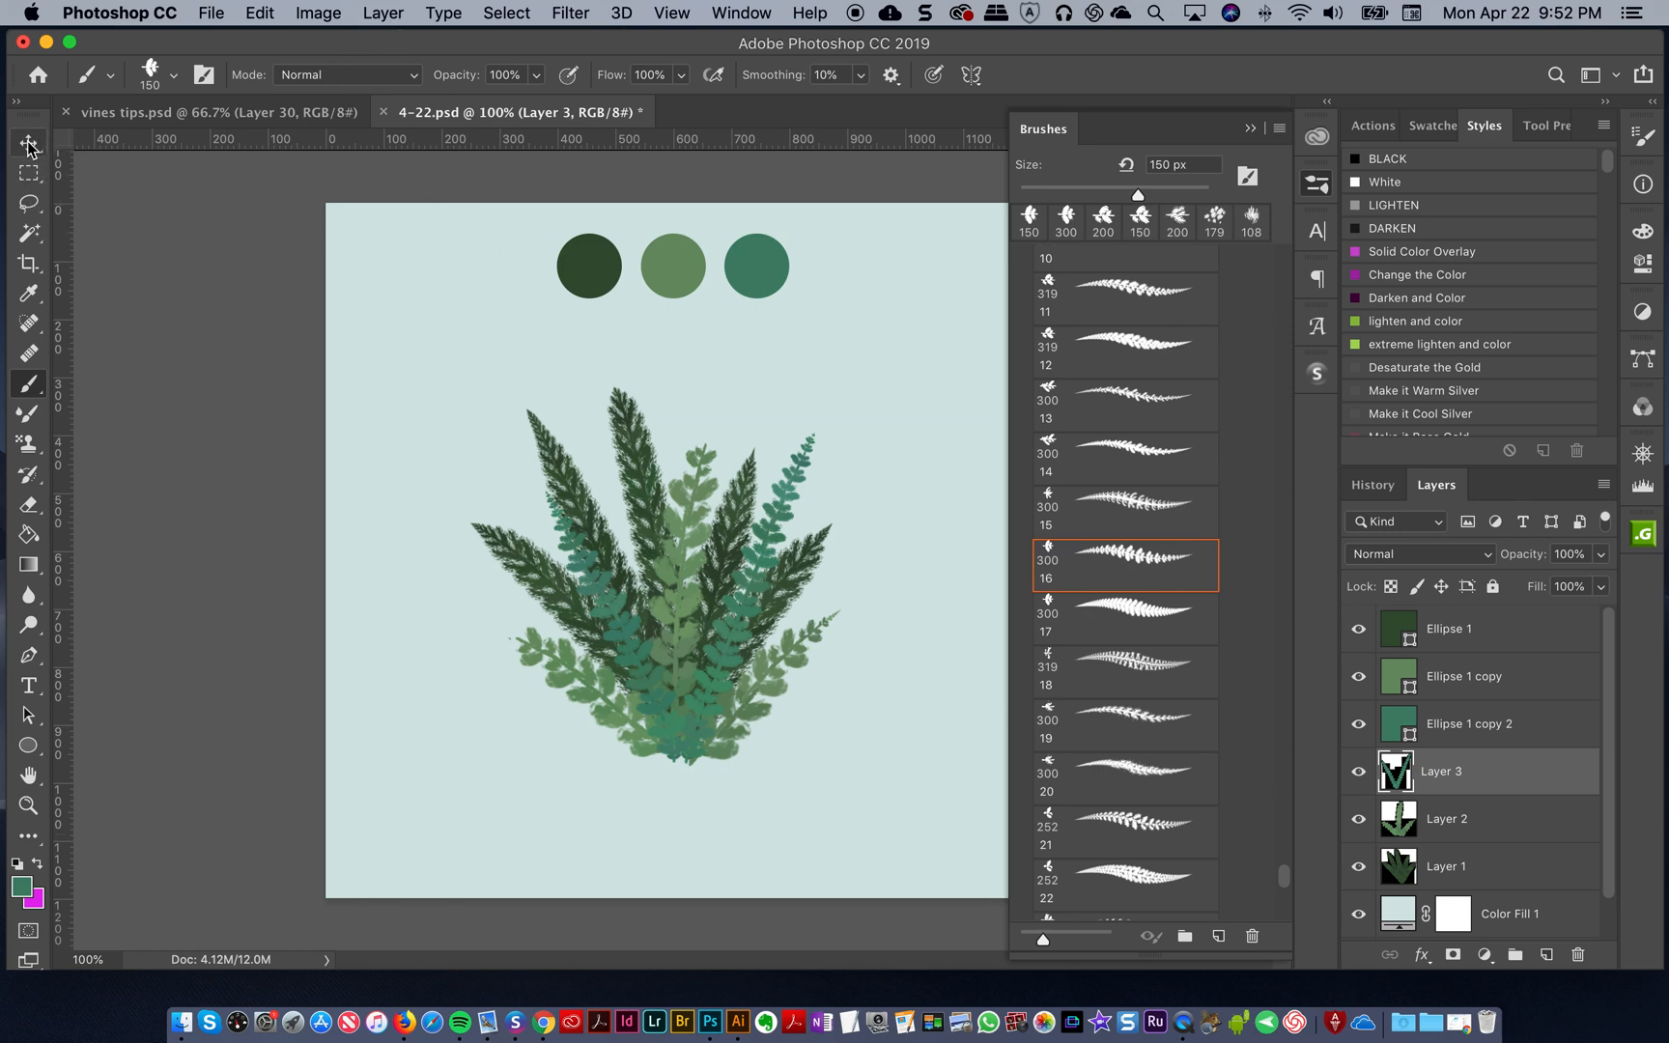
{"action": "left_click", "coordinate": [1316, 185]}
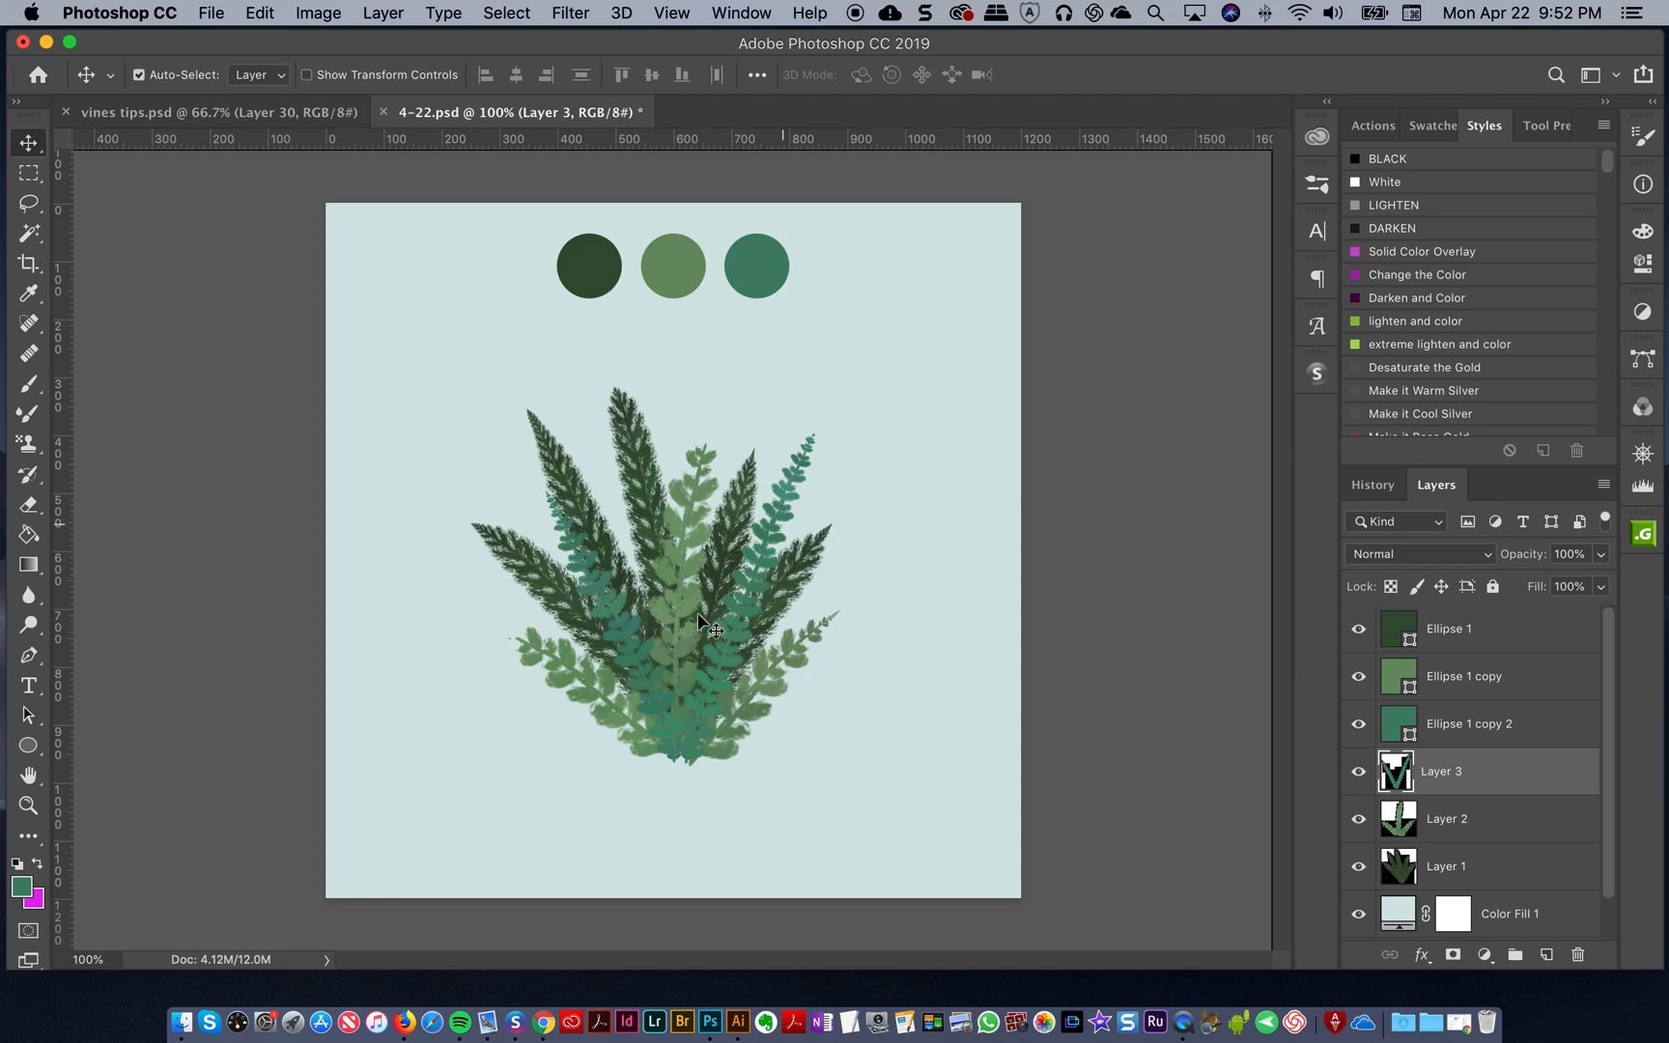
{"action": "left_click", "coordinate": [1482, 864], "text": "shift"}
{"action": "mouse_move", "coordinate": [718, 626]}
{"action": "left_mouse_down"}
{"action": "mouse_move", "coordinate": [730, 608]}
{"action": "mouse_move", "coordinate": [724, 649]}
{"action": "mouse_move", "coordinate": [713, 630]}
{"action": "left_mouse_up"}
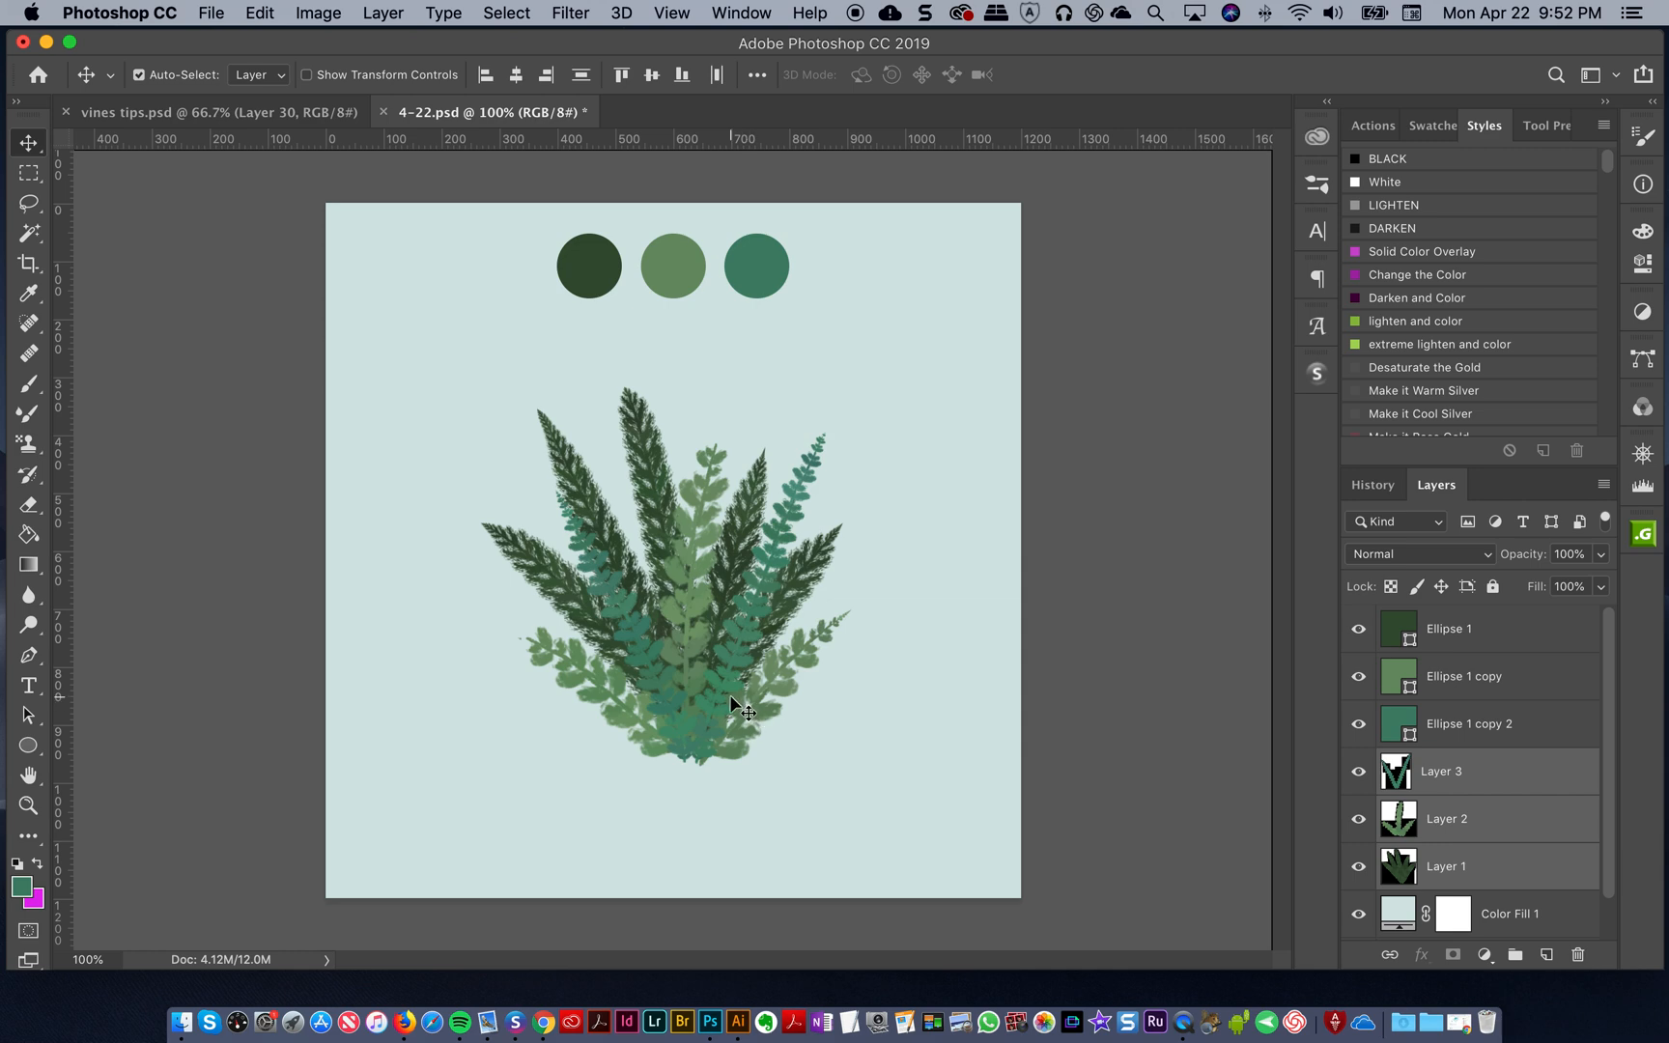
- Add a new layer directly above Color Fill 1, beneath the foliage layers
{"action": "left_click_drag", "start_coordinate": [1605, 787], "coordinate": [1603, 853]}
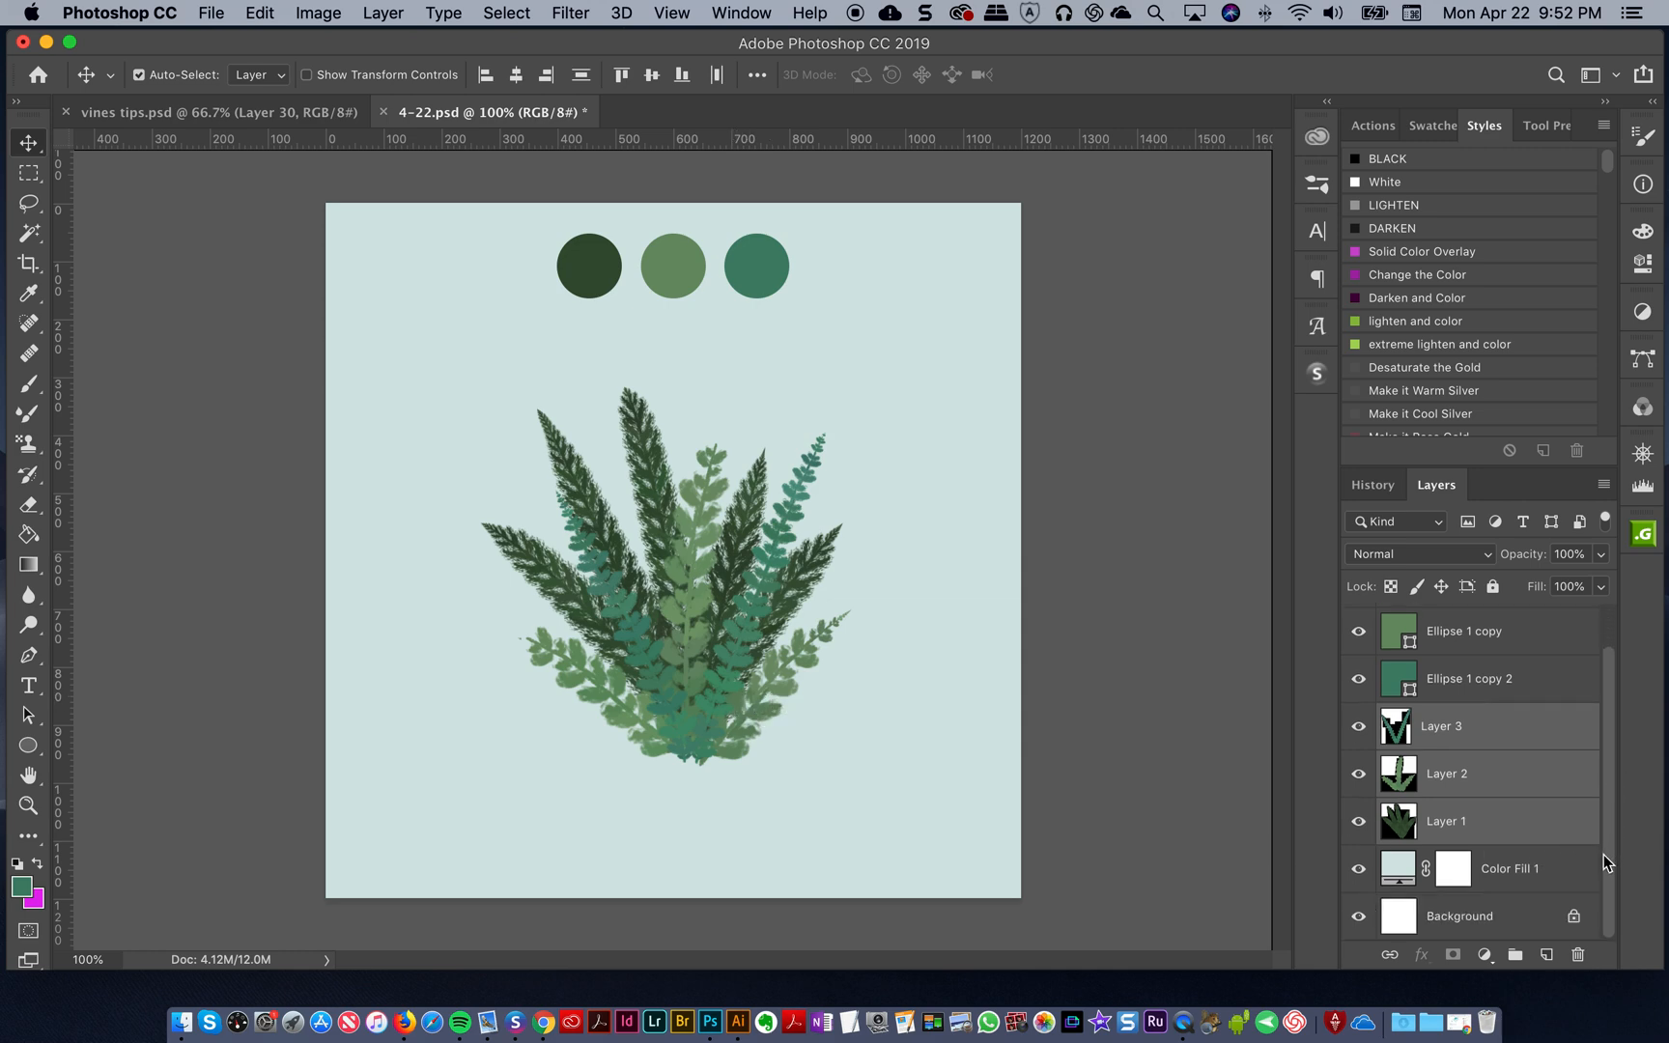
{"action": "left_click", "coordinate": [1523, 867]}
{"action": "left_click", "coordinate": [1546, 954]}
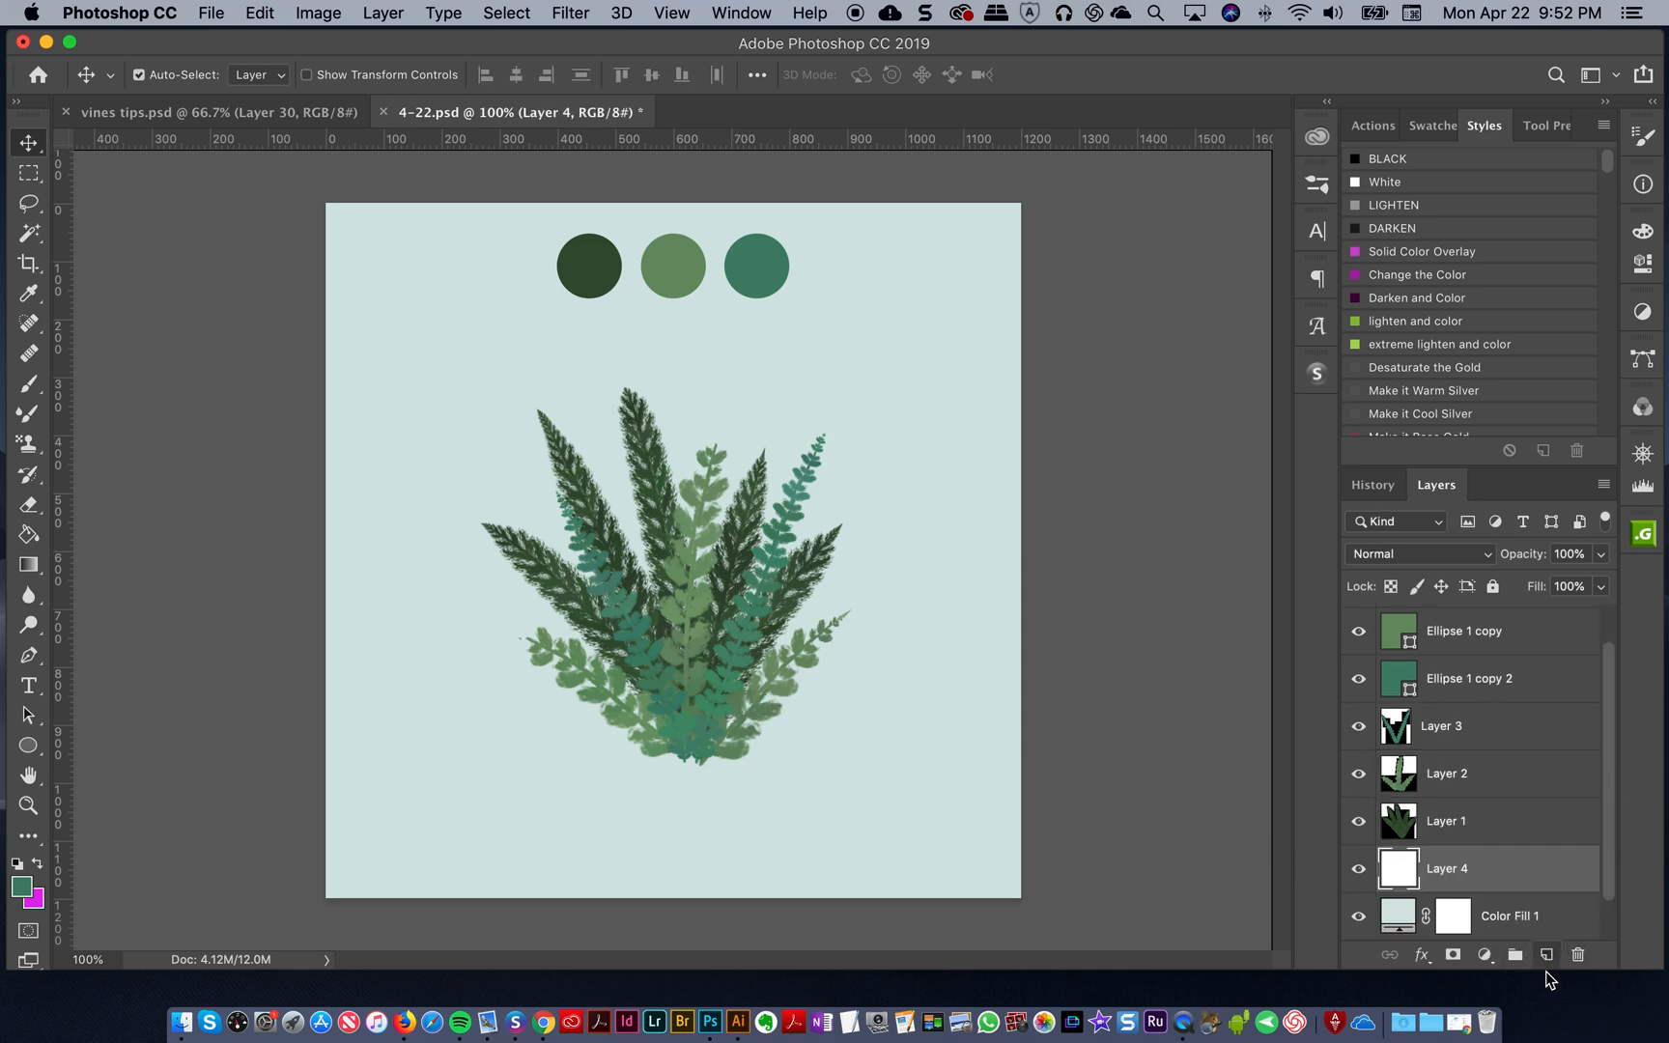
- Choose the Pattern Stamp Tool with brush 36 Artistic Autumn CreatorsCoutureTM at 108 px and look through the Fashion Palette patterns
{"action": "left_click", "coordinate": [27, 446]}
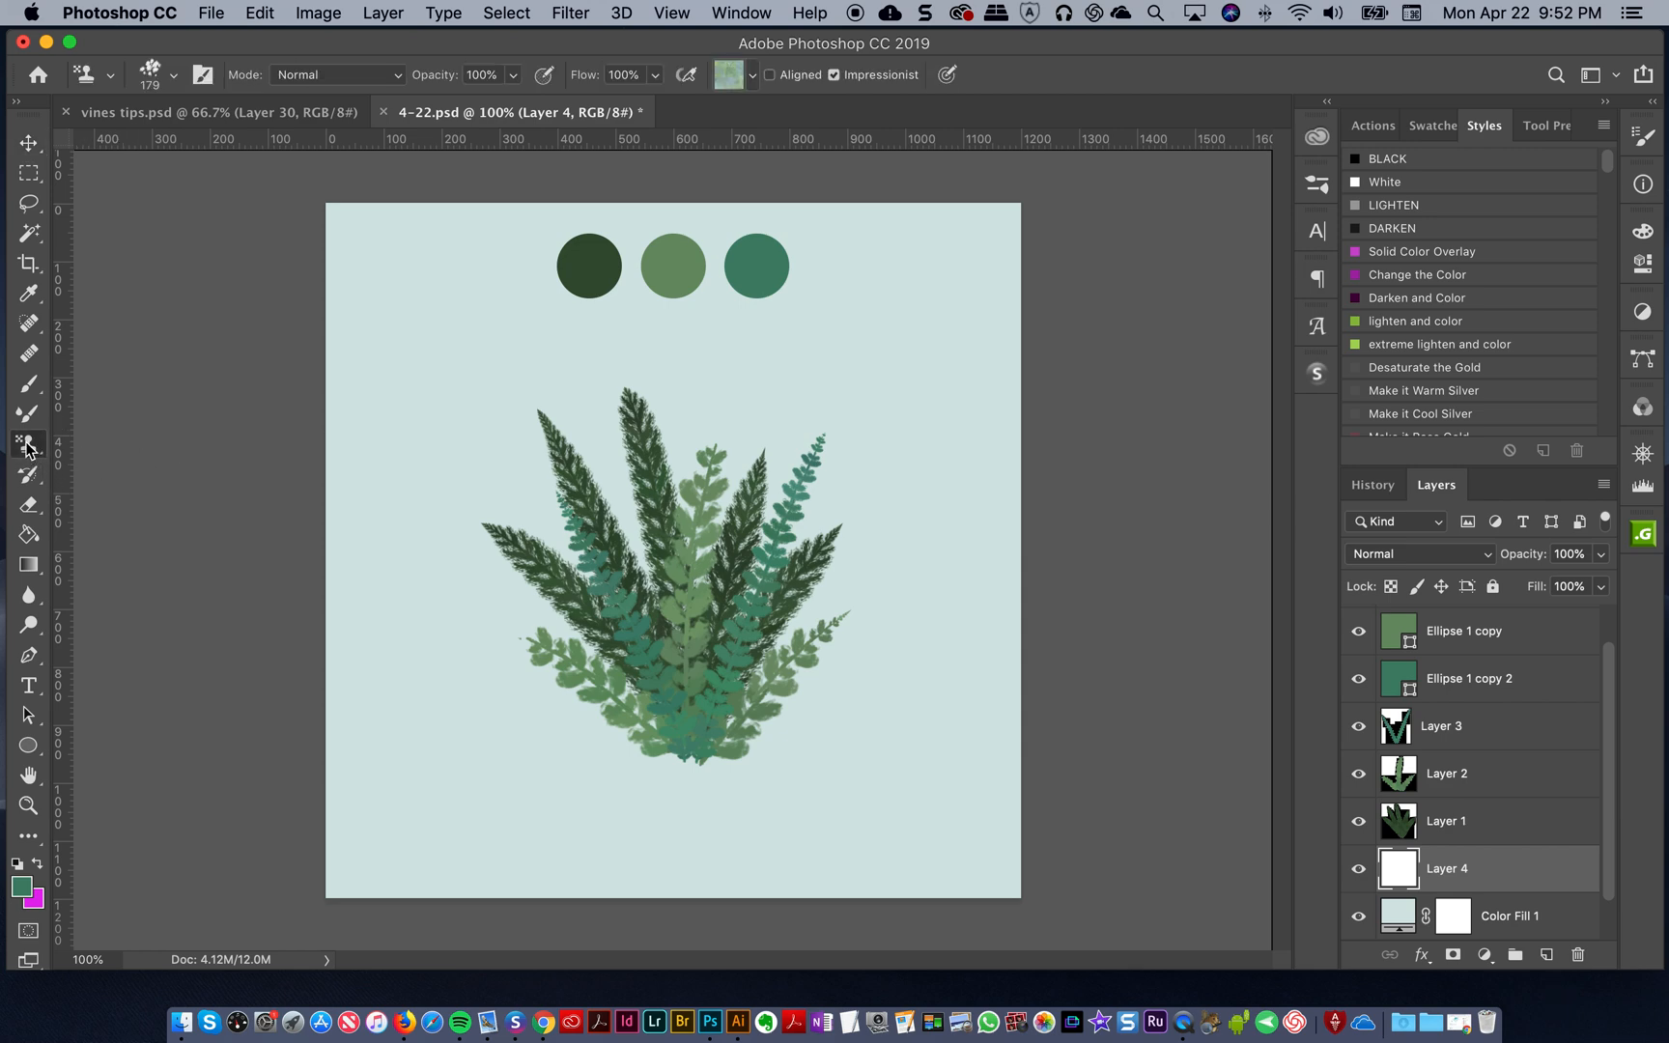
{"action": "left_click", "coordinate": [31, 445]}
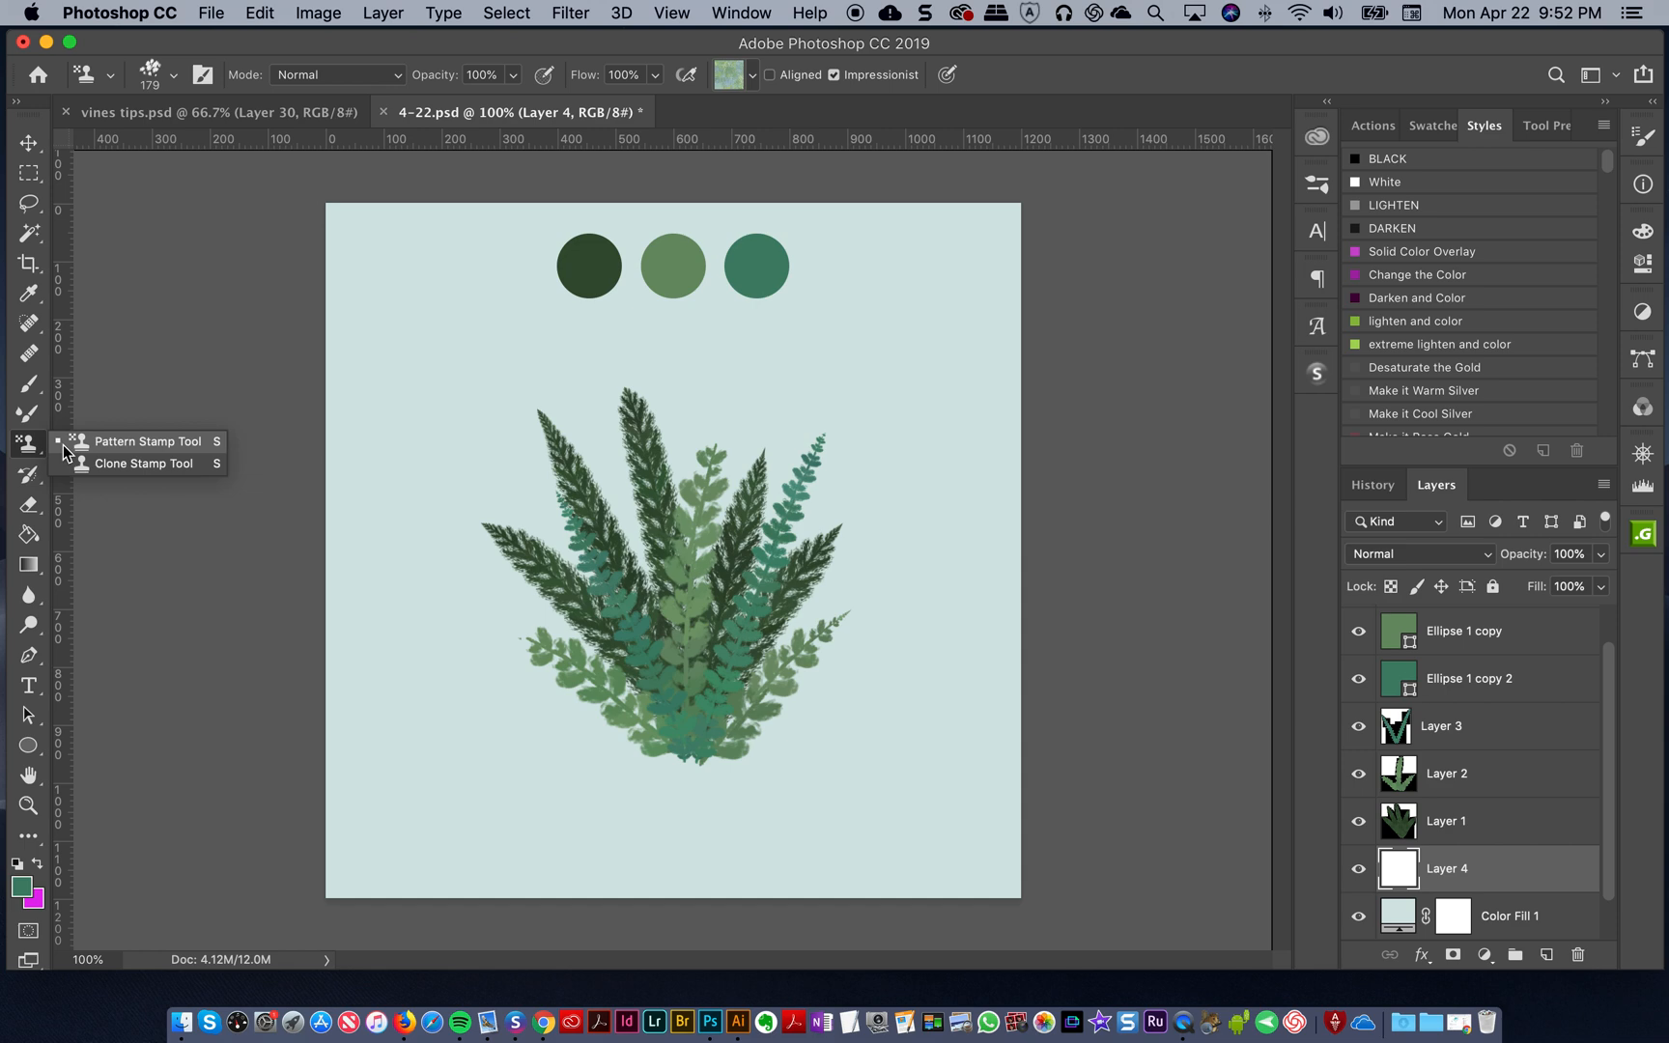
{"action": "left_click", "coordinate": [112, 444]}
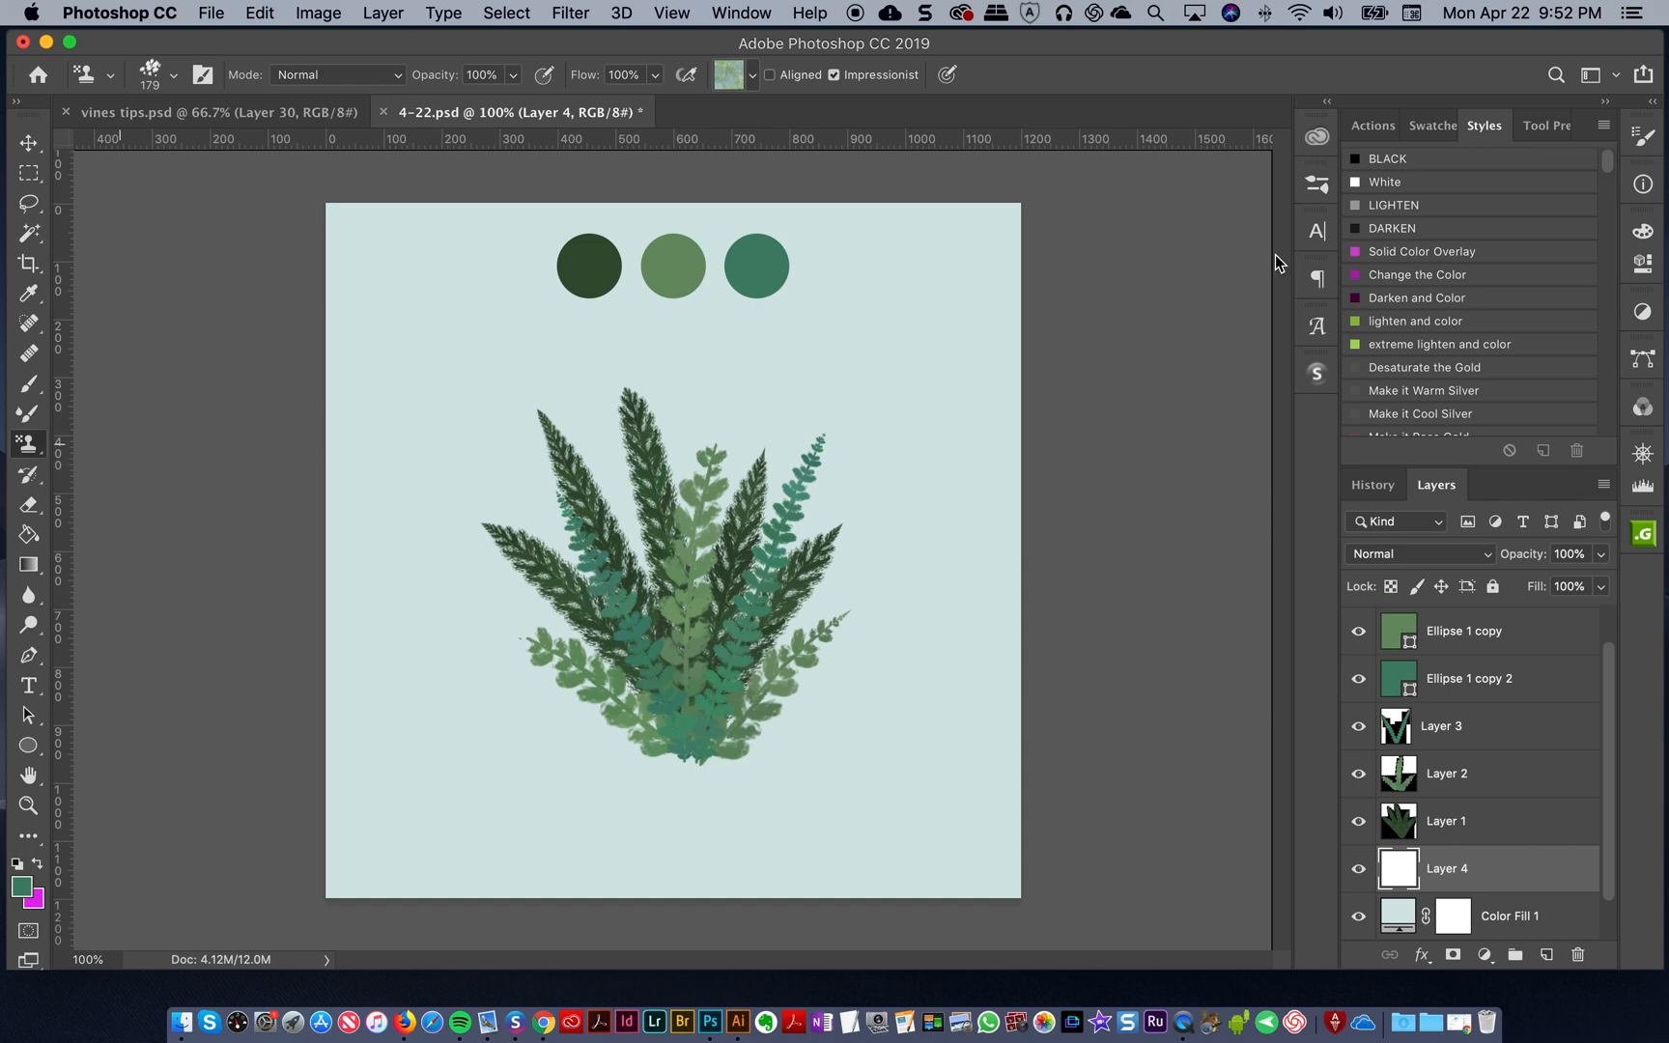
{"action": "left_click", "coordinate": [1317, 183]}
{"action": "left_click_drag", "start_coordinate": [1286, 706], "coordinate": [1286, 728]}
{"action": "left_click", "coordinate": [1188, 502]}
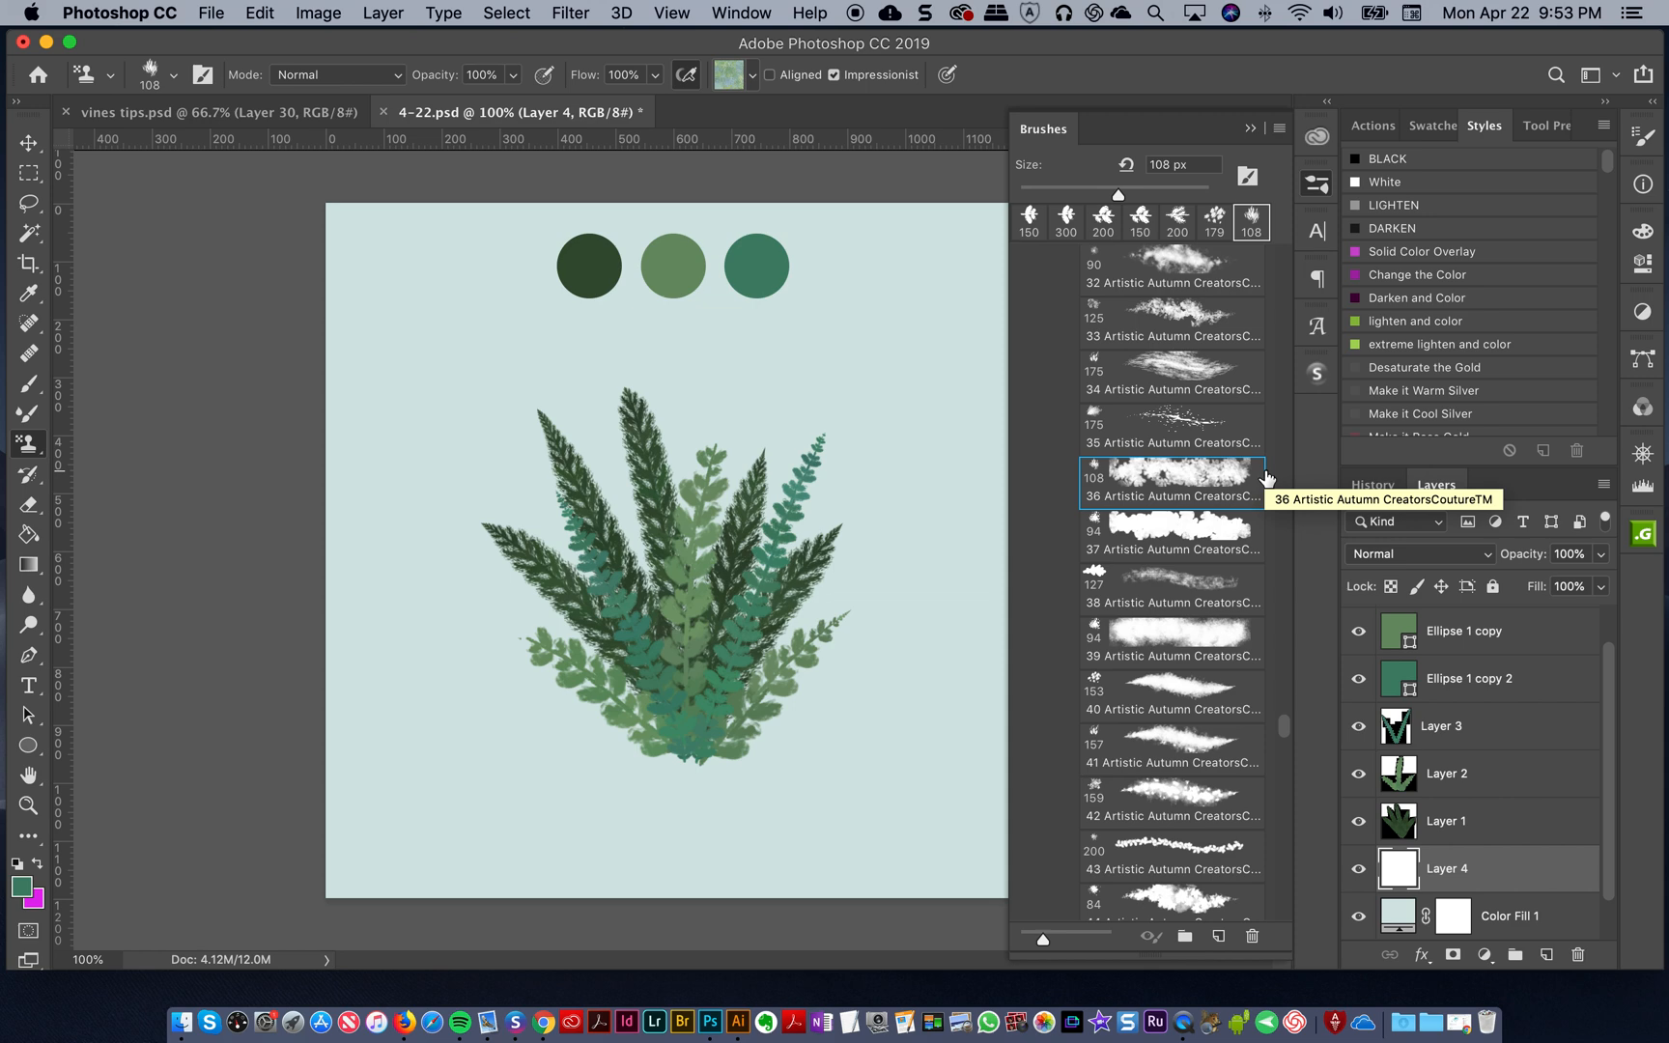
{"action": "left_click", "coordinate": [1313, 184]}
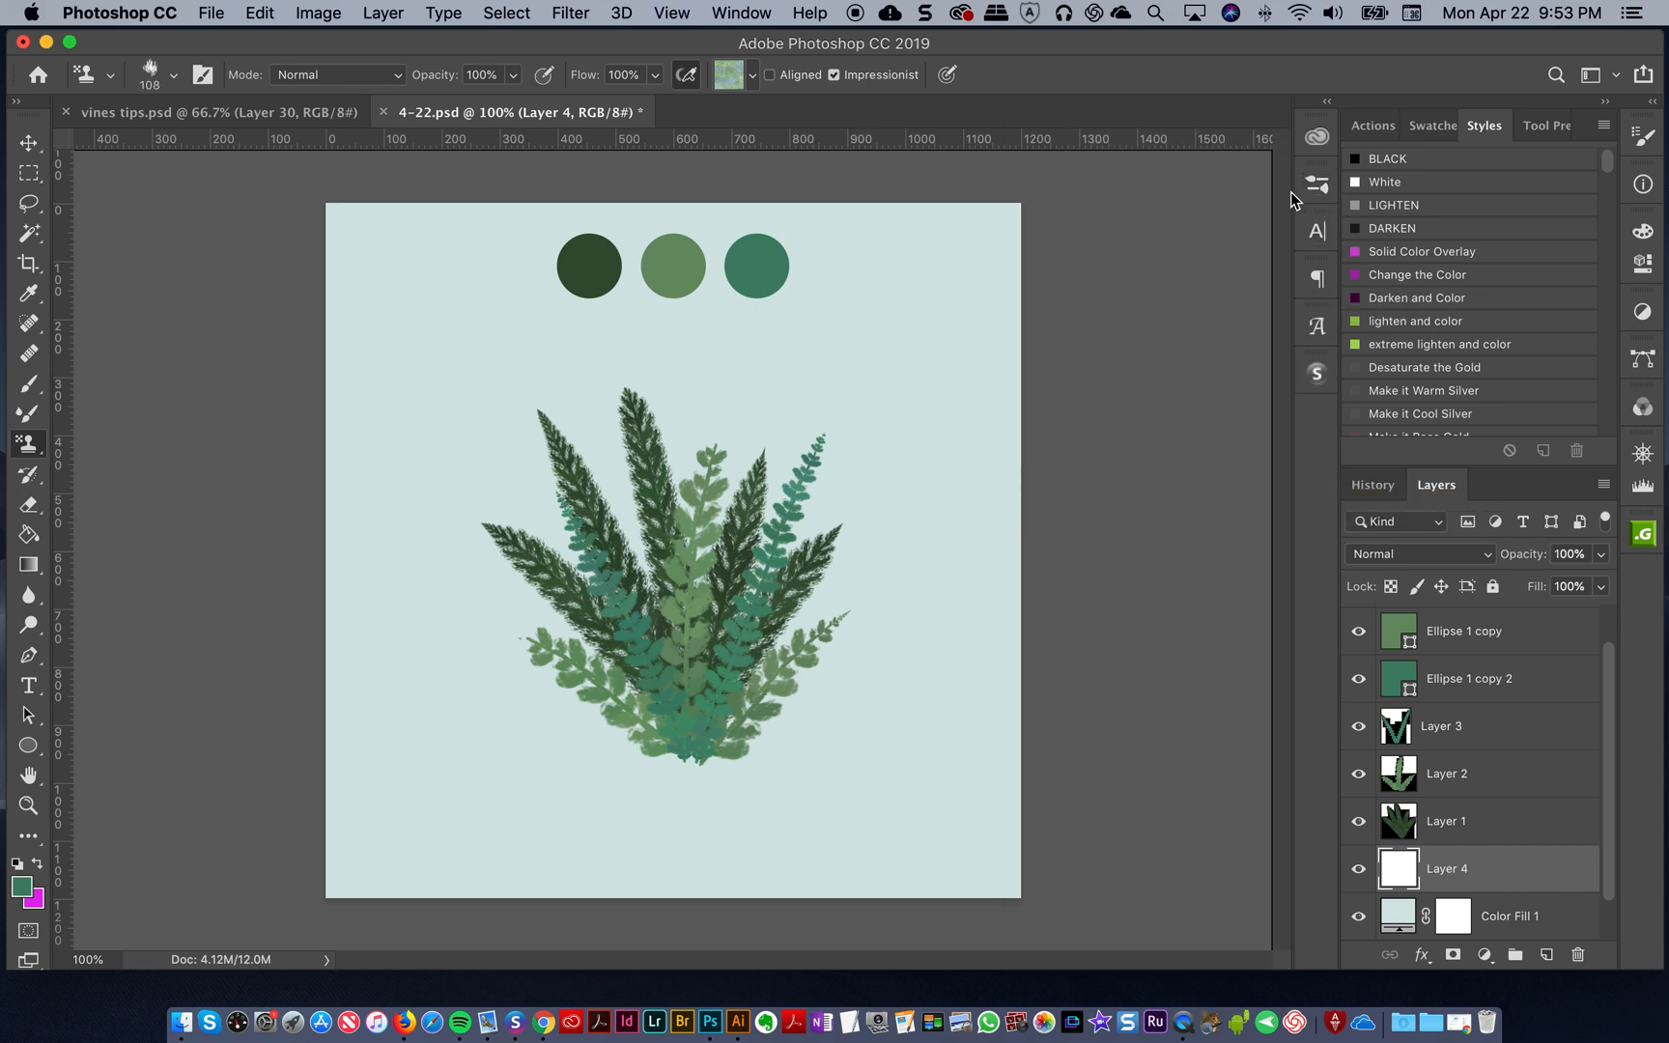
{"action": "left_click", "coordinate": [740, 83]}
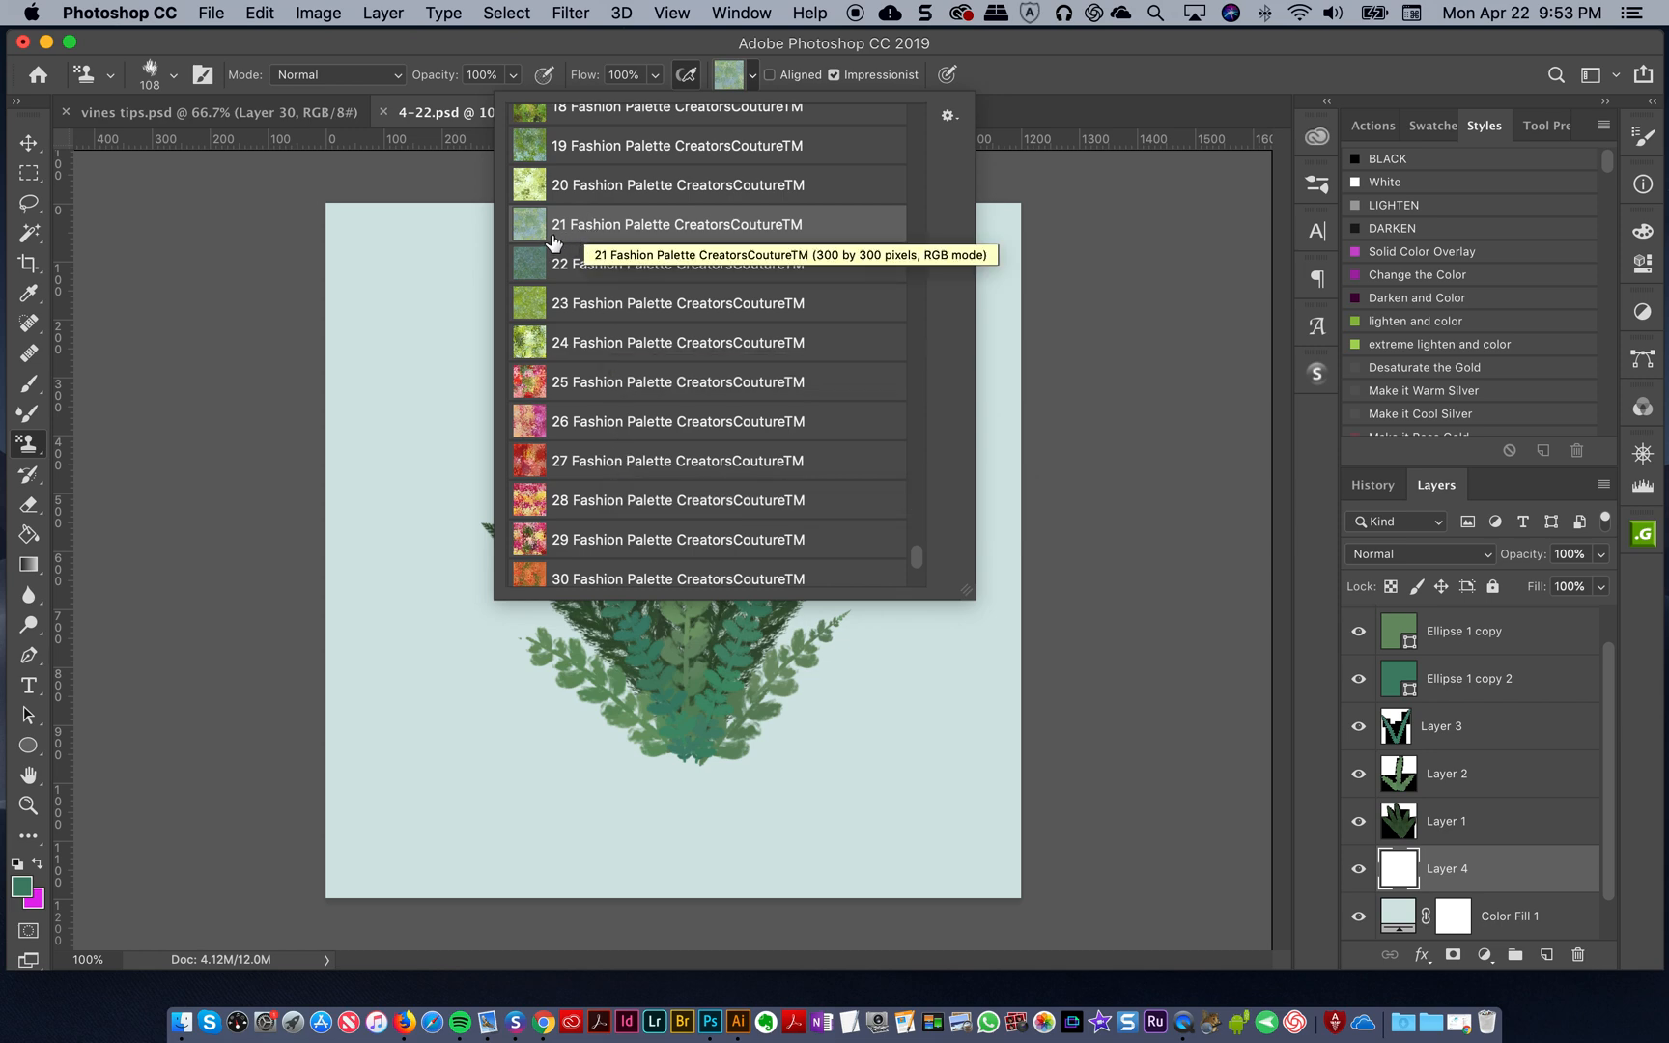
{"action": "left_click", "coordinate": [752, 74]}
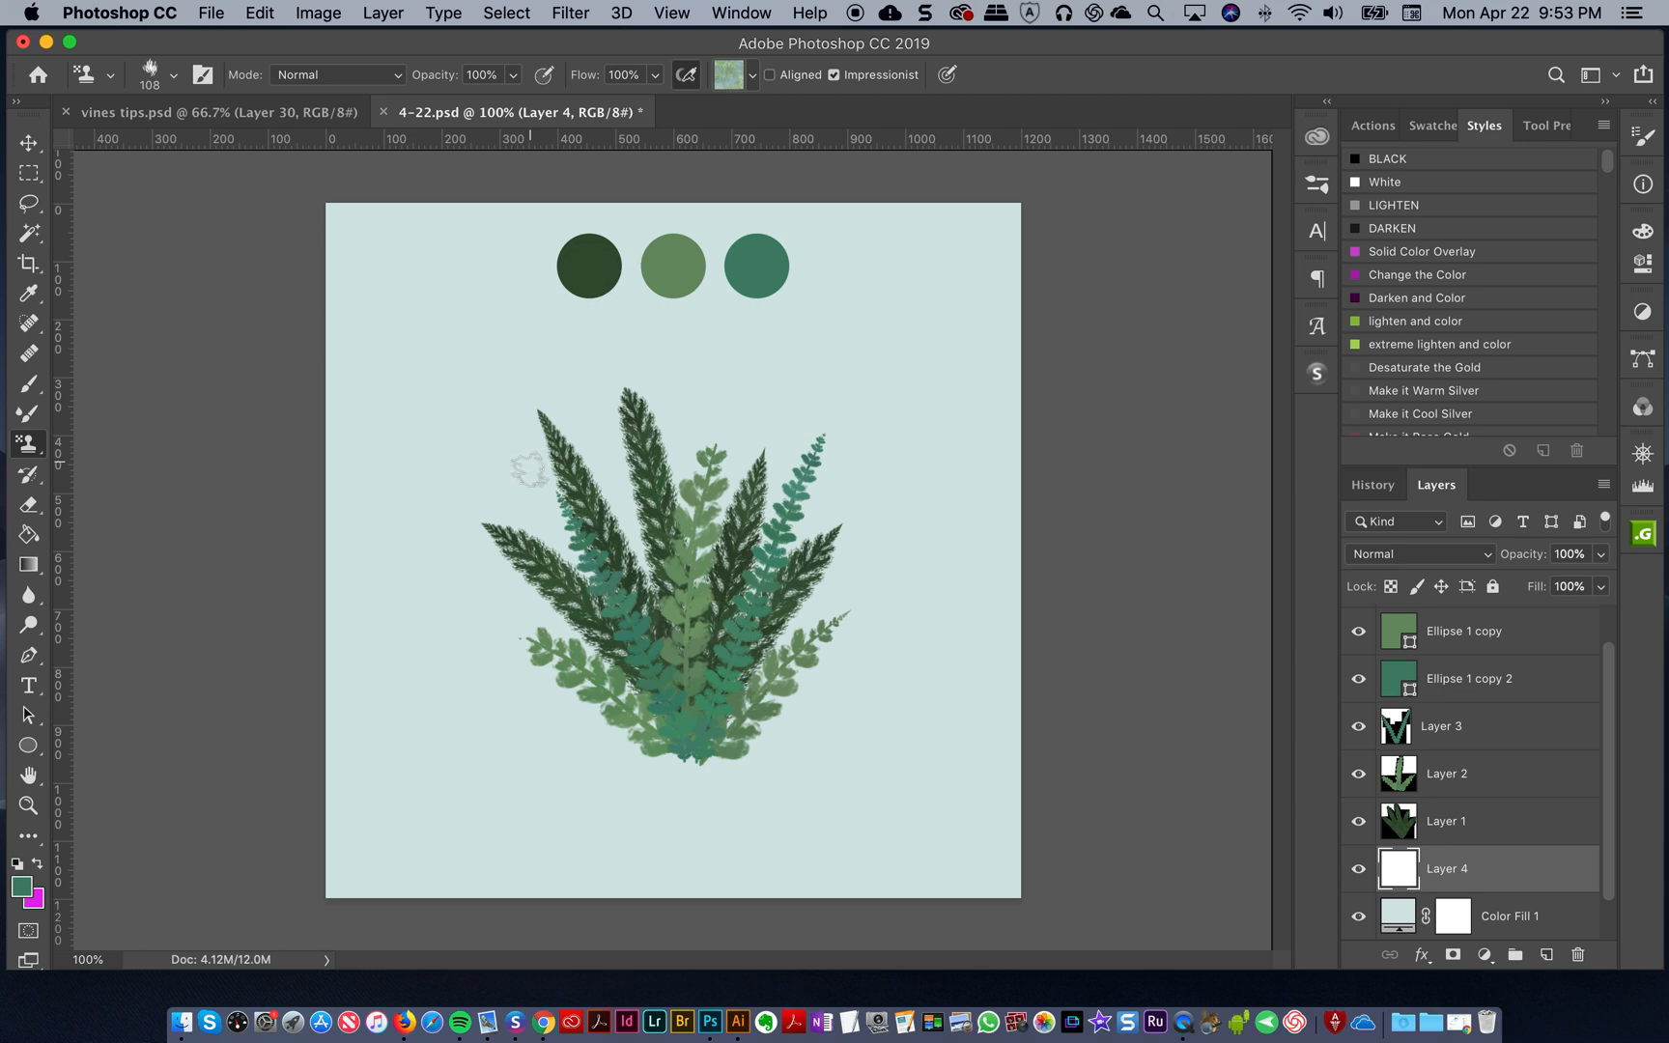
{"action": "mouse_move", "coordinate": [506, 419]}
{"action": "left_mouse_down"}
{"action": "mouse_move", "coordinate": [628, 454]}
{"action": "mouse_move", "coordinate": [526, 618]}
{"action": "mouse_move", "coordinate": [599, 681]}
{"action": "mouse_move", "coordinate": [850, 700]}
{"action": "mouse_move", "coordinate": [792, 811]}
{"action": "mouse_move", "coordinate": [850, 879]}
{"action": "left_mouse_up"}
{"action": "key", "text": "super+z"}
{"action": "mouse_move", "coordinate": [527, 386]}
{"action": "left_mouse_down"}
{"action": "mouse_move", "coordinate": [487, 487]}
{"action": "mouse_move", "coordinate": [608, 500]}
{"action": "mouse_move", "coordinate": [540, 618]}
{"action": "mouse_move", "coordinate": [683, 590]}
{"action": "mouse_move", "coordinate": [786, 630]}
{"action": "mouse_move", "coordinate": [711, 683]}
{"action": "mouse_move", "coordinate": [835, 702]}
{"action": "mouse_move", "coordinate": [775, 753]}
{"action": "mouse_move", "coordinate": [808, 805]}
{"action": "mouse_move", "coordinate": [777, 870]}
{"action": "left_mouse_up"}
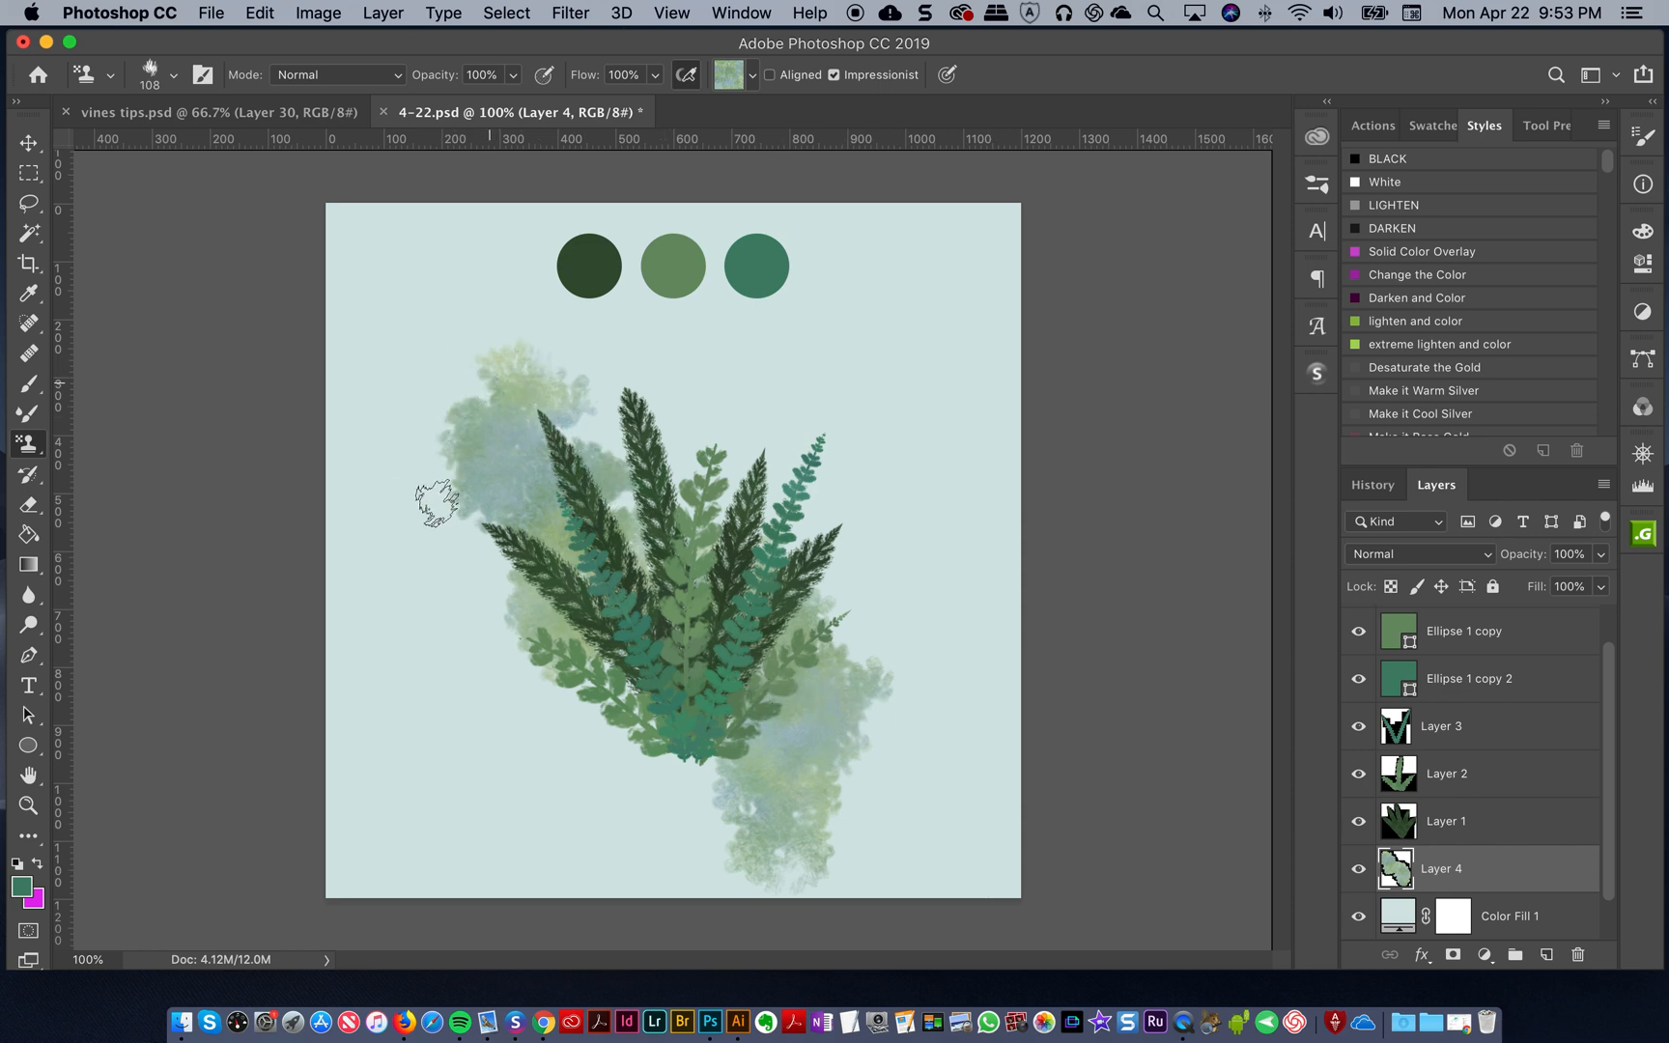
{"action": "key", "text": "super+z"}
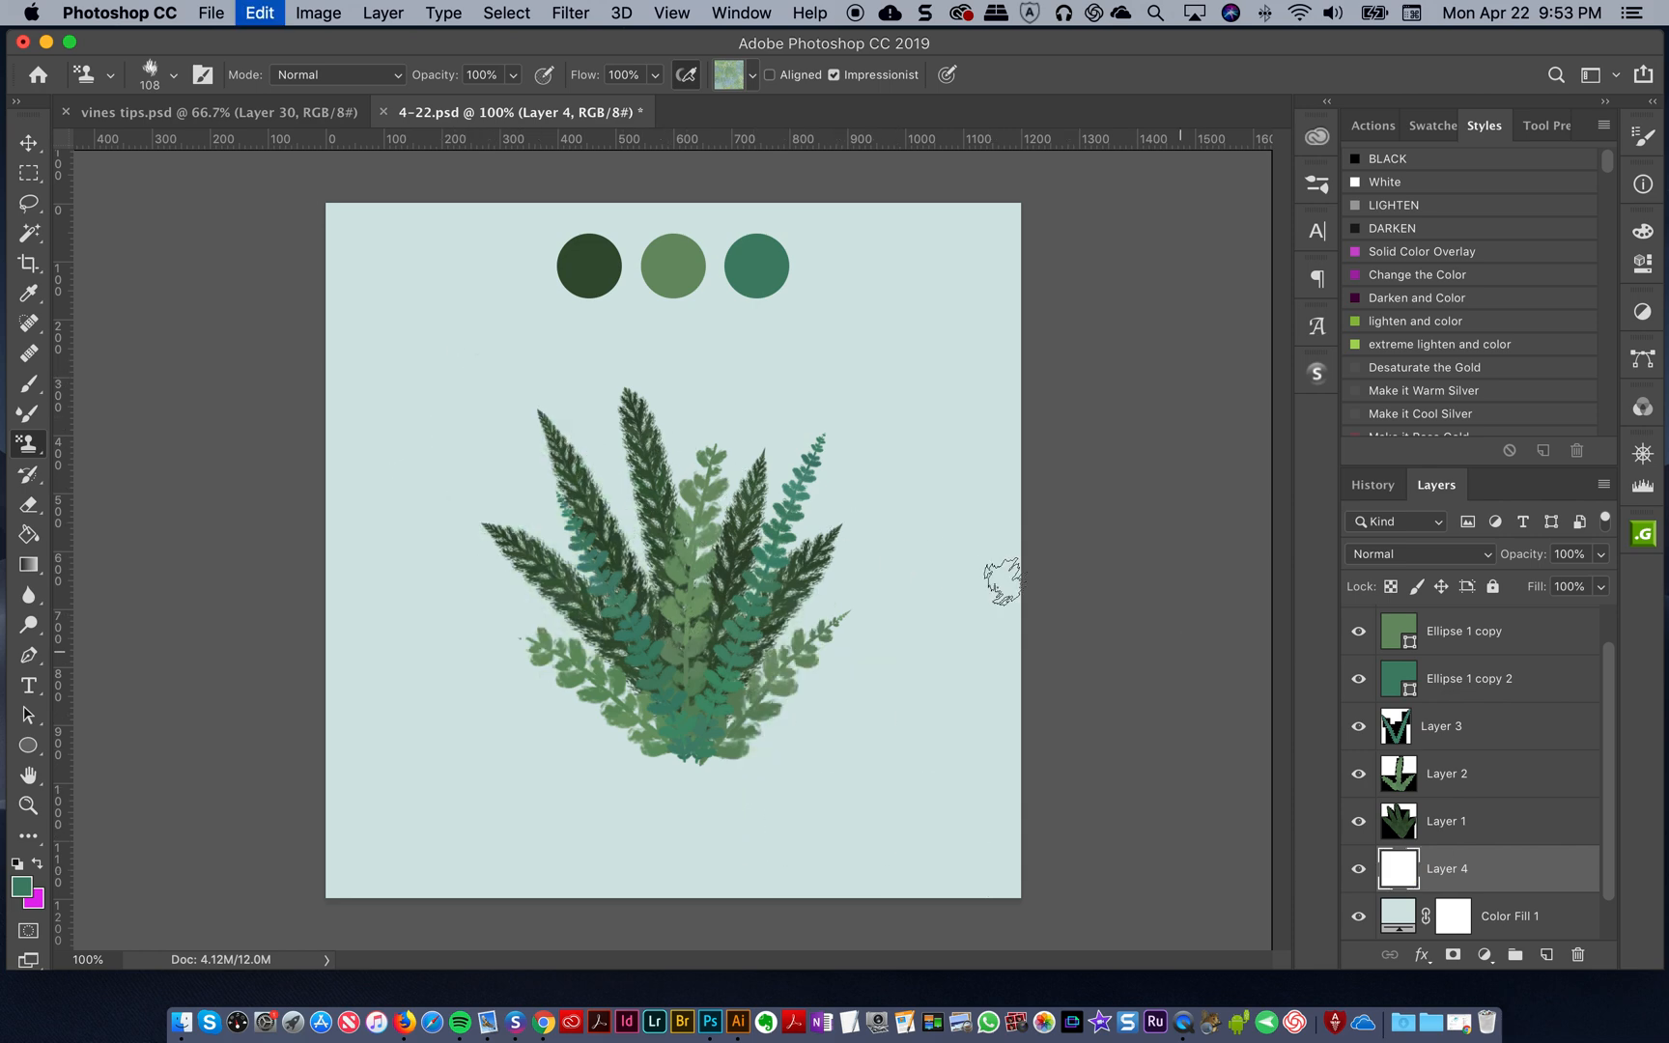
- Move Layers 1 to 3 together slightly upward and return to Layer 4 with the Pattern Stamp Tool
{"action": "left_click", "coordinate": [28, 142]}
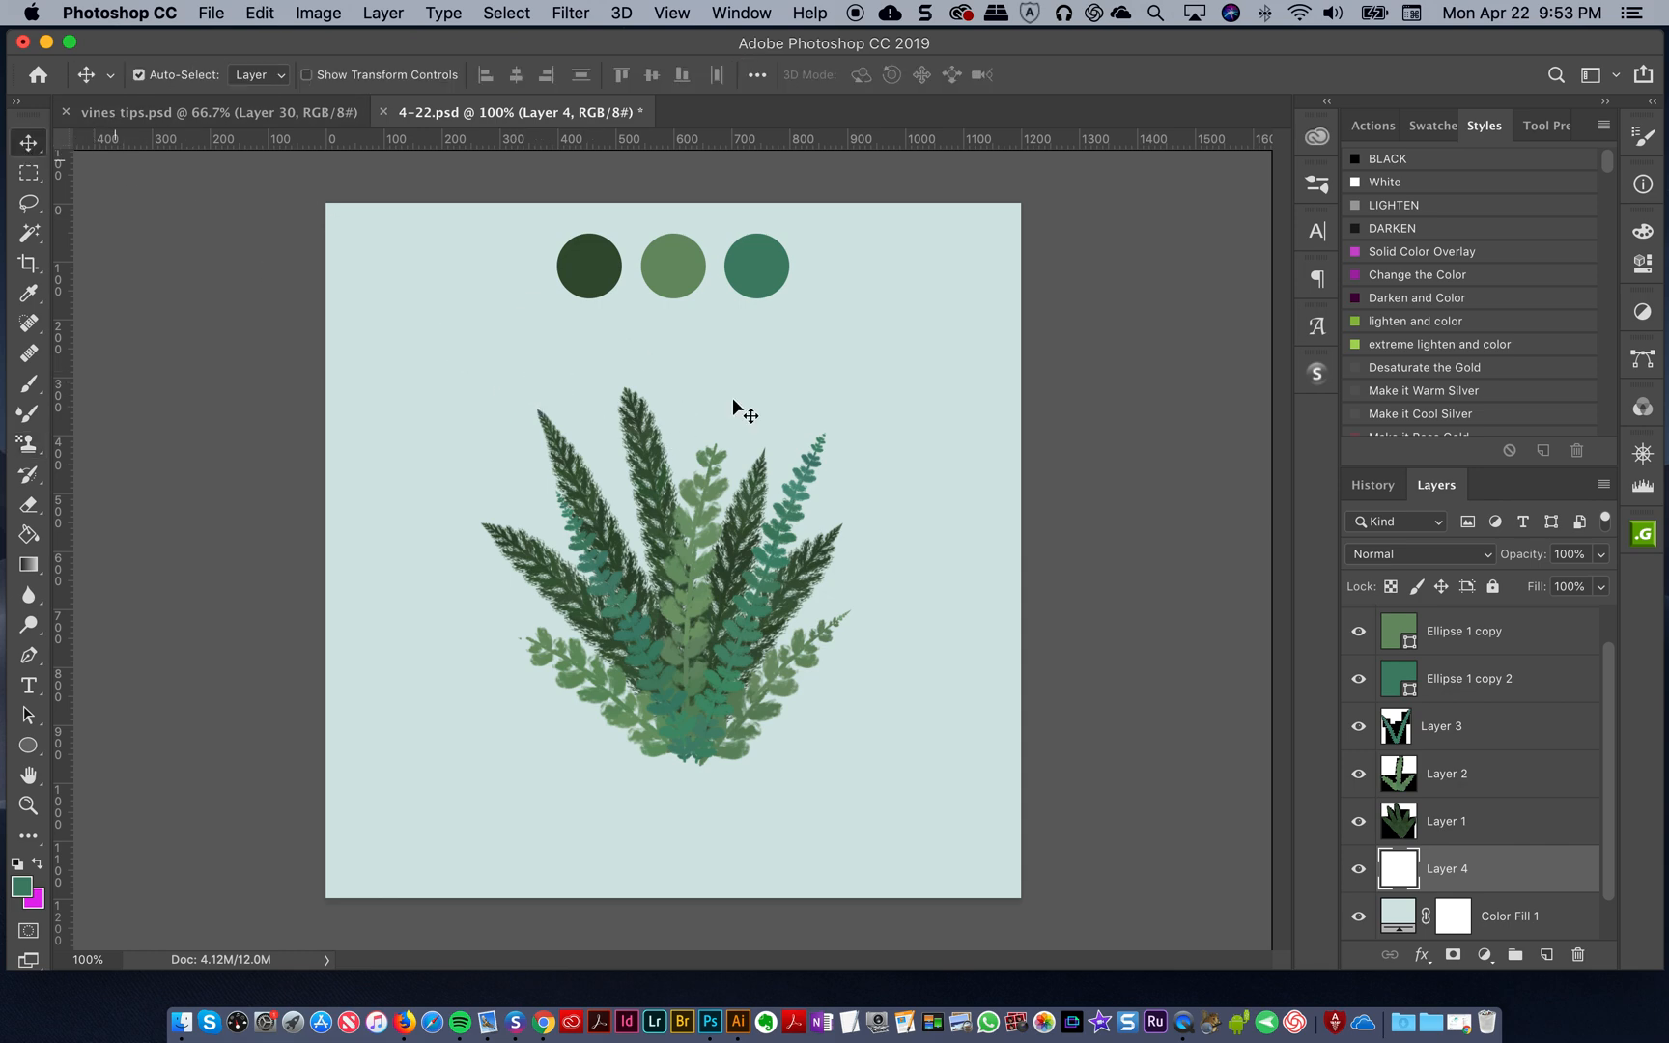
{"action": "left_click", "coordinate": [1436, 823]}
{"action": "left_click", "coordinate": [1448, 729], "text": "shift"}
{"action": "left_click_drag", "start_coordinate": [721, 629], "coordinate": [710, 577]}
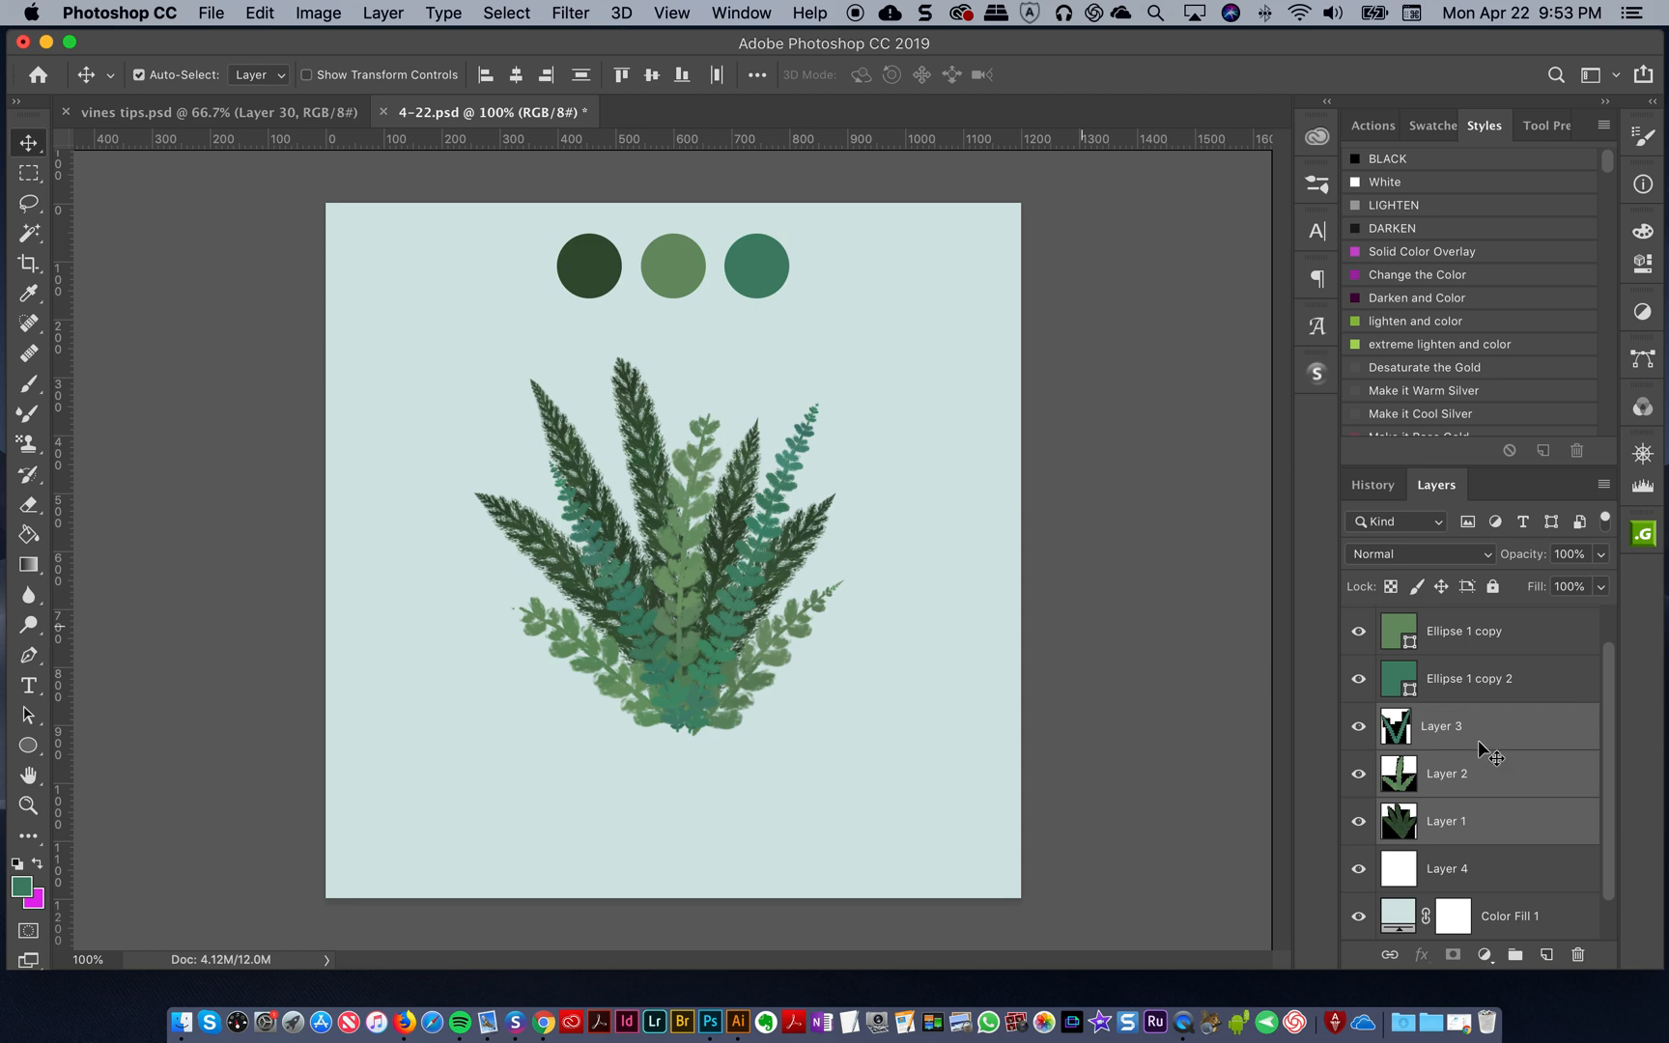
{"action": "left_click", "coordinate": [1486, 862]}
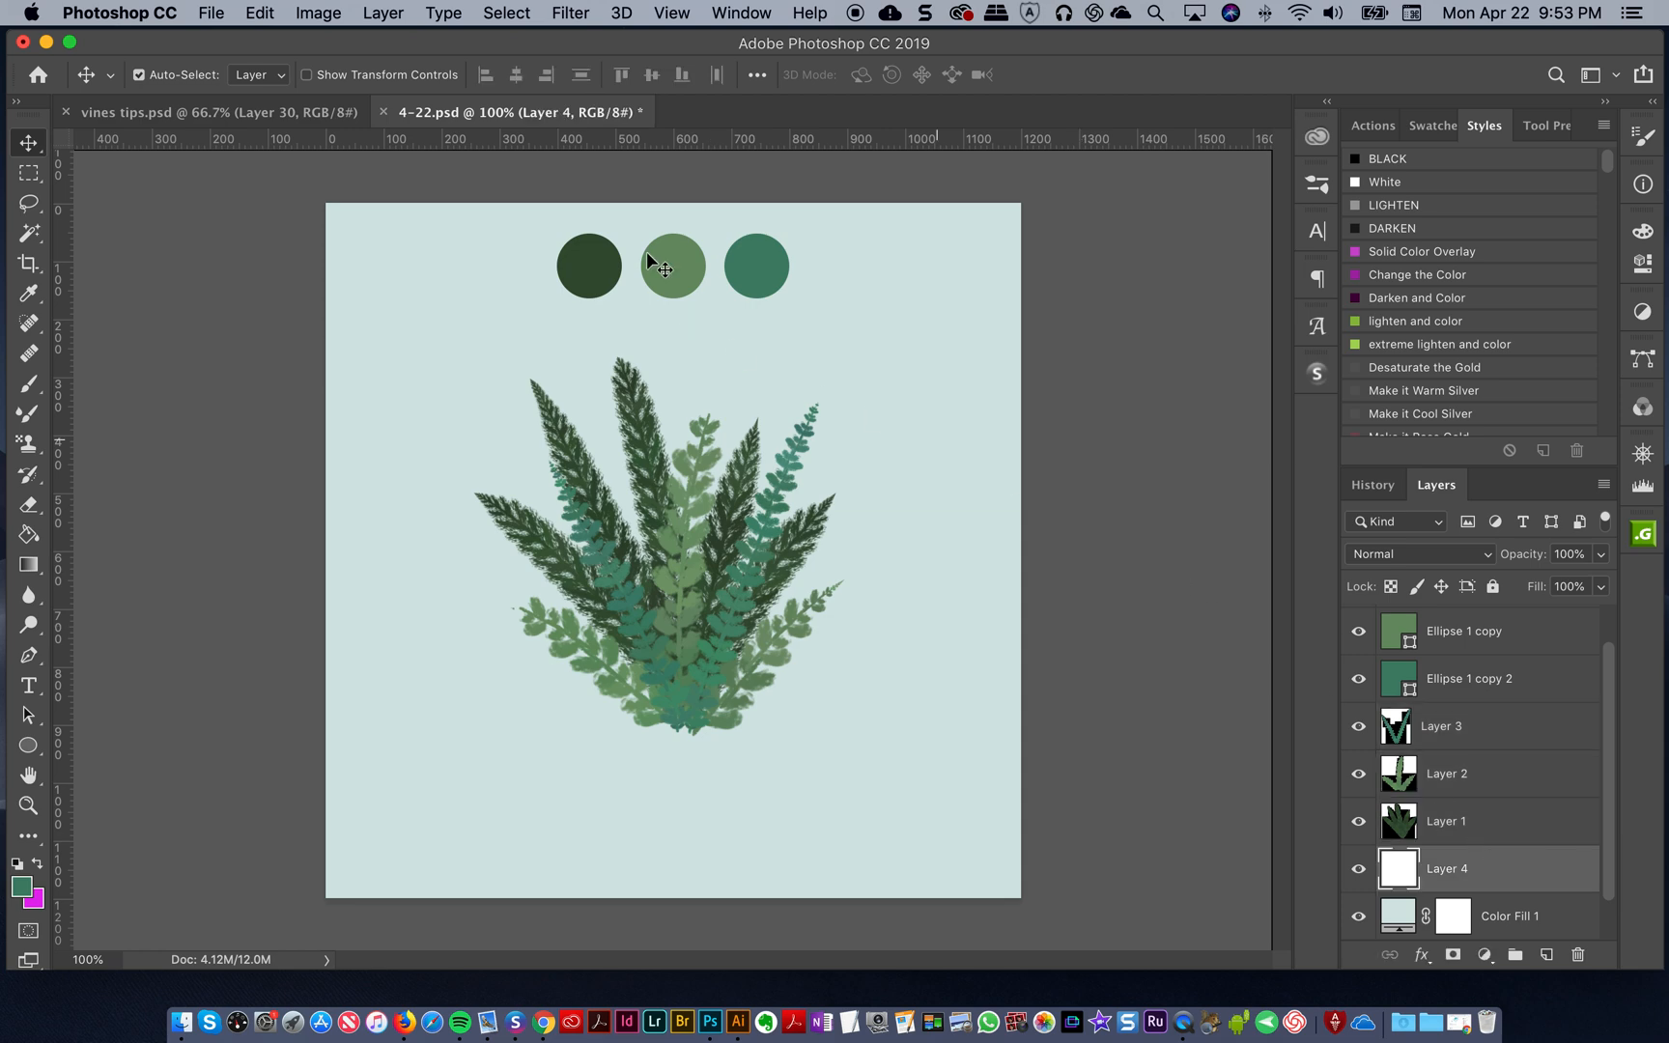
{"action": "left_click", "coordinate": [28, 443]}
{"action": "mouse_move", "coordinate": [508, 350]}
{"action": "left_mouse_down"}
{"action": "mouse_move", "coordinate": [457, 425]}
{"action": "mouse_move", "coordinate": [557, 442]}
{"action": "mouse_move", "coordinate": [517, 569]}
{"action": "left_mouse_up"}
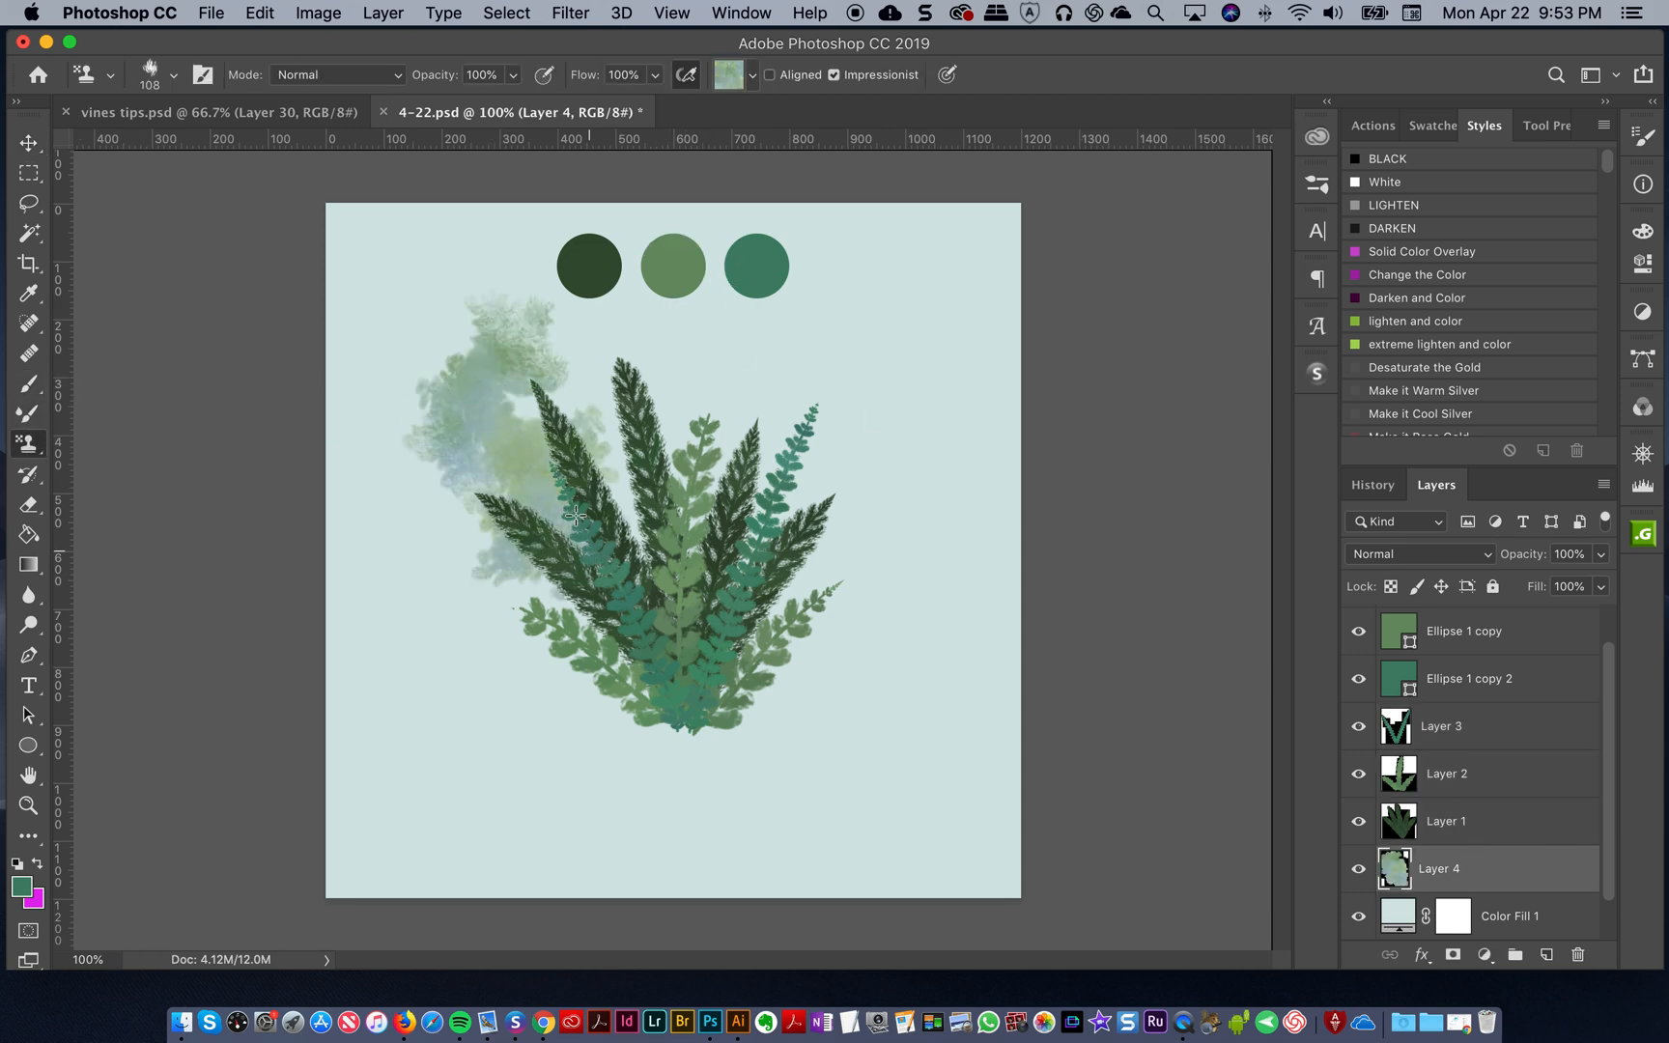
{"action": "key", "text": "super+z"}
{"action": "mouse_move", "coordinate": [454, 386]}
{"action": "left_mouse_down"}
{"action": "mouse_move", "coordinate": [573, 468]}
{"action": "mouse_move", "coordinate": [531, 618]}
{"action": "mouse_move", "coordinate": [792, 657]}
{"action": "mouse_move", "coordinate": [821, 773]}
{"action": "mouse_move", "coordinate": [811, 841]}
{"action": "left_mouse_up"}
{"action": "key", "text": "super+z"}
{"action": "mouse_move", "coordinate": [465, 451]}
{"action": "left_mouse_down"}
{"action": "mouse_move", "coordinate": [547, 544]}
{"action": "mouse_move", "coordinate": [776, 655]}
{"action": "mouse_move", "coordinate": [840, 717]}
{"action": "mouse_move", "coordinate": [783, 769]}
{"action": "mouse_move", "coordinate": [721, 642]}
{"action": "mouse_move", "coordinate": [563, 570]}
{"action": "mouse_move", "coordinate": [492, 576]}
{"action": "mouse_move", "coordinate": [589, 455]}
{"action": "mouse_move", "coordinate": [591, 416]}
{"action": "left_mouse_up"}
{"action": "left_click_drag", "start_coordinate": [661, 549], "coordinate": [779, 617]}
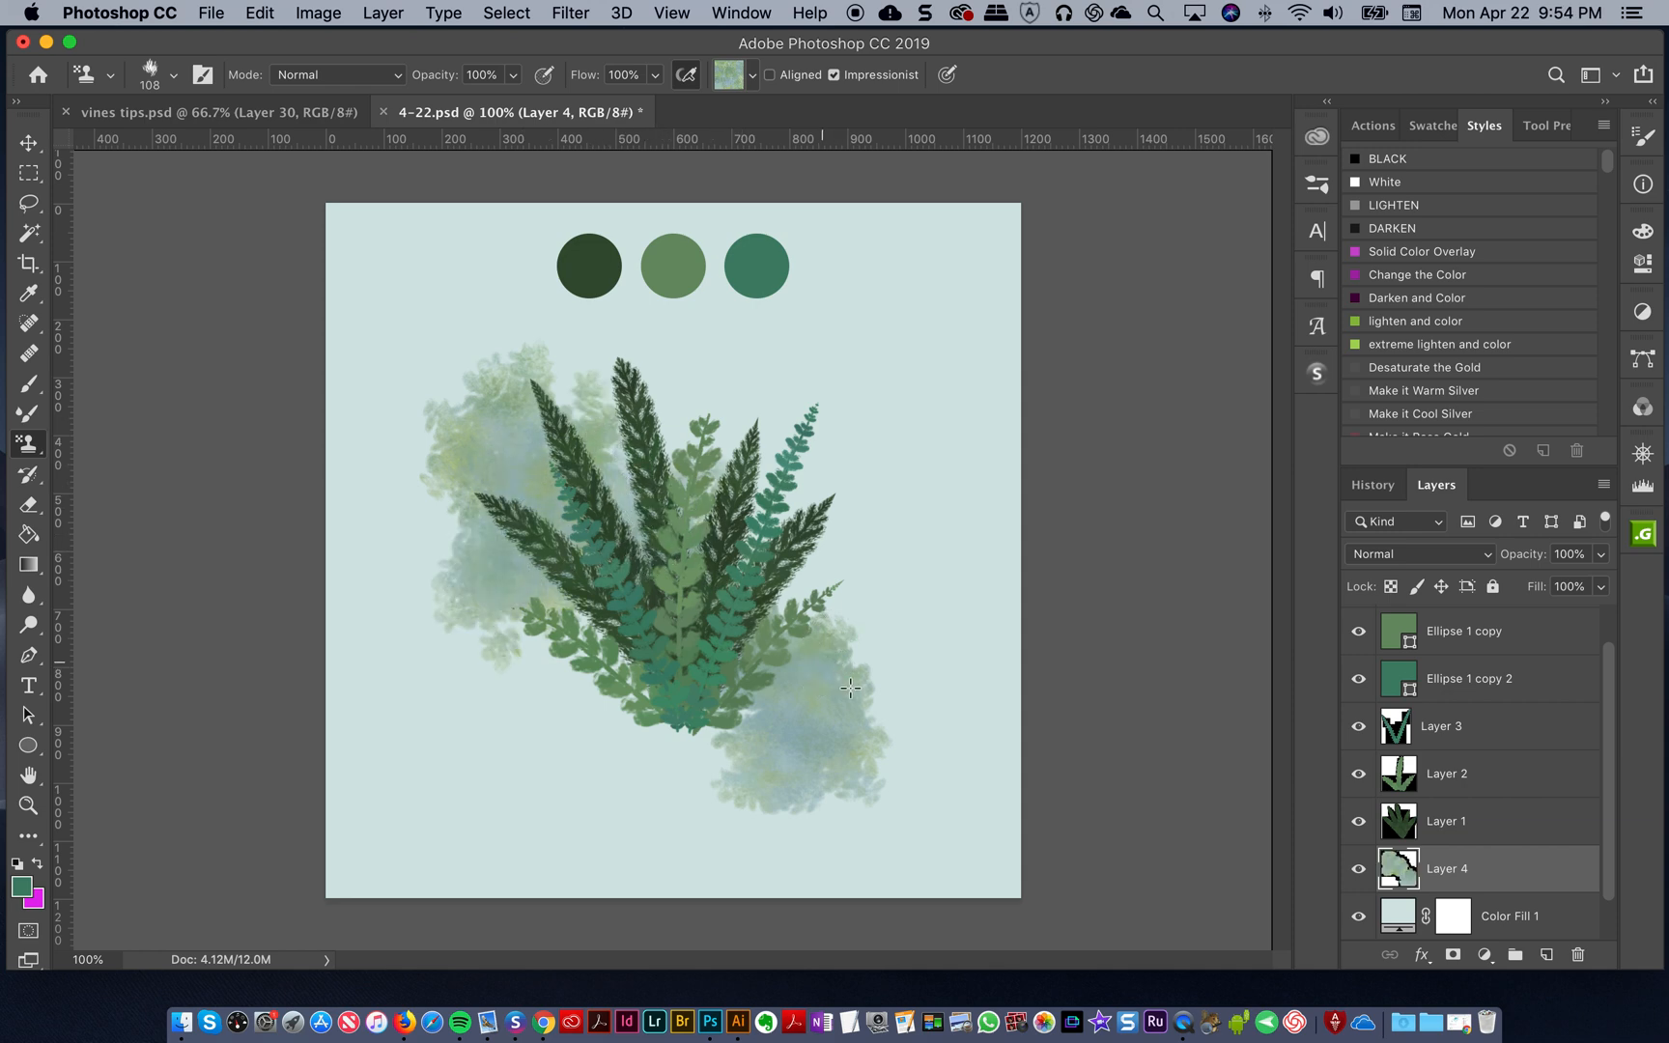
{"action": "left_click_drag", "start_coordinate": [850, 688], "coordinate": [855, 705]}
{"action": "key", "text": "super+a"}
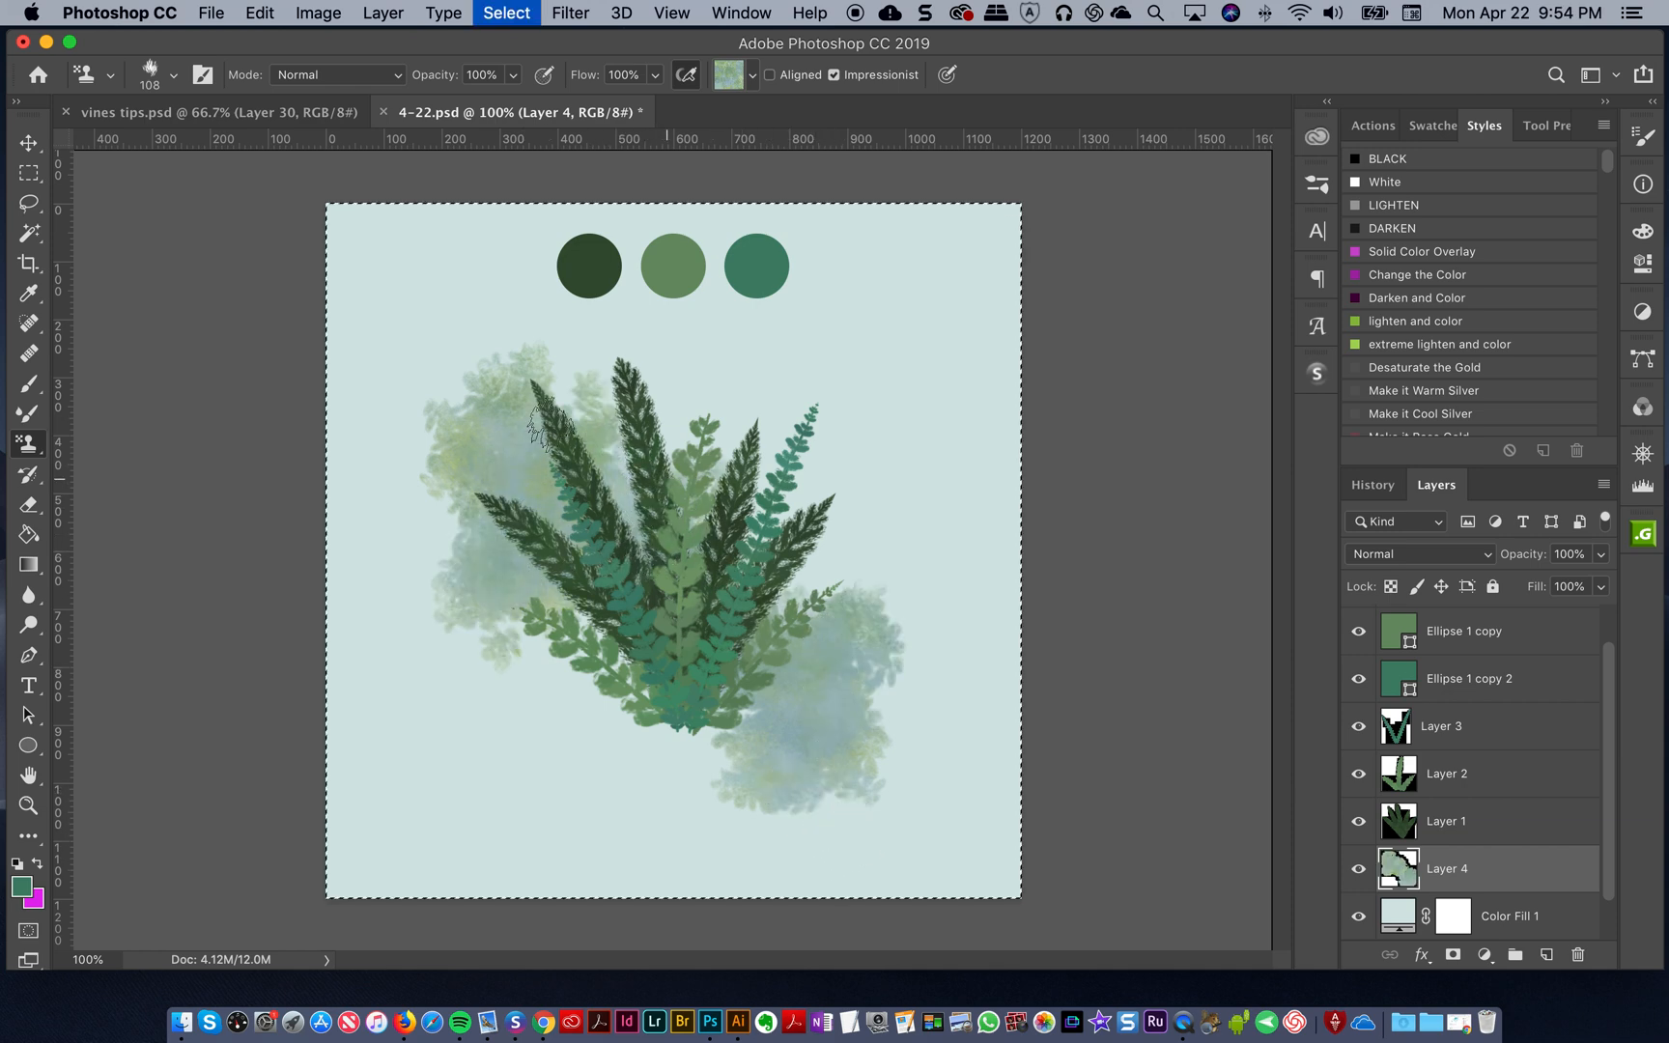
{"action": "key", "text": "super+x"}
- Stamp a diagonal band of green-blue texture behind the plant on Layer 4, from upper left to lower right, discarding one extra stroke
{"action": "mouse_move", "coordinate": [570, 369]}
{"action": "left_mouse_down"}
{"action": "mouse_move", "coordinate": [541, 487]}
{"action": "mouse_move", "coordinate": [570, 598]}
{"action": "mouse_move", "coordinate": [763, 659]}
{"action": "mouse_move", "coordinate": [840, 734]}
{"action": "mouse_move", "coordinate": [821, 791]}
{"action": "left_mouse_up"}
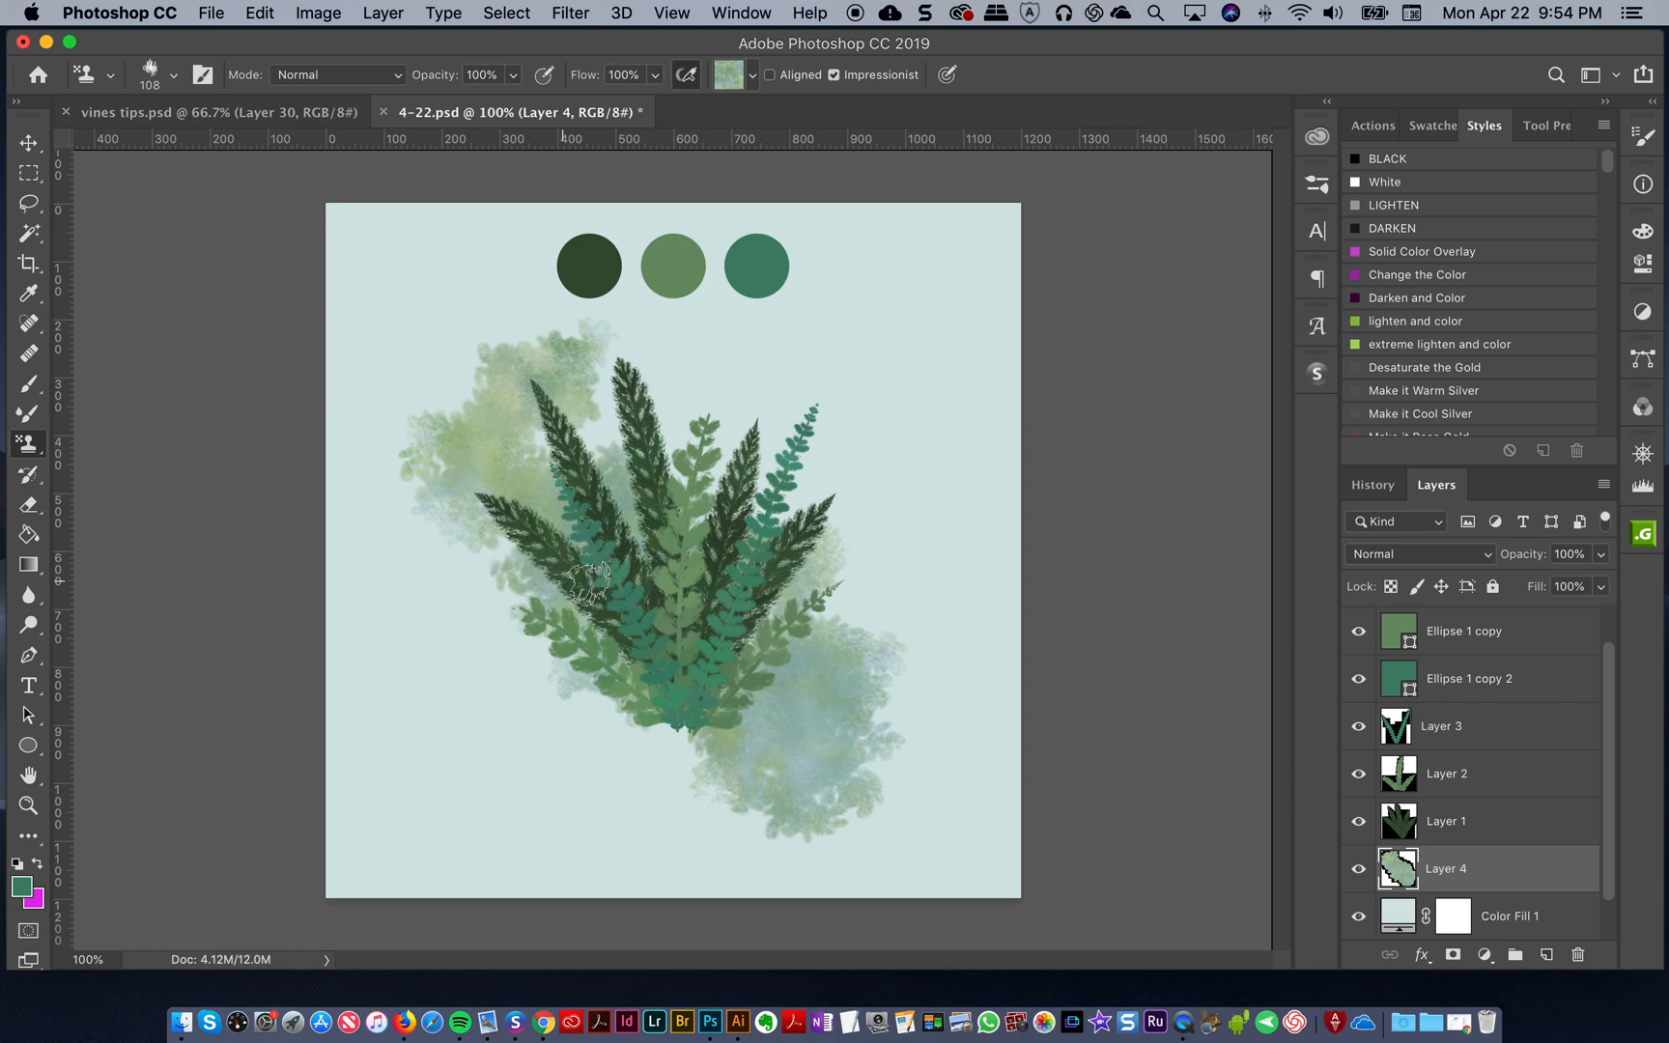
{"action": "left_click_drag", "start_coordinate": [584, 618], "coordinate": [700, 728]}
{"action": "key", "text": "super+z"}
- Add a new layer directly above Layer 4 and clip it to Layer 4
{"action": "left_click", "coordinate": [1546, 955]}
{"action": "left_click_drag", "start_coordinate": [1606, 765], "coordinate": [1599, 831]}
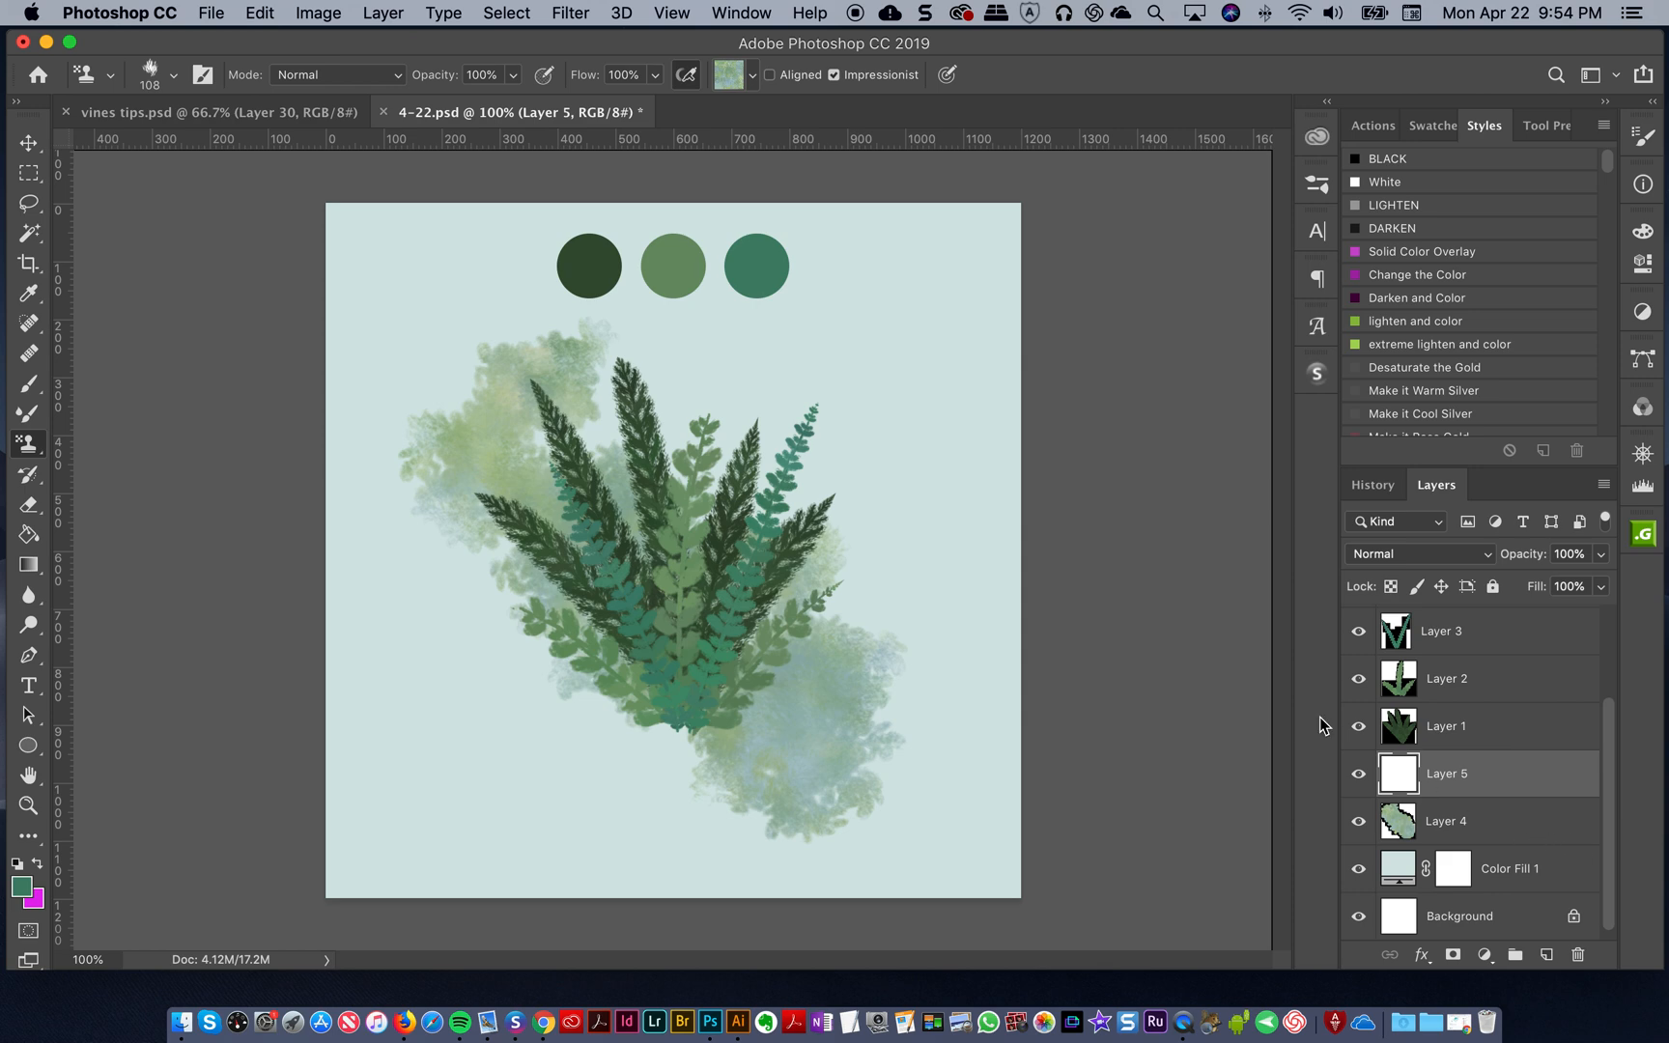
{"action": "left_click", "coordinate": [1469, 785], "text": "alt"}
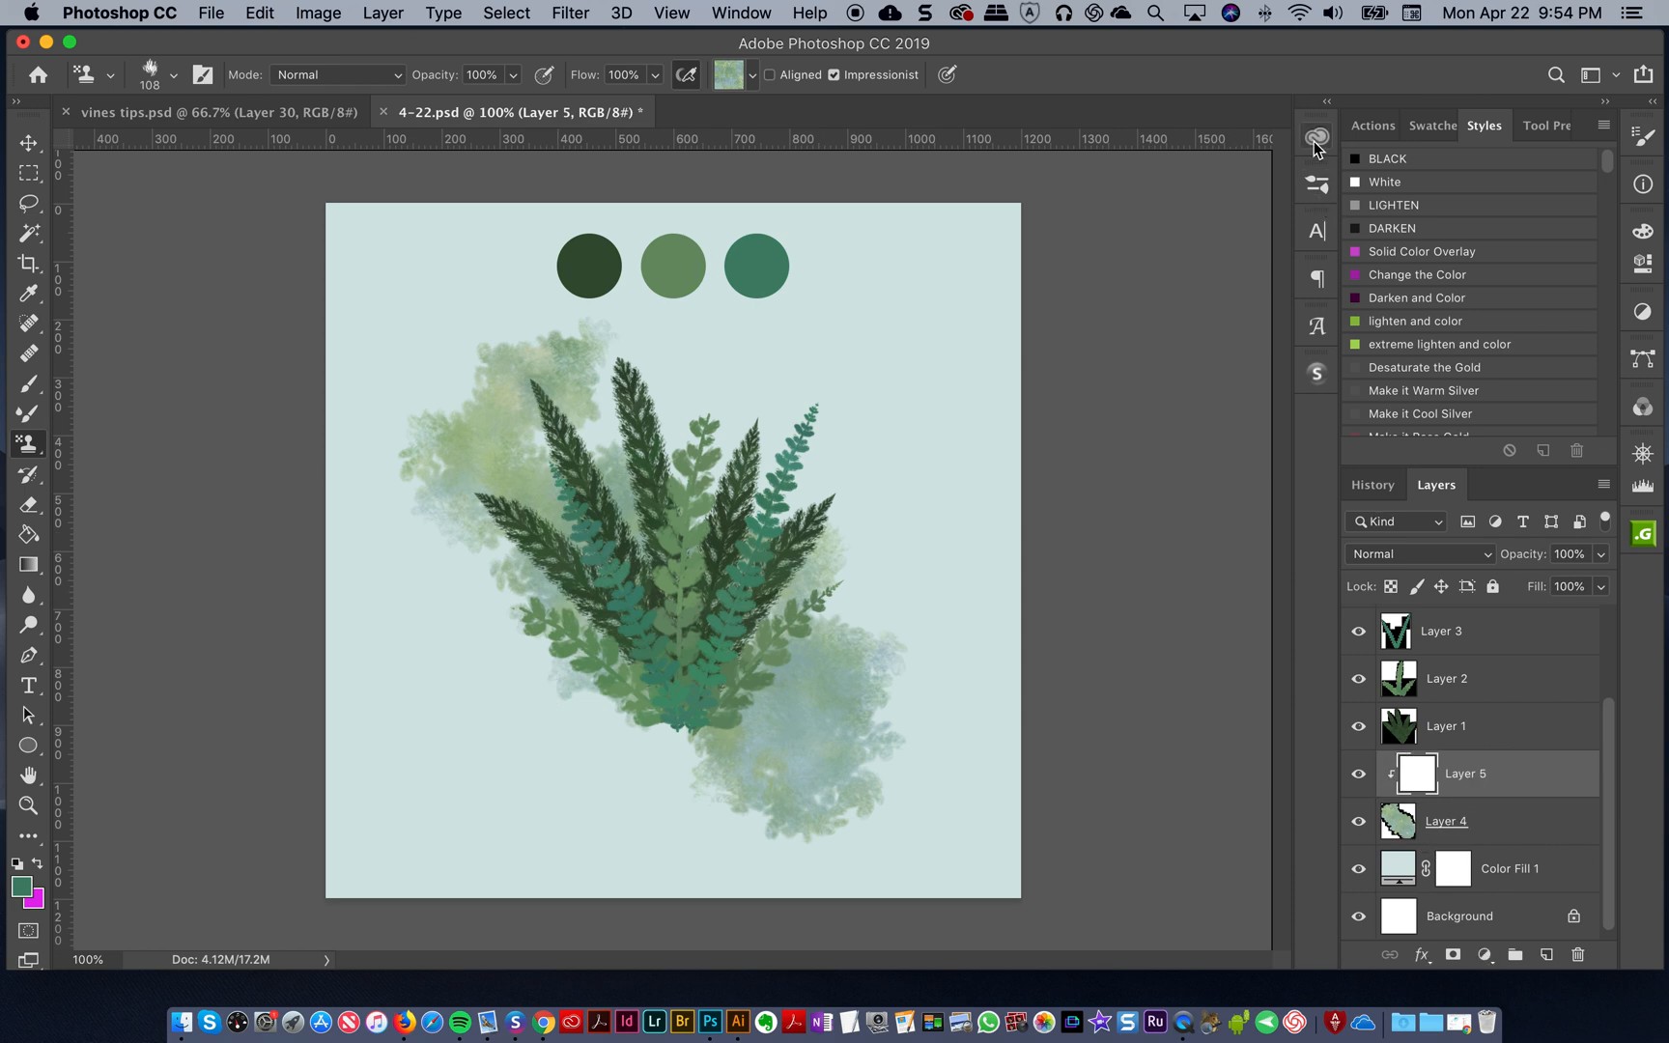
- Apply the 24K 13b style from the 0 styles 24k gold library to Layer 5
{"action": "left_click", "coordinate": [1314, 140]}
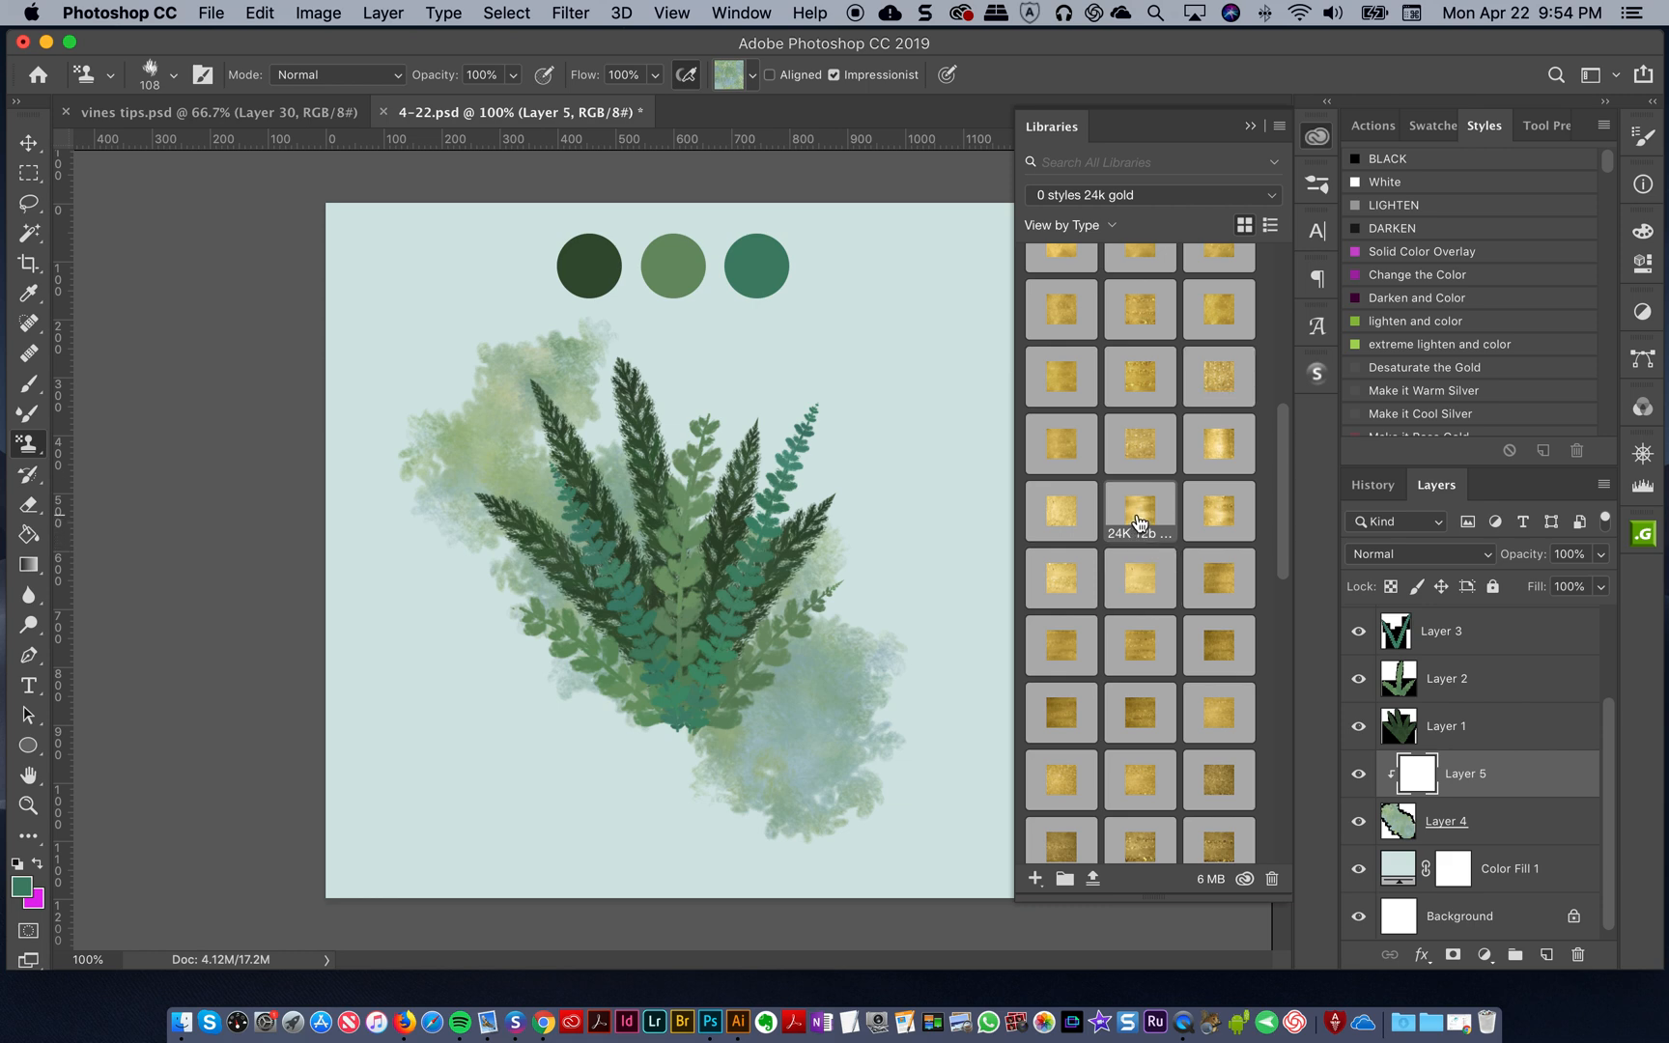
{"action": "left_click", "coordinate": [1141, 590]}
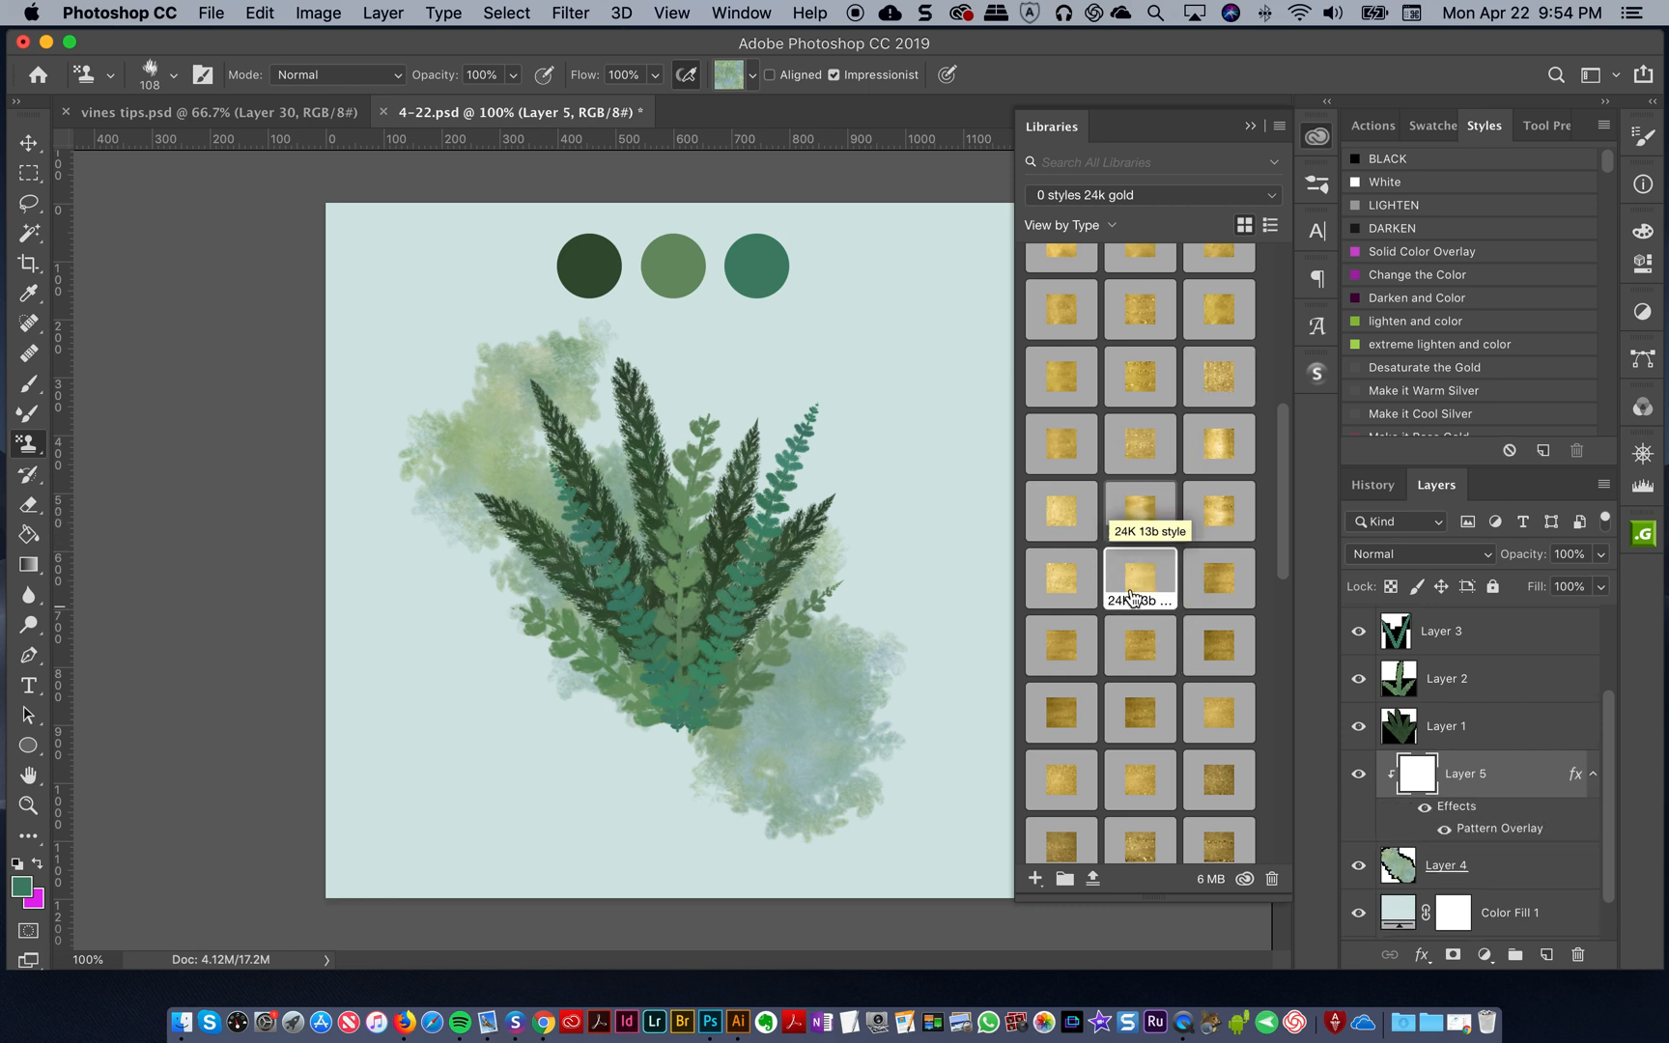
{"action": "left_click", "coordinate": [1315, 143]}
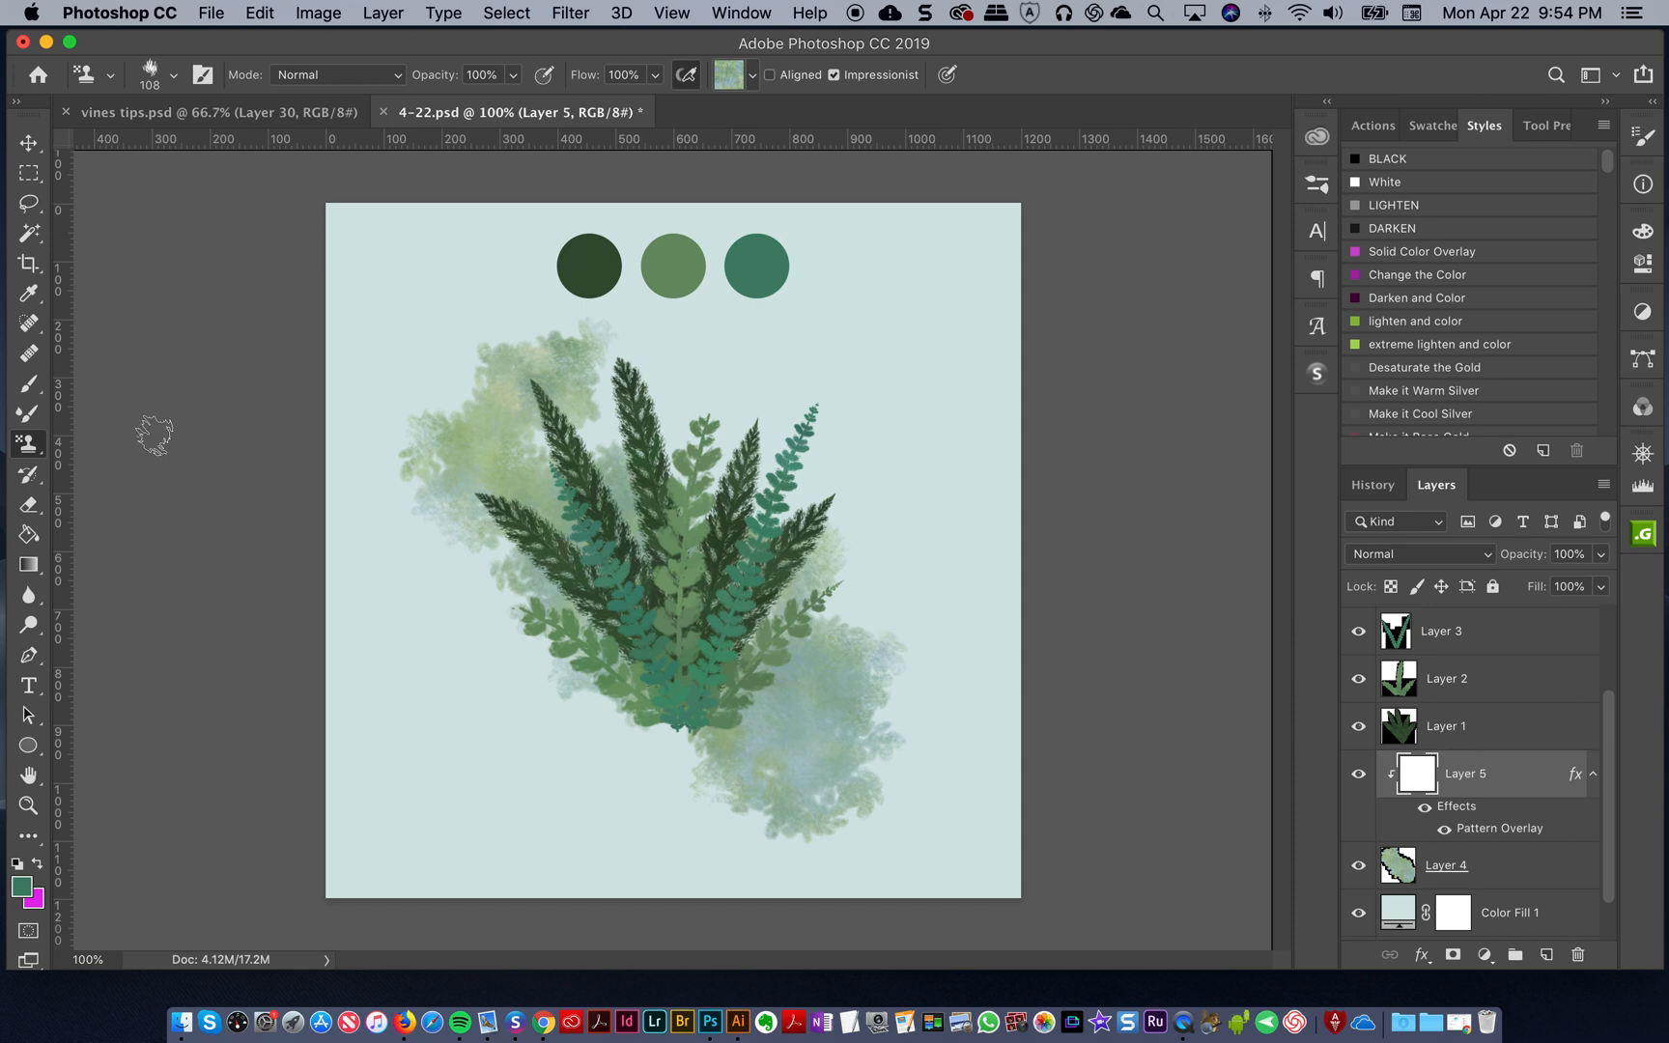
- Choose brush 18 Artistic Autumn CreatorsCoutureTM at 179 px for the Pattern Stamp Tool
{"action": "left_click", "coordinate": [1321, 183]}
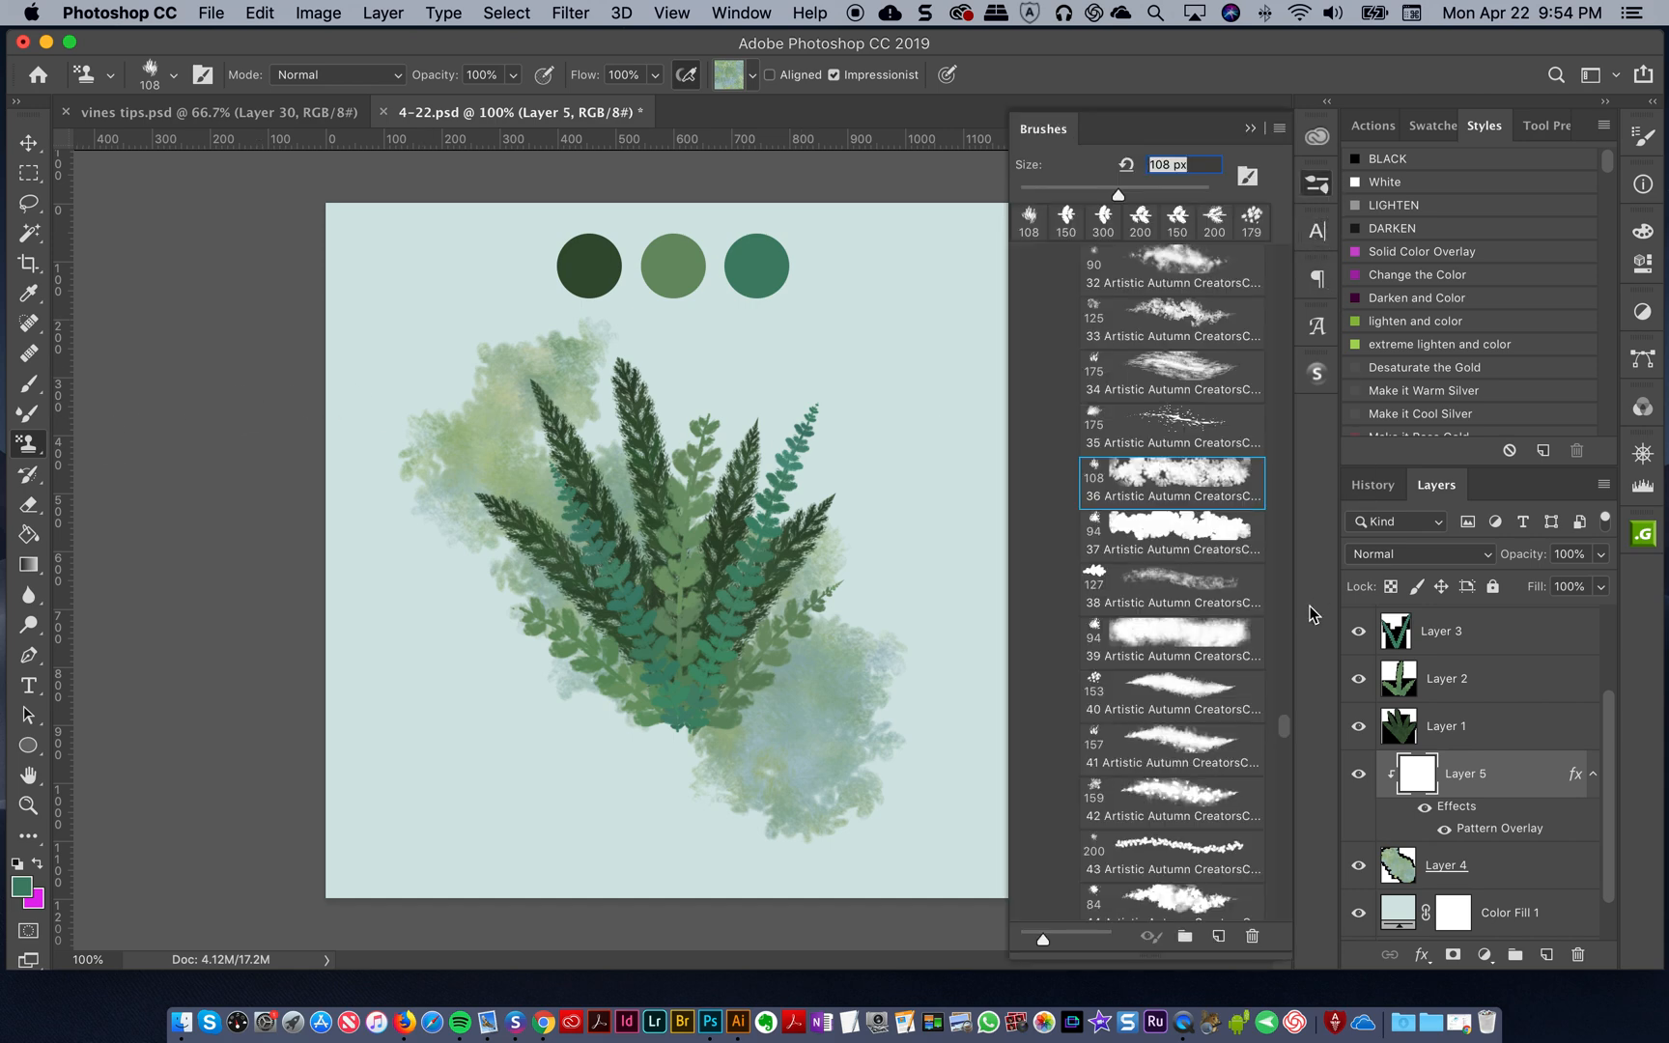
{"action": "left_click_drag", "start_coordinate": [1290, 712], "coordinate": [1283, 687]}
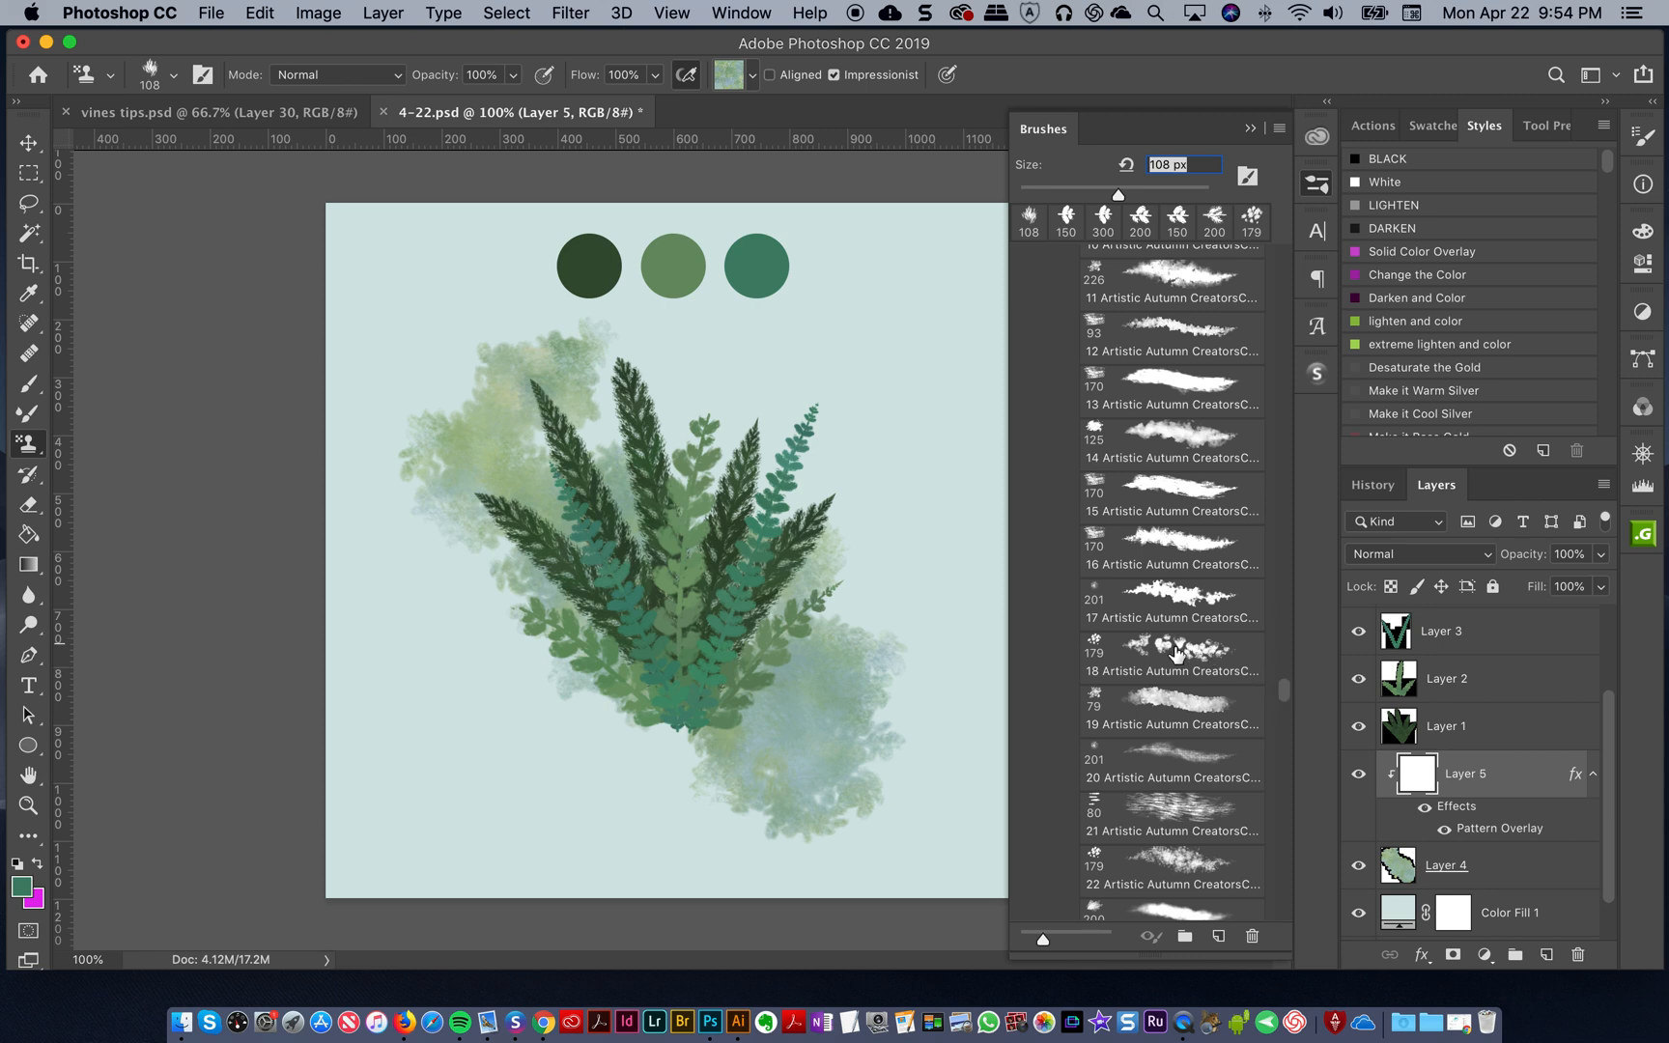
{"action": "left_click", "coordinate": [1180, 681]}
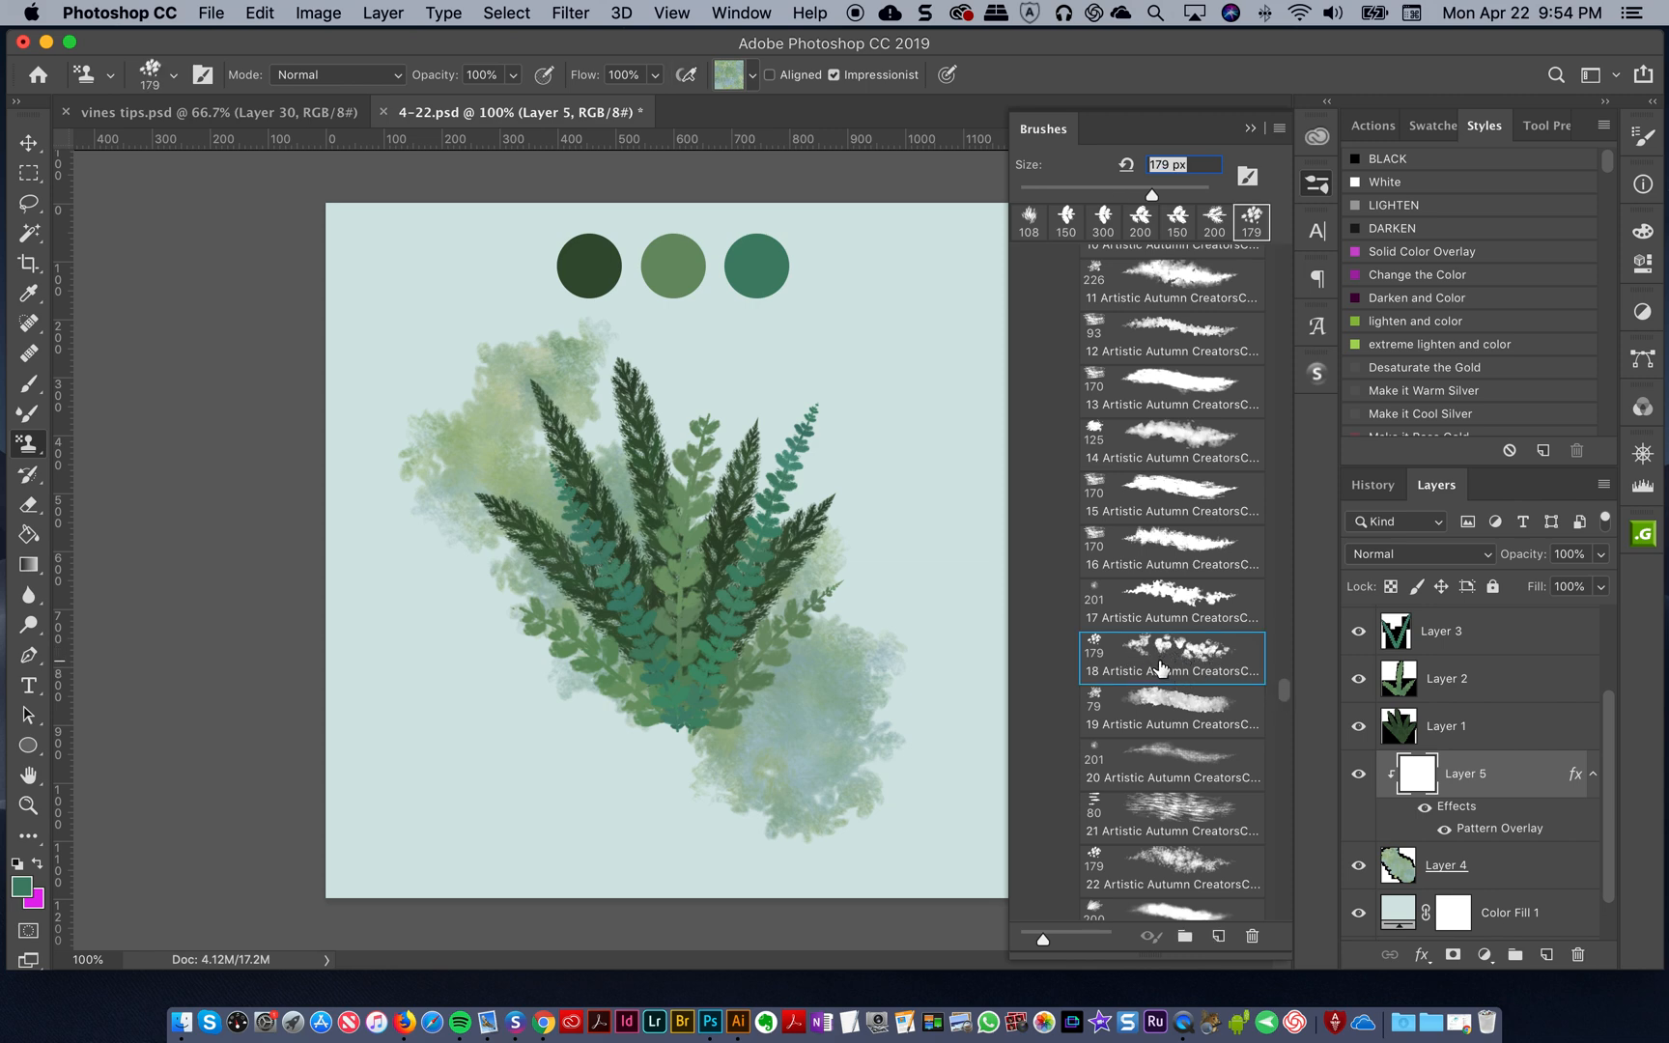
{"action": "left_click", "coordinate": [1312, 188]}
{"action": "mouse_move", "coordinate": [502, 353]}
{"action": "left_mouse_down"}
{"action": "mouse_move", "coordinate": [443, 438]}
{"action": "mouse_move", "coordinate": [506, 529]}
{"action": "mouse_move", "coordinate": [648, 562]}
{"action": "left_mouse_up"}
{"action": "mouse_move", "coordinate": [809, 641]}
{"action": "left_mouse_down"}
{"action": "mouse_move", "coordinate": [857, 663]}
{"action": "mouse_move", "coordinate": [881, 758]}
{"action": "left_mouse_up"}
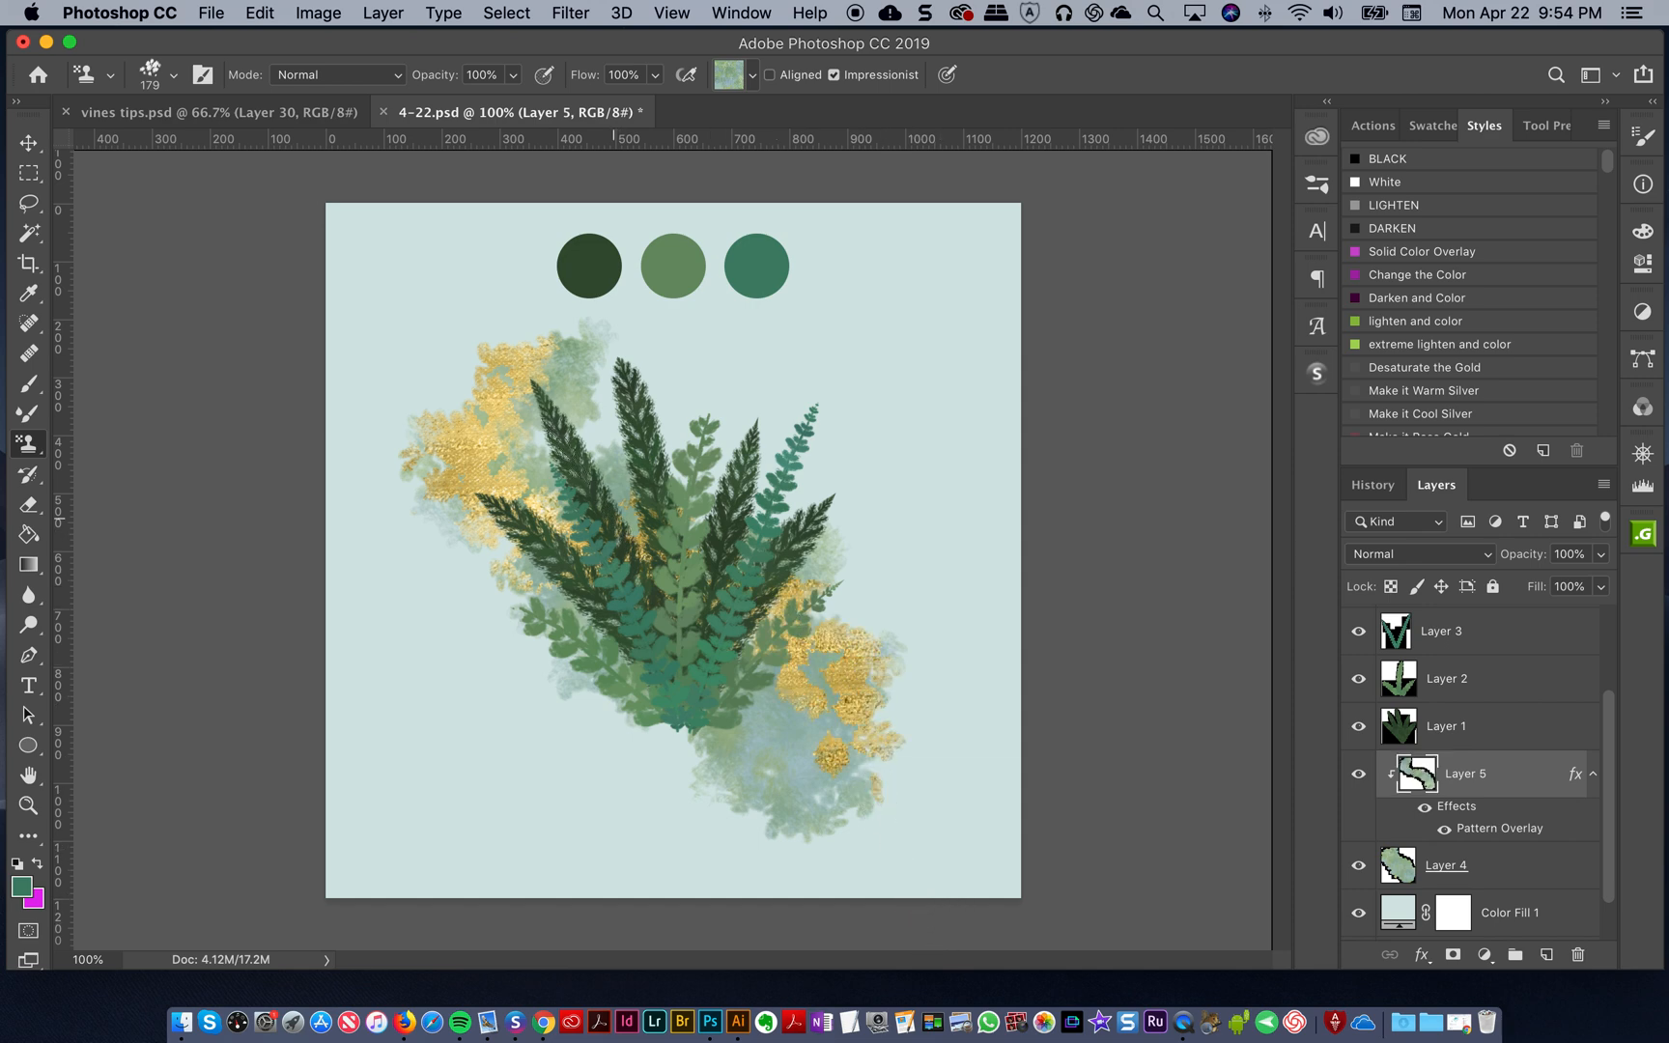
{"action": "key", "text": "super+z"}
- Paint gold patches on Layer 5 over the texture at the plant's upper left and lower right
{"action": "mouse_move", "coordinate": [514, 350]}
{"action": "left_mouse_down"}
{"action": "mouse_move", "coordinate": [476, 383]}
{"action": "mouse_move", "coordinate": [502, 551]}
{"action": "left_mouse_up"}
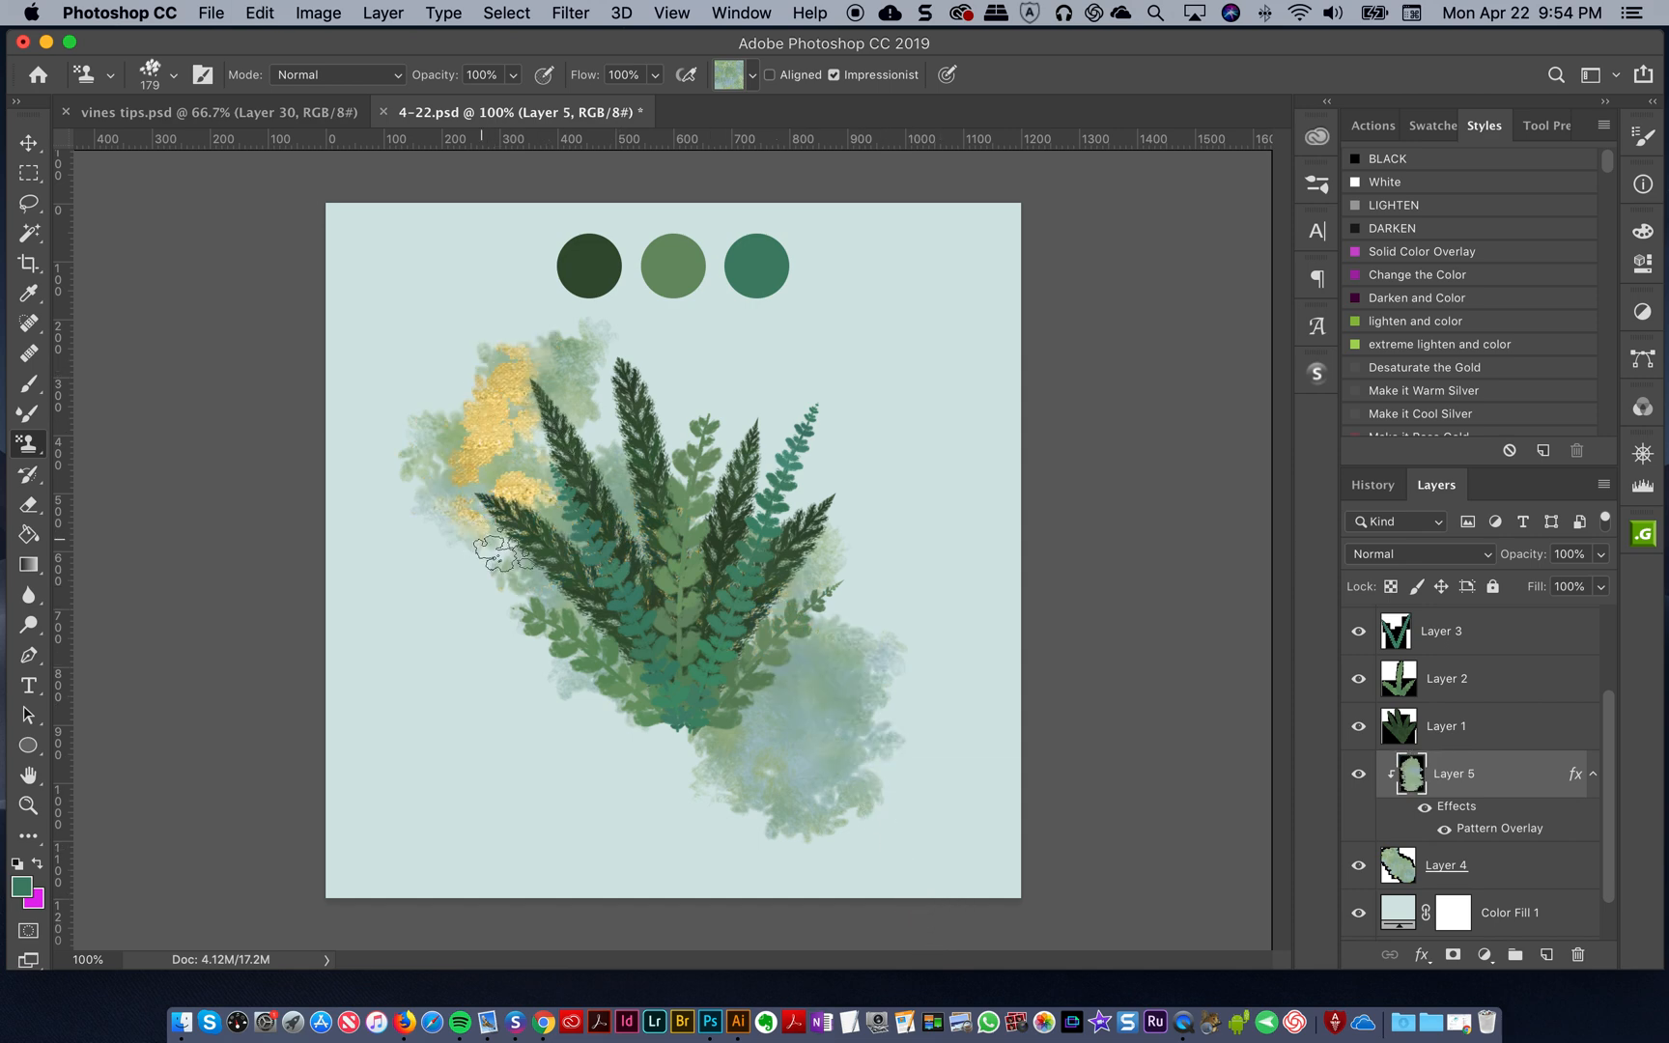
{"action": "left_click", "coordinate": [518, 572]}
{"action": "mouse_move", "coordinate": [760, 627]}
{"action": "left_mouse_down"}
{"action": "mouse_move", "coordinate": [895, 768]}
{"action": "mouse_move", "coordinate": [900, 831]}
{"action": "mouse_move", "coordinate": [869, 750]}
{"action": "mouse_move", "coordinate": [898, 836]}
{"action": "mouse_move", "coordinate": [886, 747]}
{"action": "mouse_move", "coordinate": [871, 819]}
{"action": "left_mouse_up"}
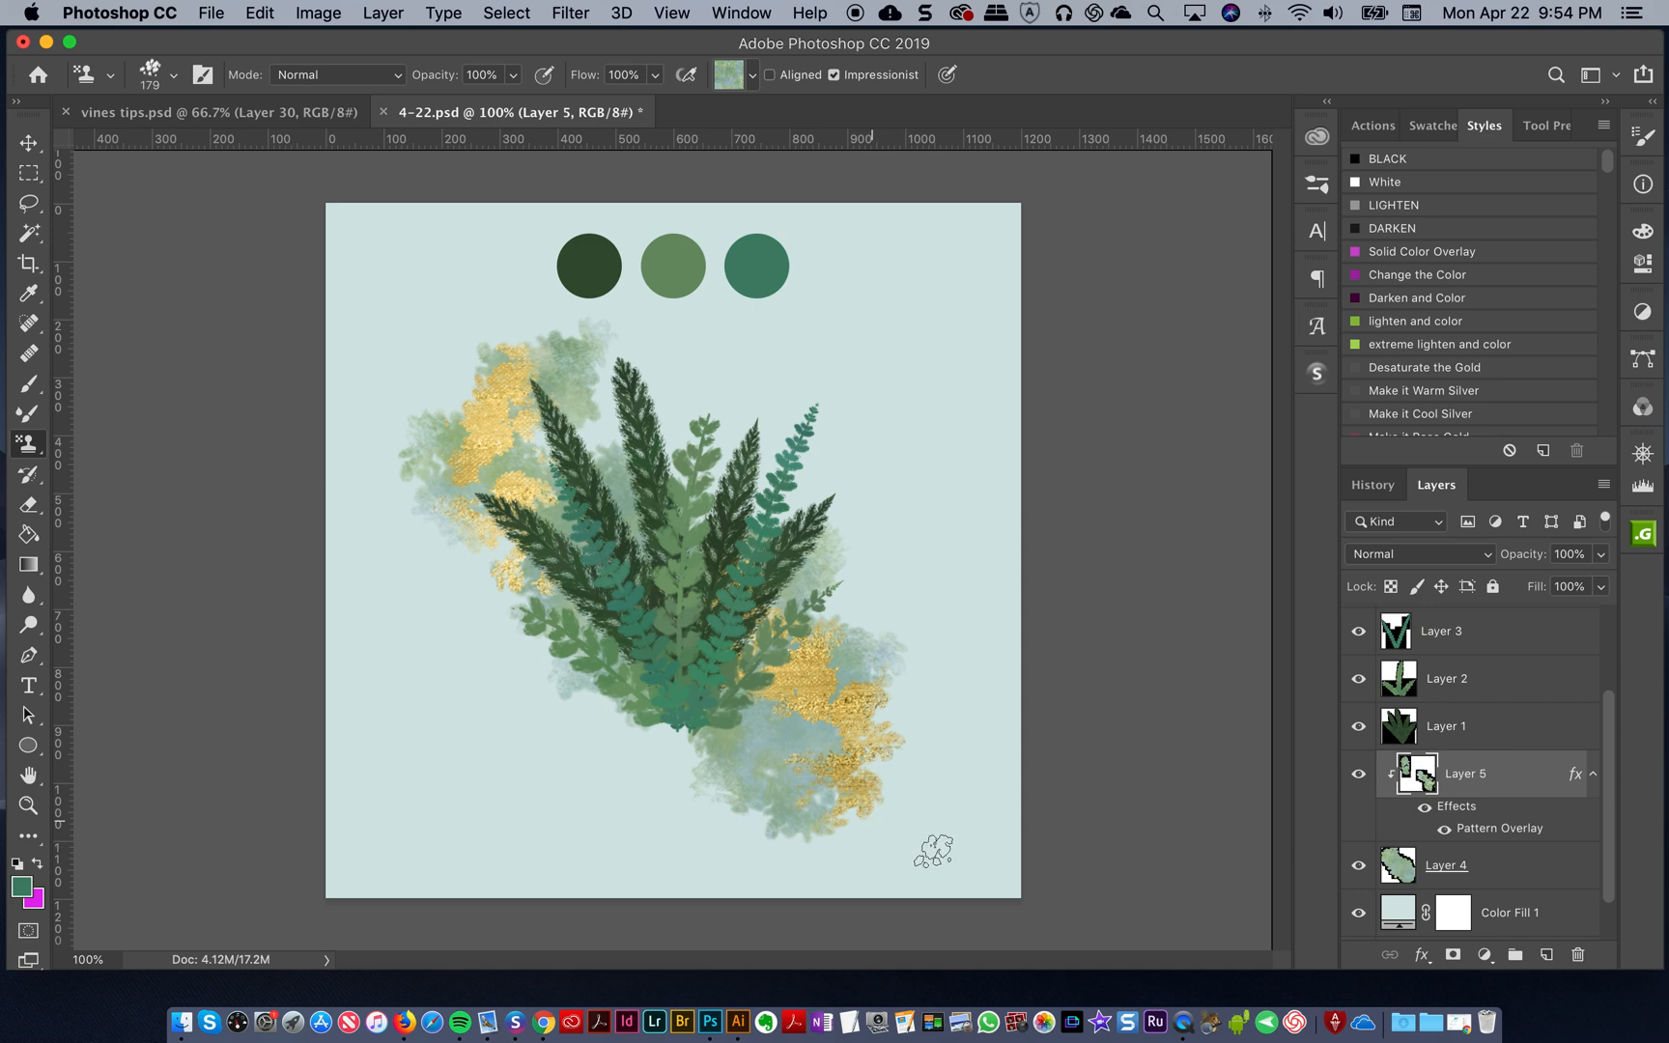